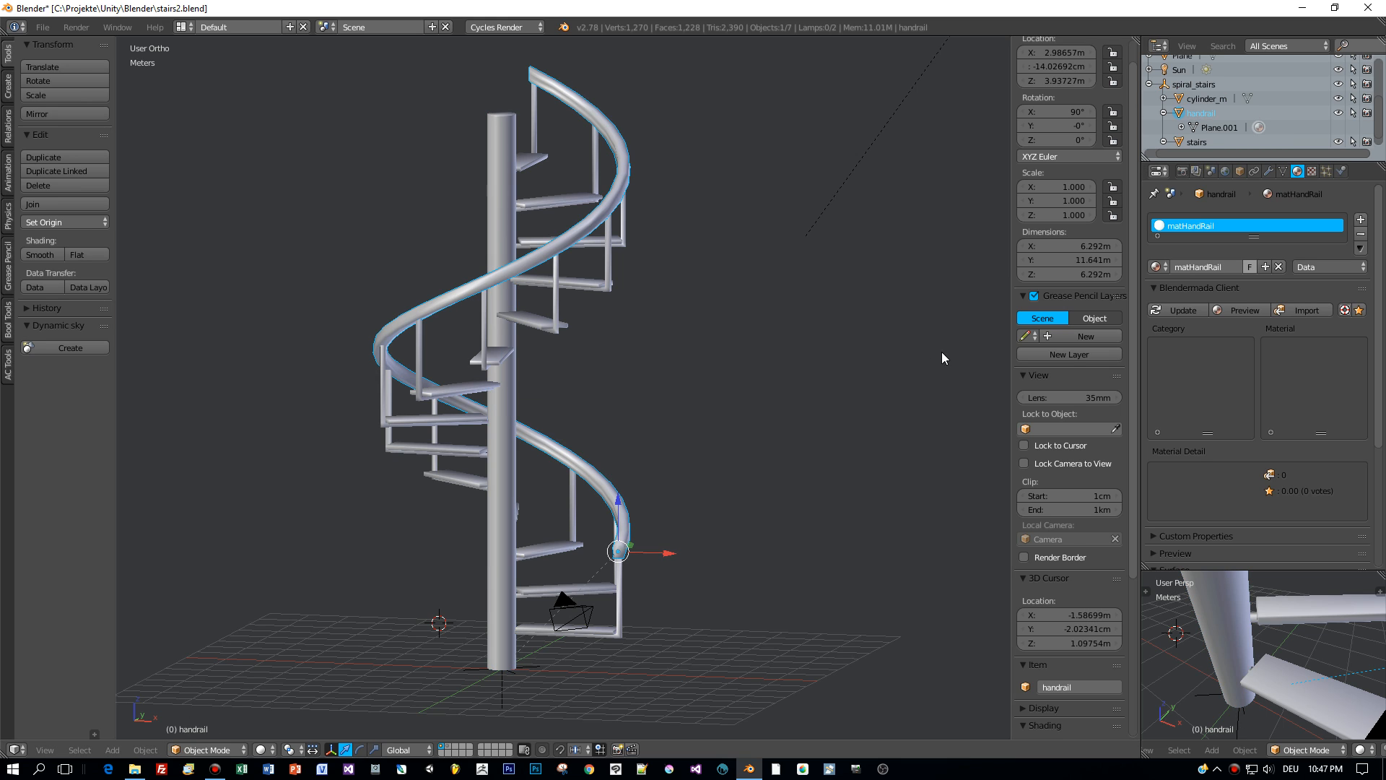
- Inspect the stairs, pole and handrail objects, checking the stairs' modifiers and the handrail's material
right_click(545, 553)
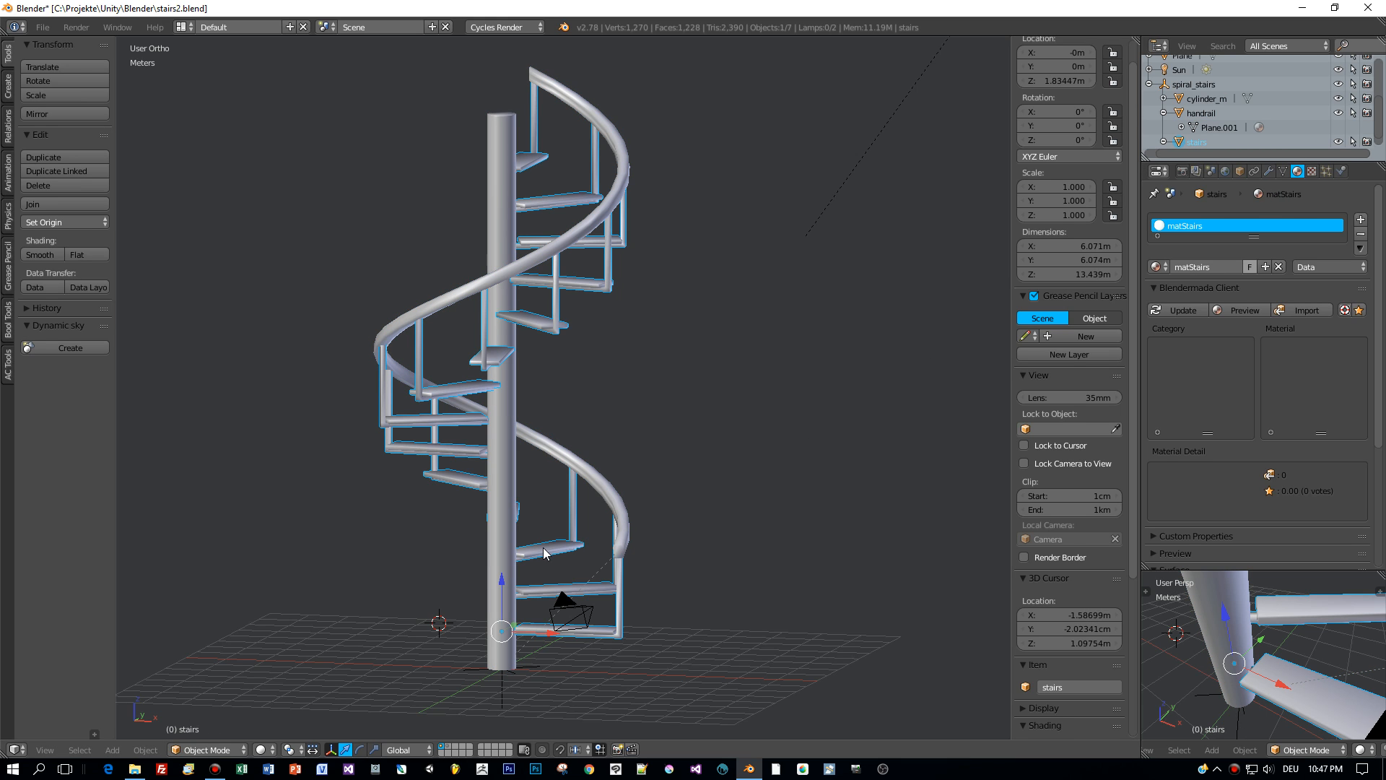
right_click(503, 483)
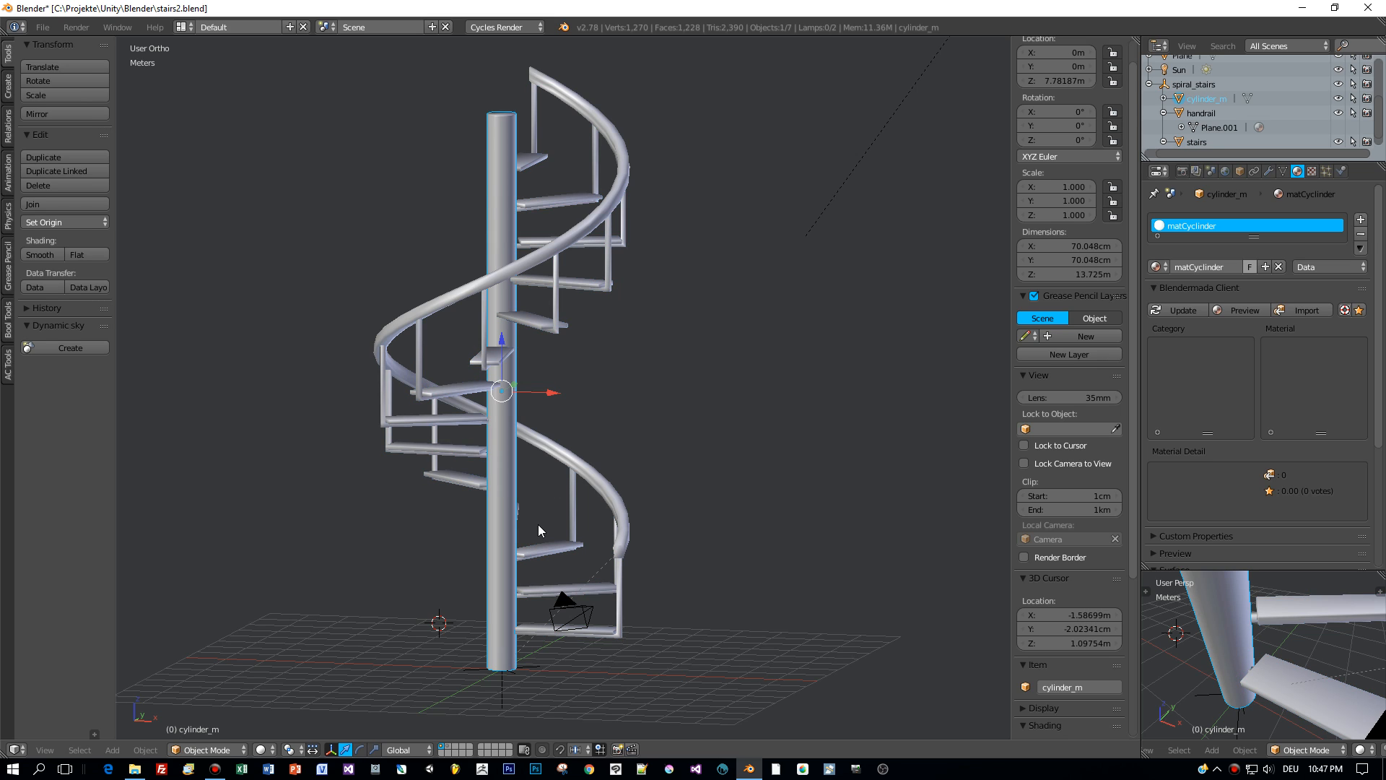
right_click(553, 547)
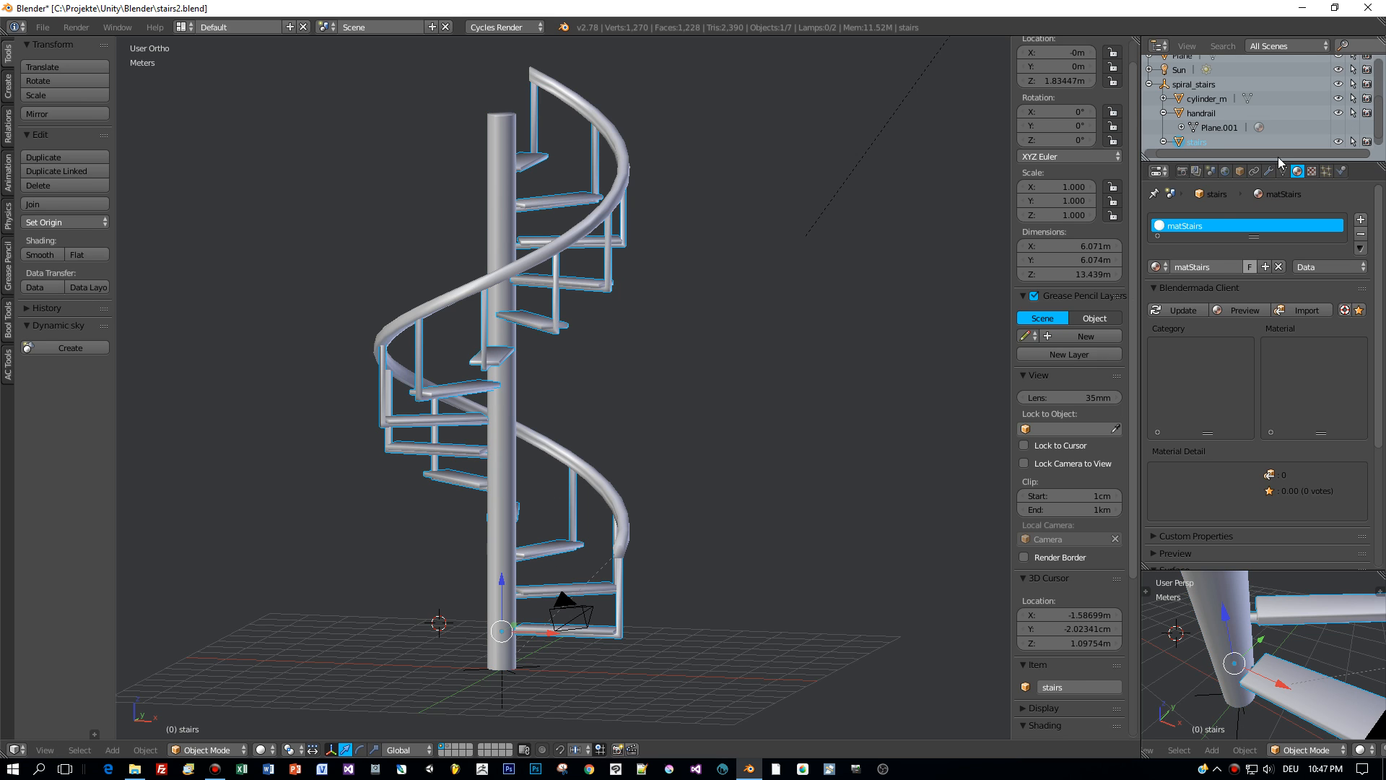
left_click(1269, 173)
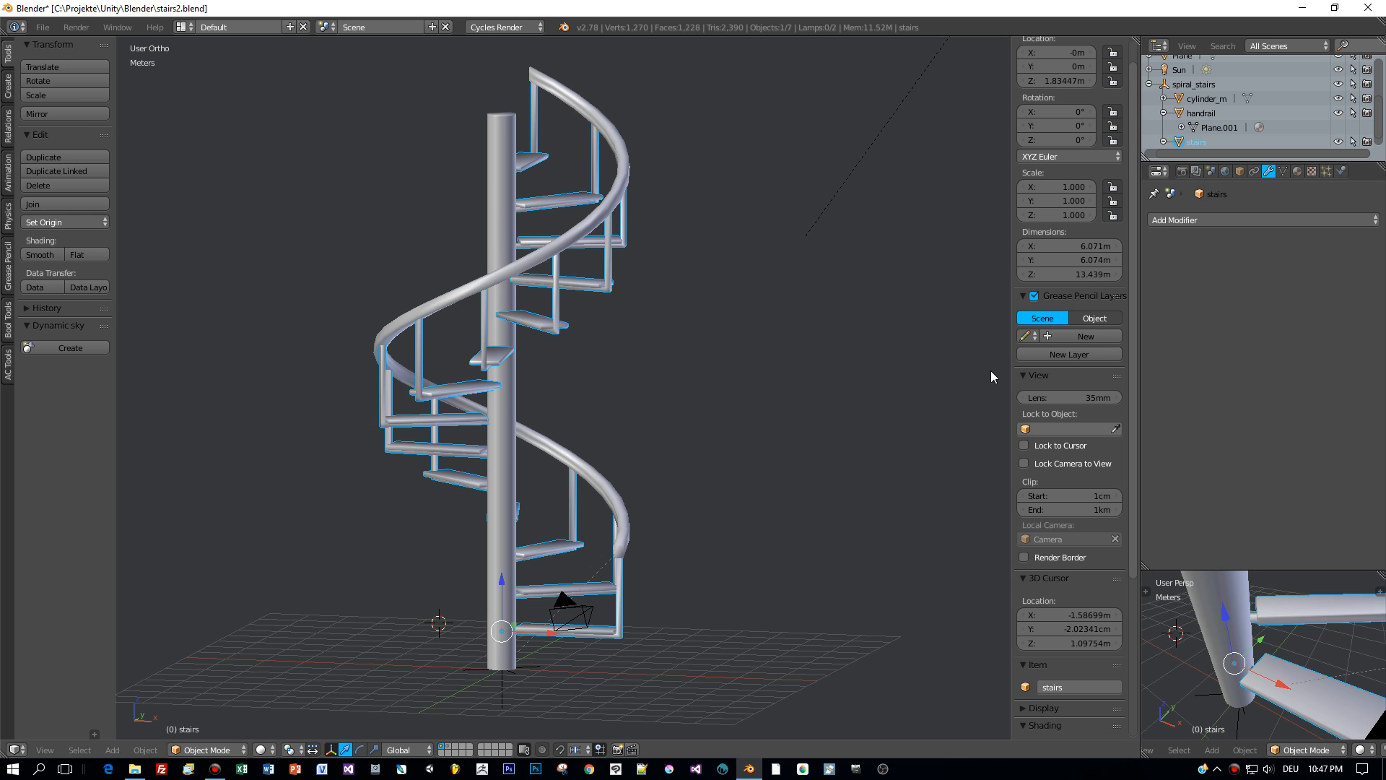
key("KP_1")
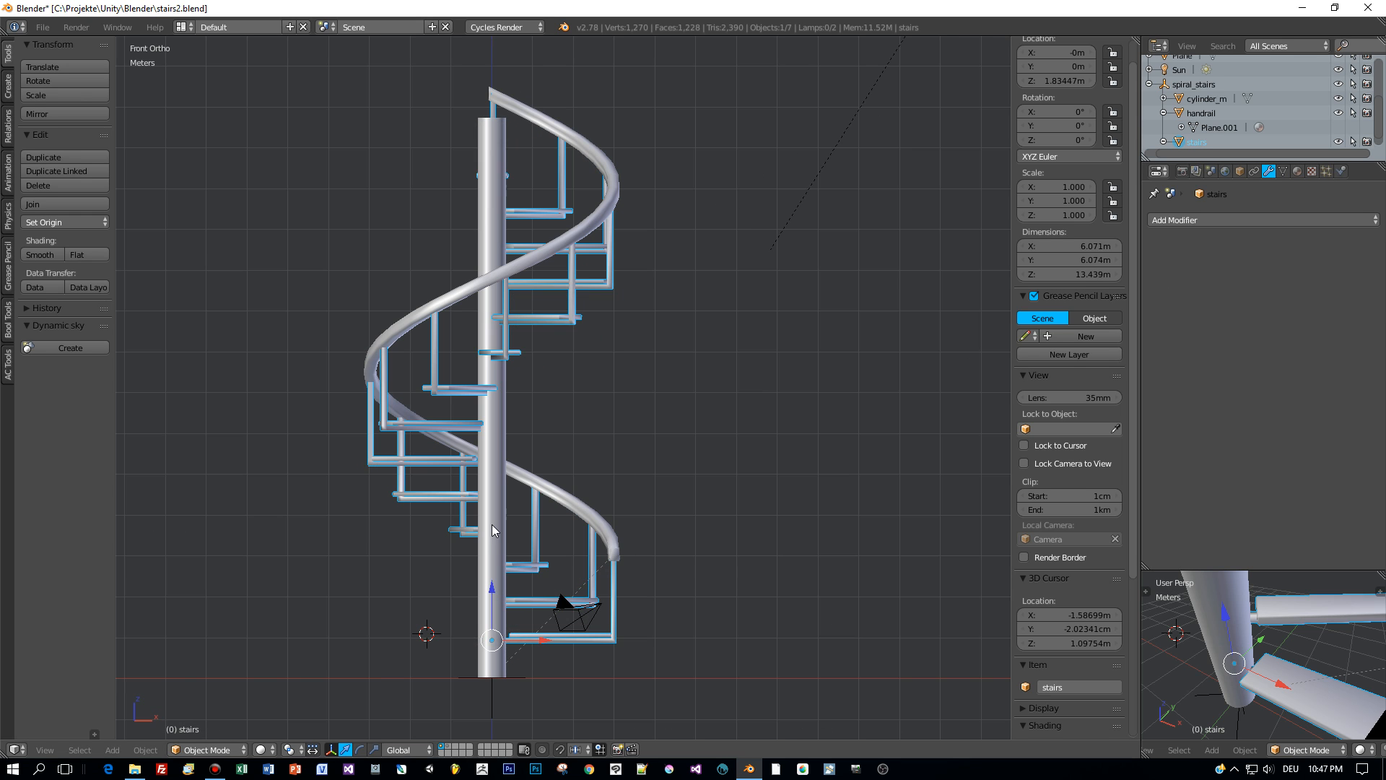
right_click(616, 550)
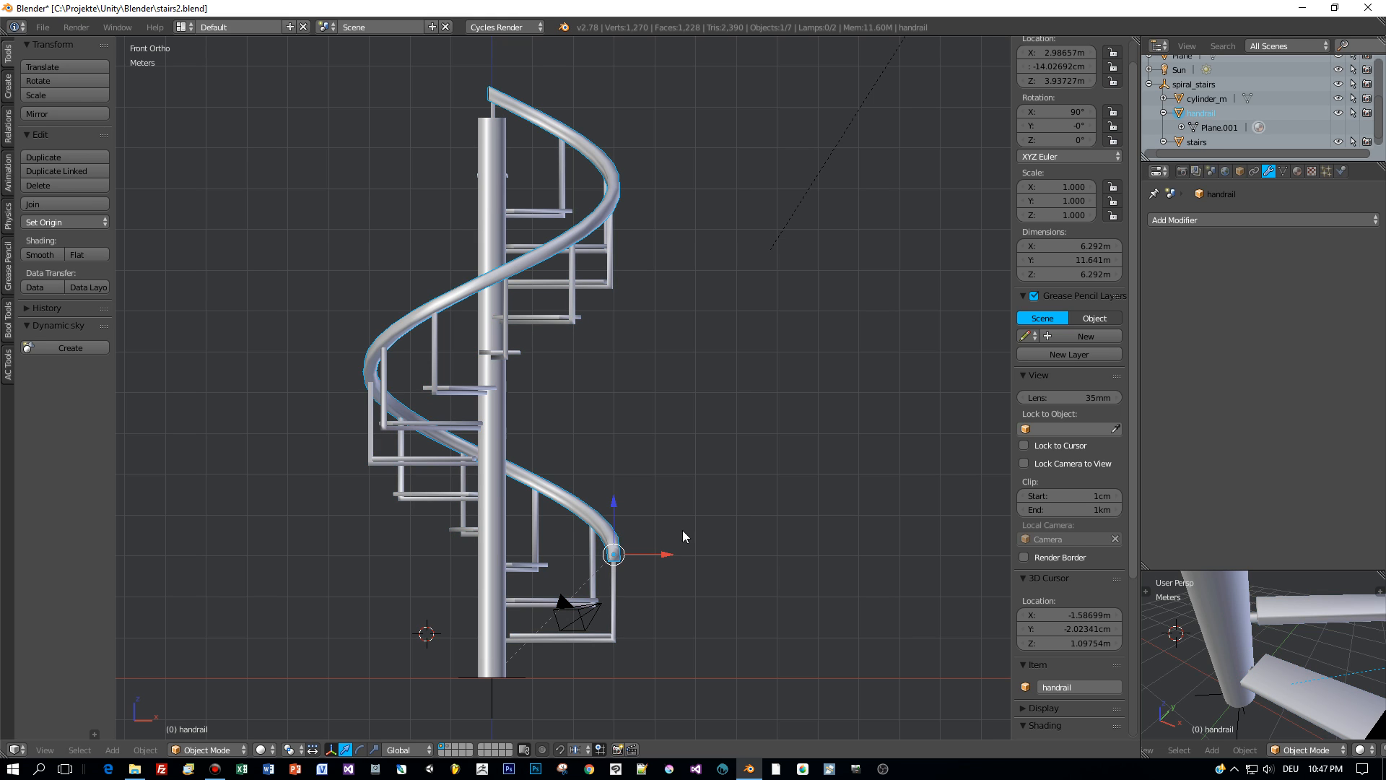
left_click(1298, 171)
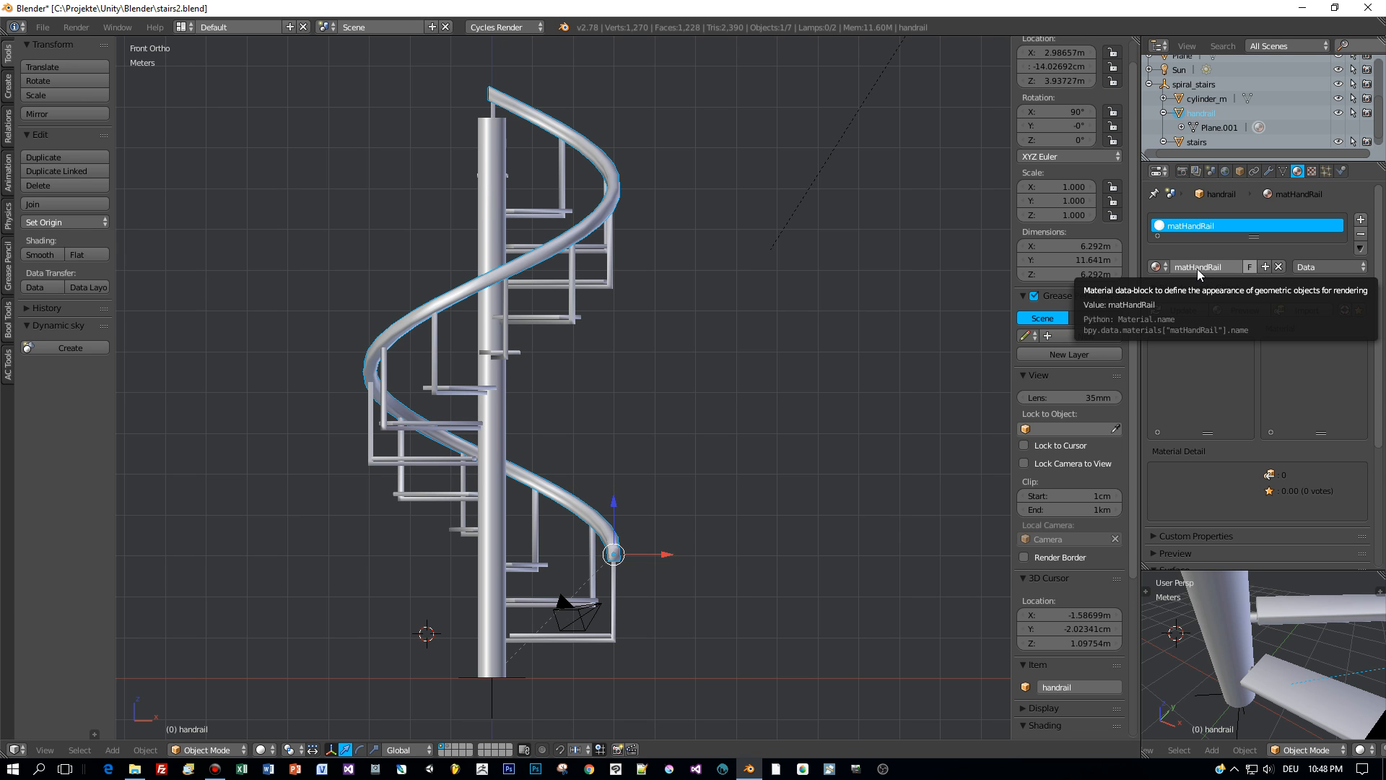
middle_click_drag(681, 296, 642, 358)
key("KP_1")
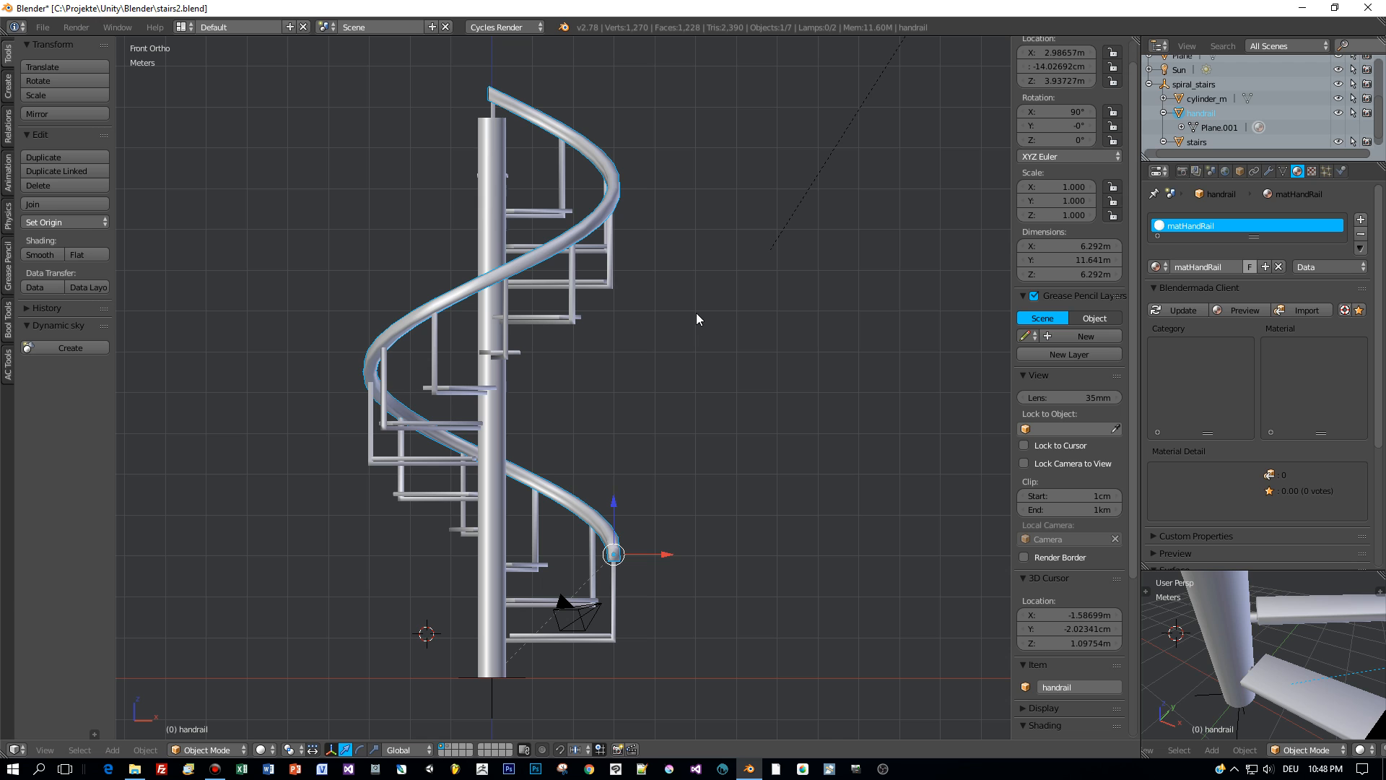
- Smart UV Project the handrail mesh with a 0.03 island margin, returning to Object Mode
key("Tab")
left_click(807, 313)
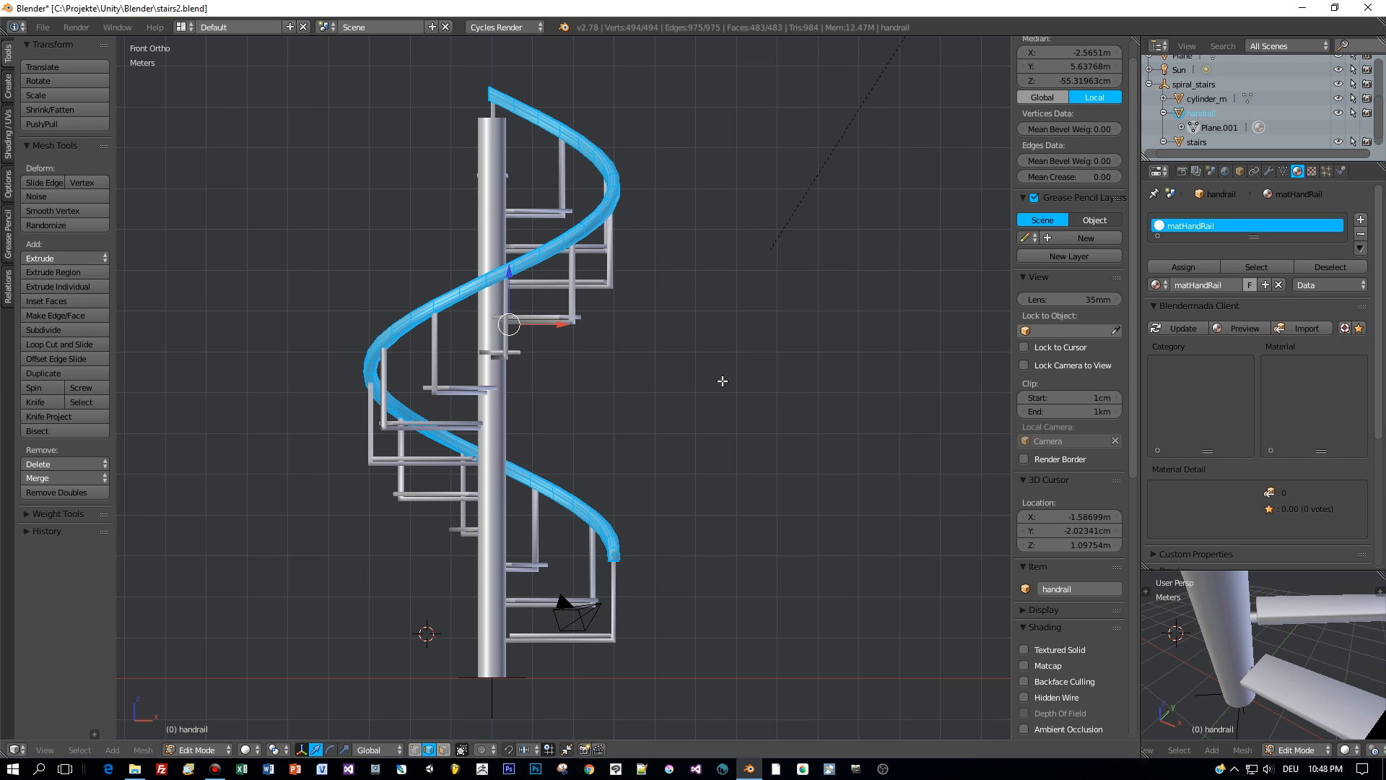
key("u")
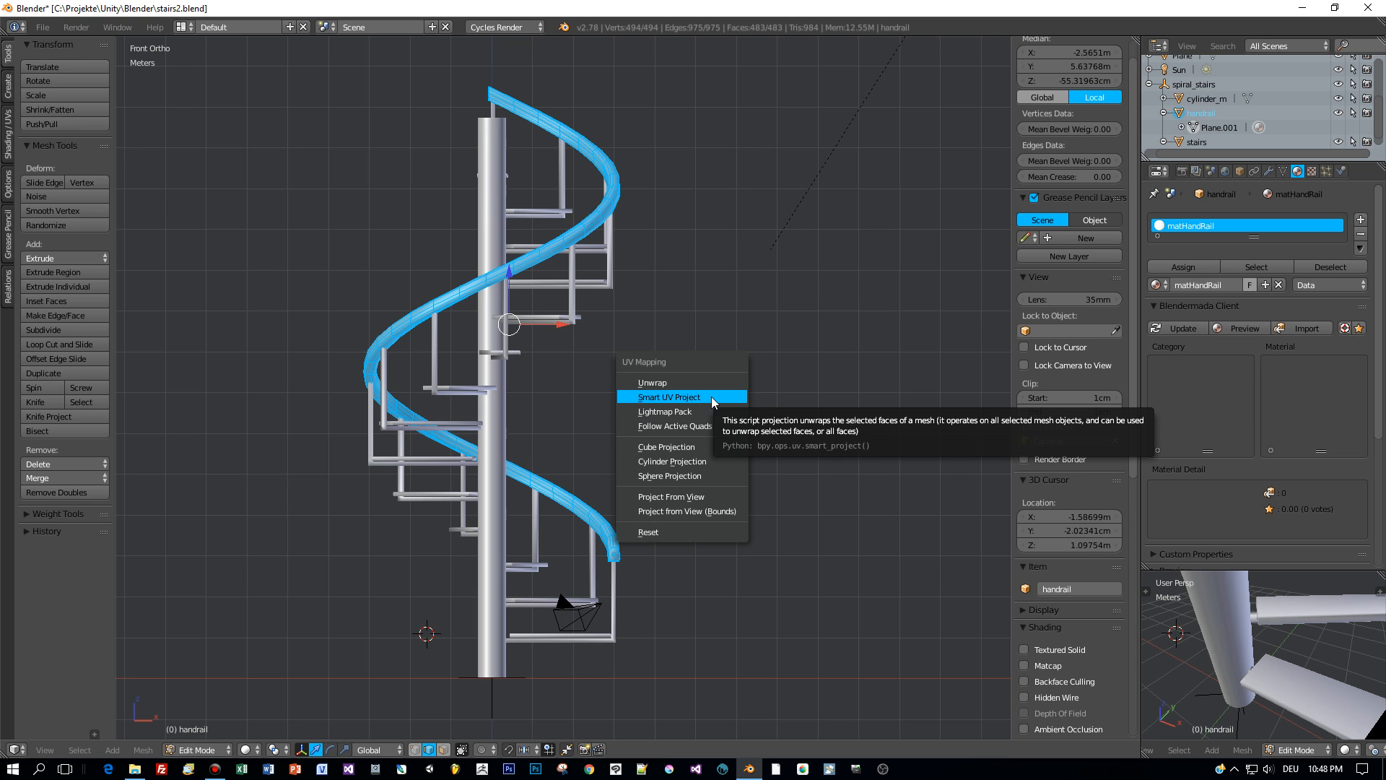
left_click(711, 397)
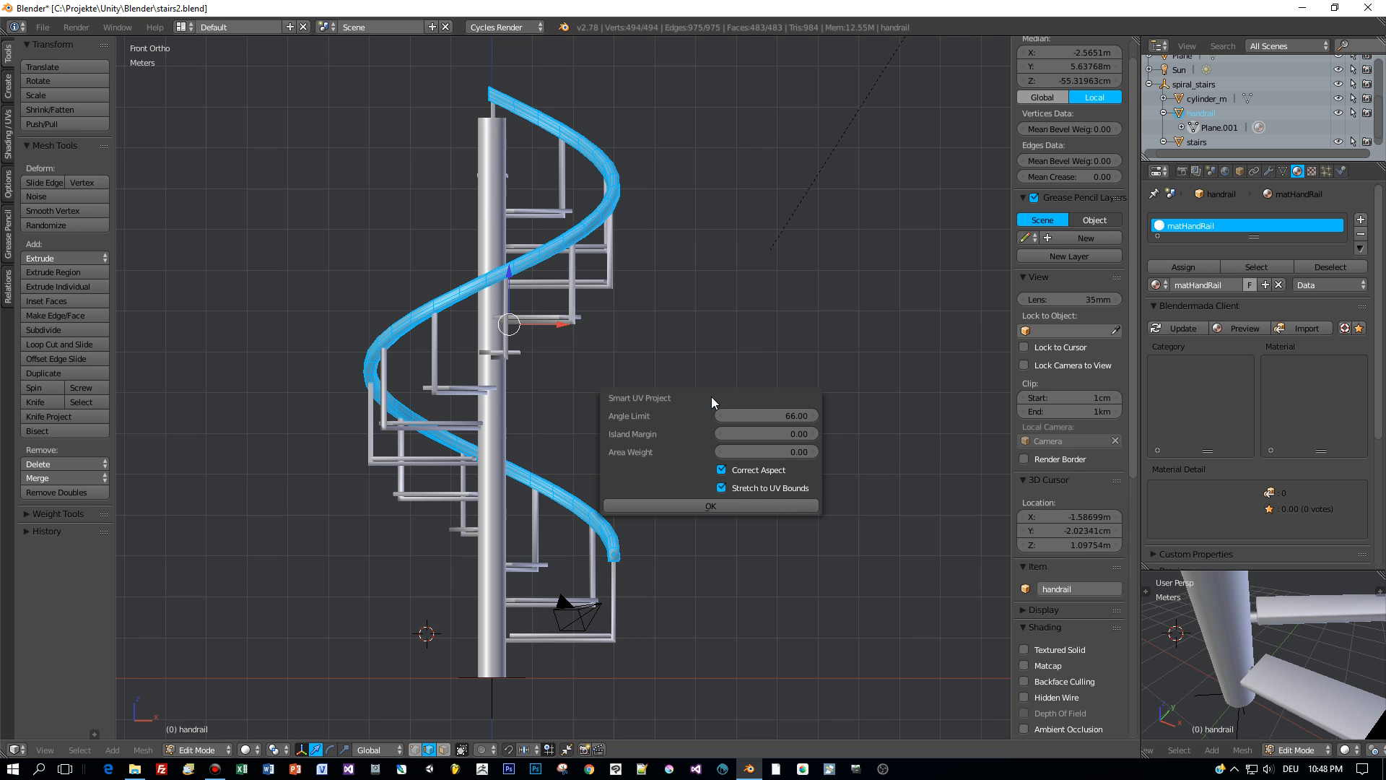
mouse_move(814, 435)
left_mouse_down()
mouse_move(801, 434)
mouse_move(814, 435)
left_mouse_up()
left_click(710, 506)
middle_click_drag(746, 504, 776, 494)
key("KP_1")
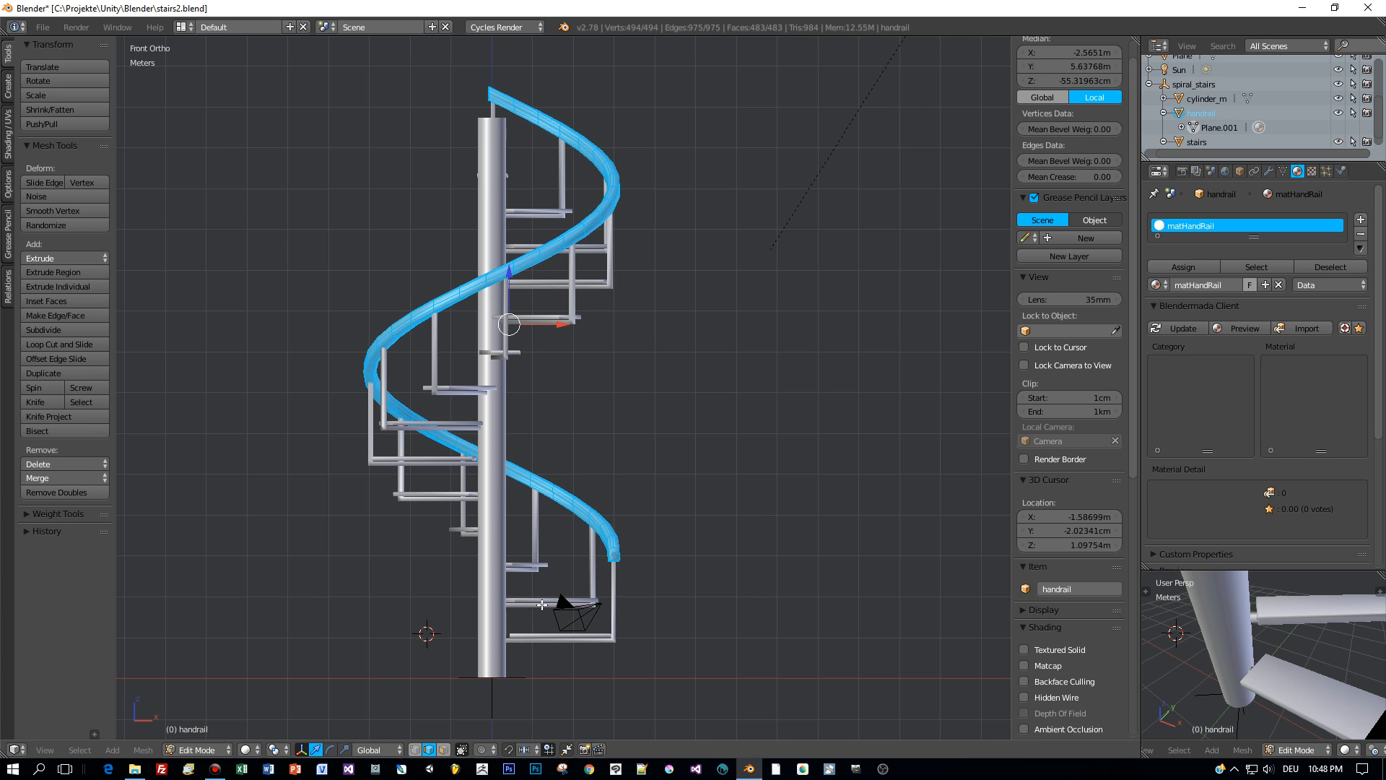
key("Tab")
left_click(489, 595)
right_click(531, 599)
- Make the stairs a single-user object and Smart UV Project its mesh
key("u")
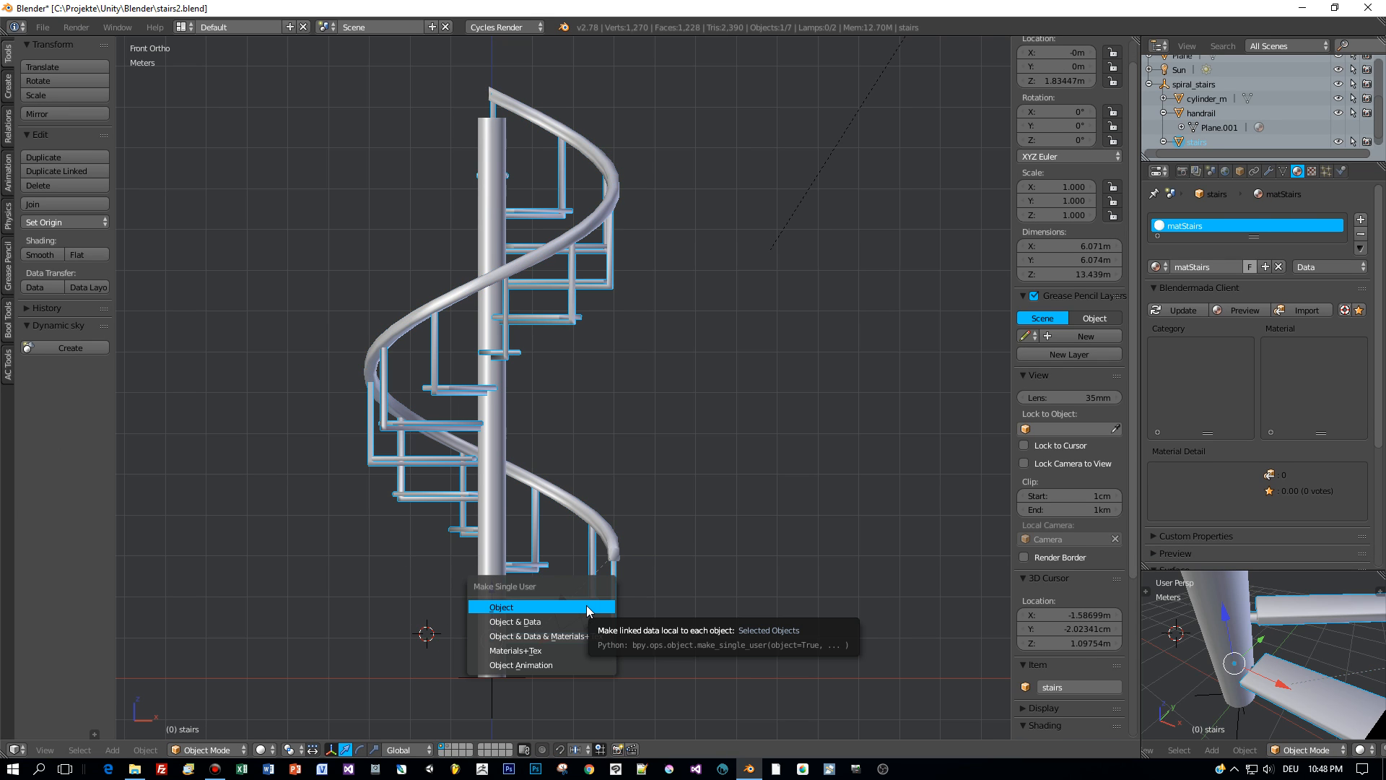
left_click(586, 605)
key("Tab")
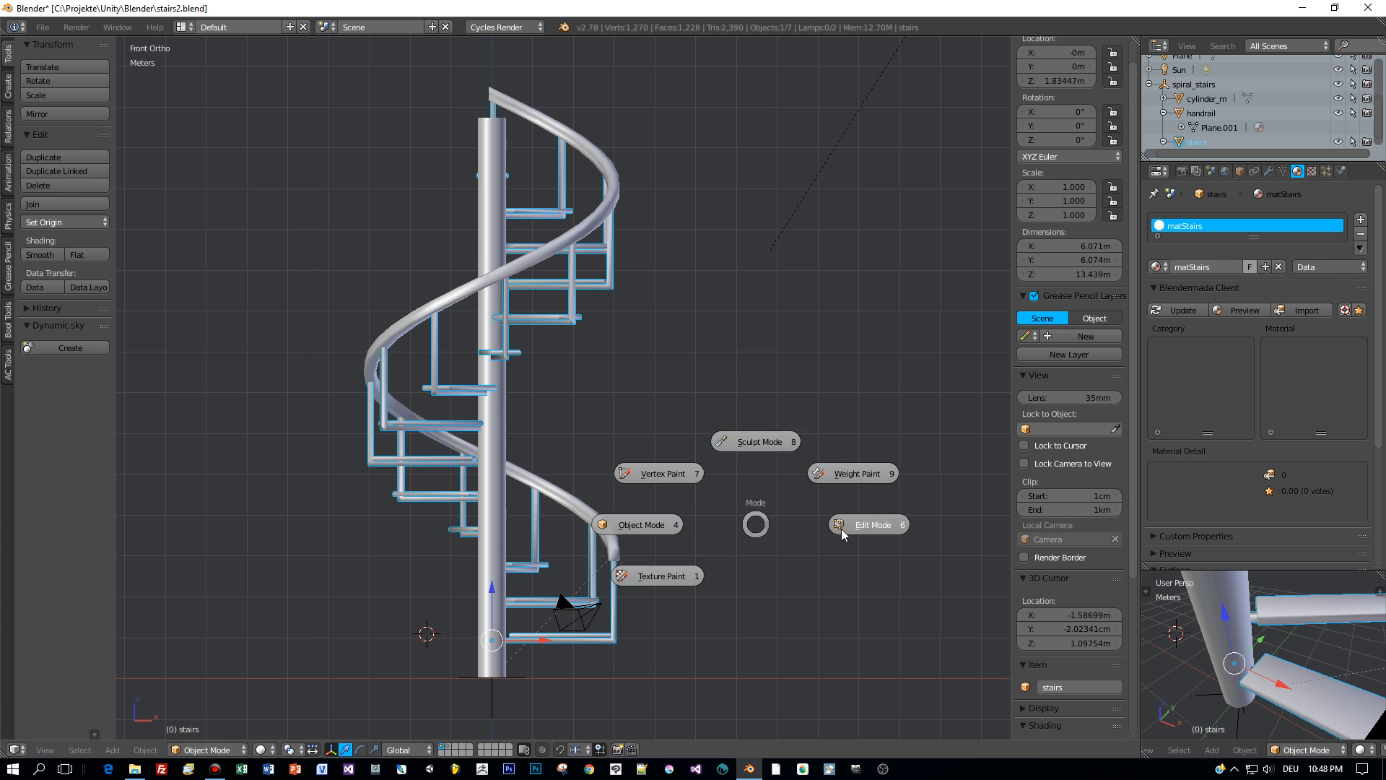
left_click(841, 528)
key("u")
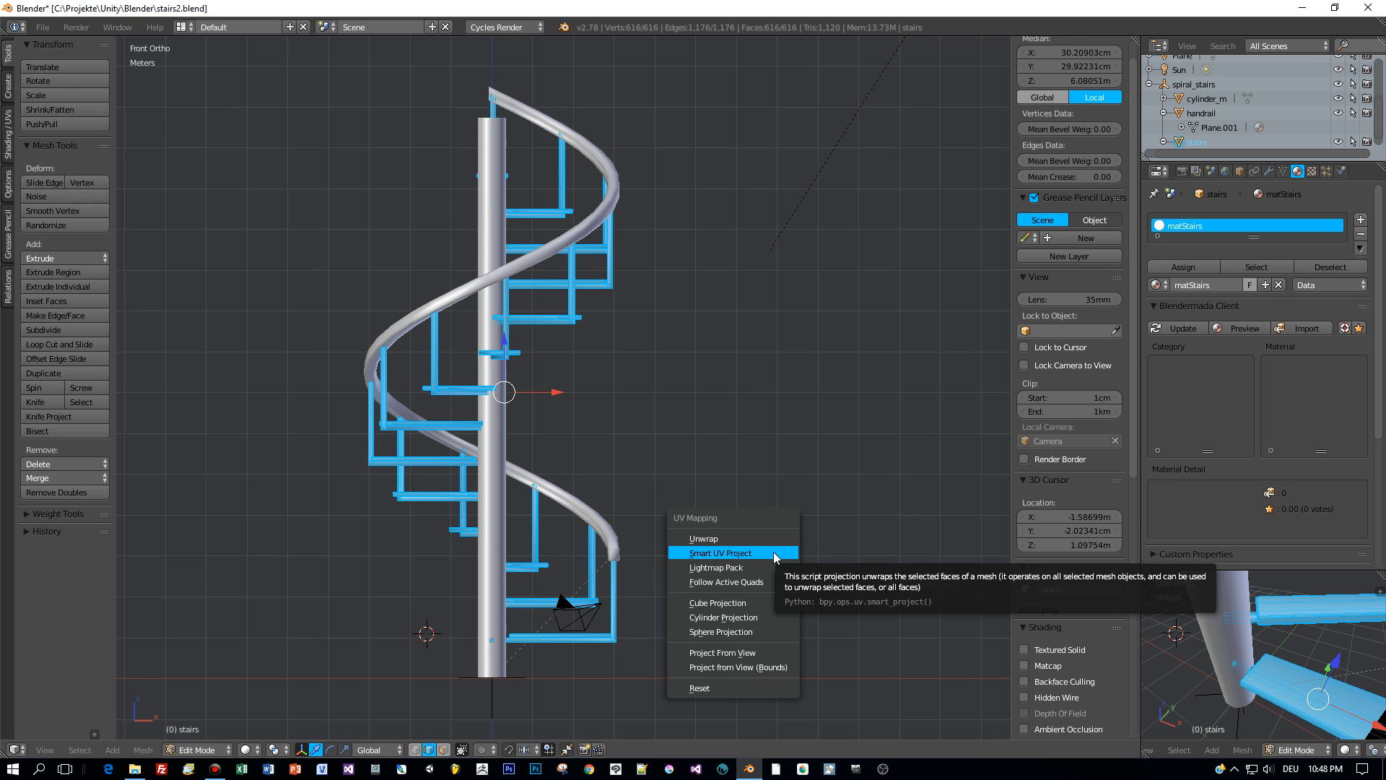
left_click(773, 551)
left_click(773, 663)
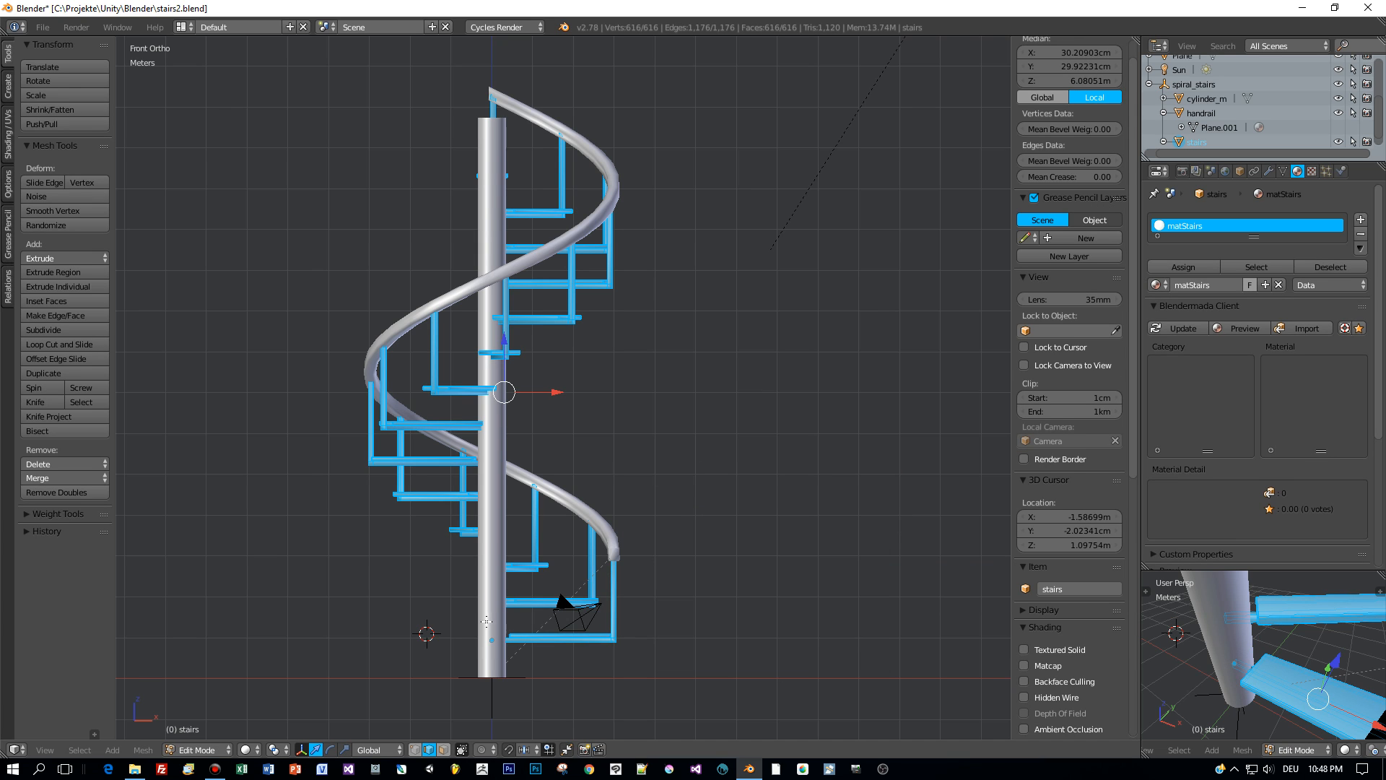
right_click(485, 618)
key("Tab")
left_click(409, 626)
- Smart UV Project the central pole (cylinder_m) with a 0.03 island margin, back in Object Mode
right_click(498, 617)
key("Tab")
left_click(628, 621)
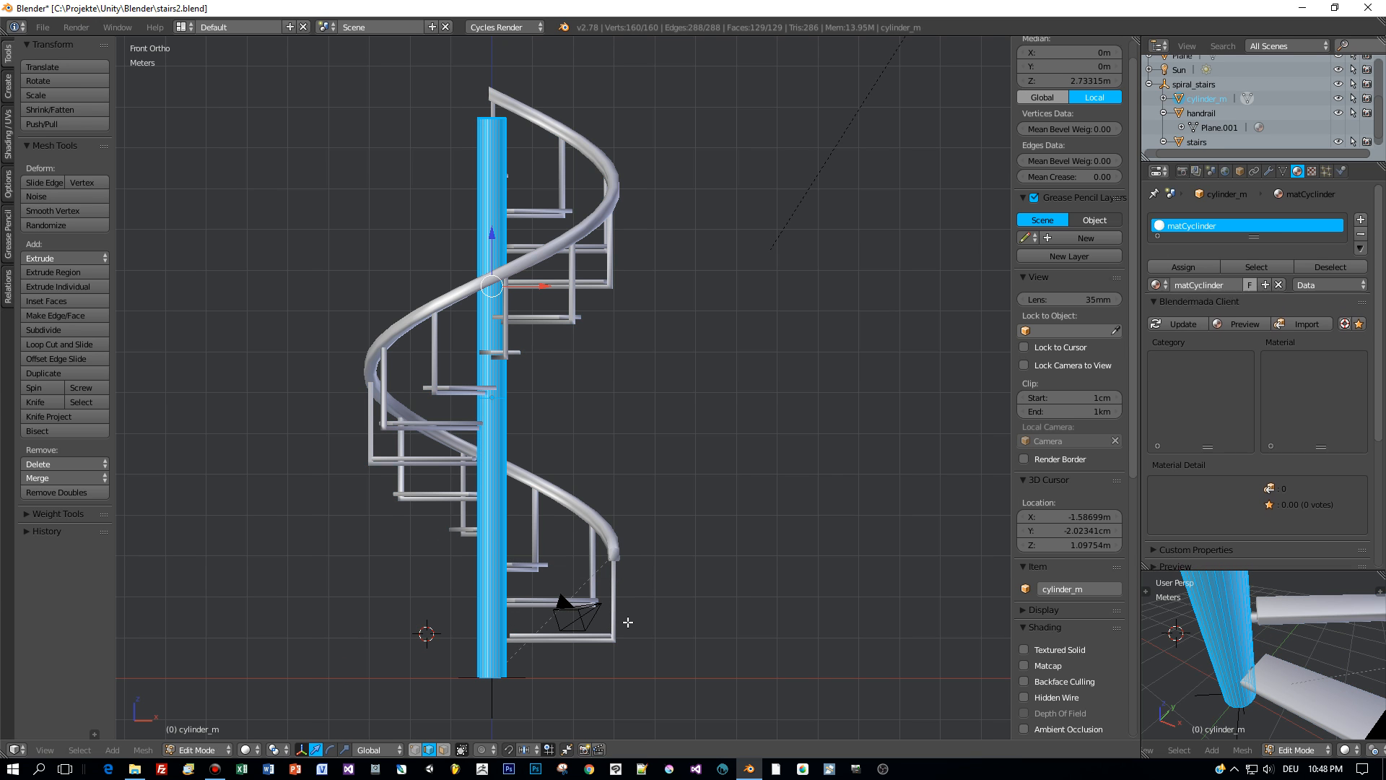
key("u")
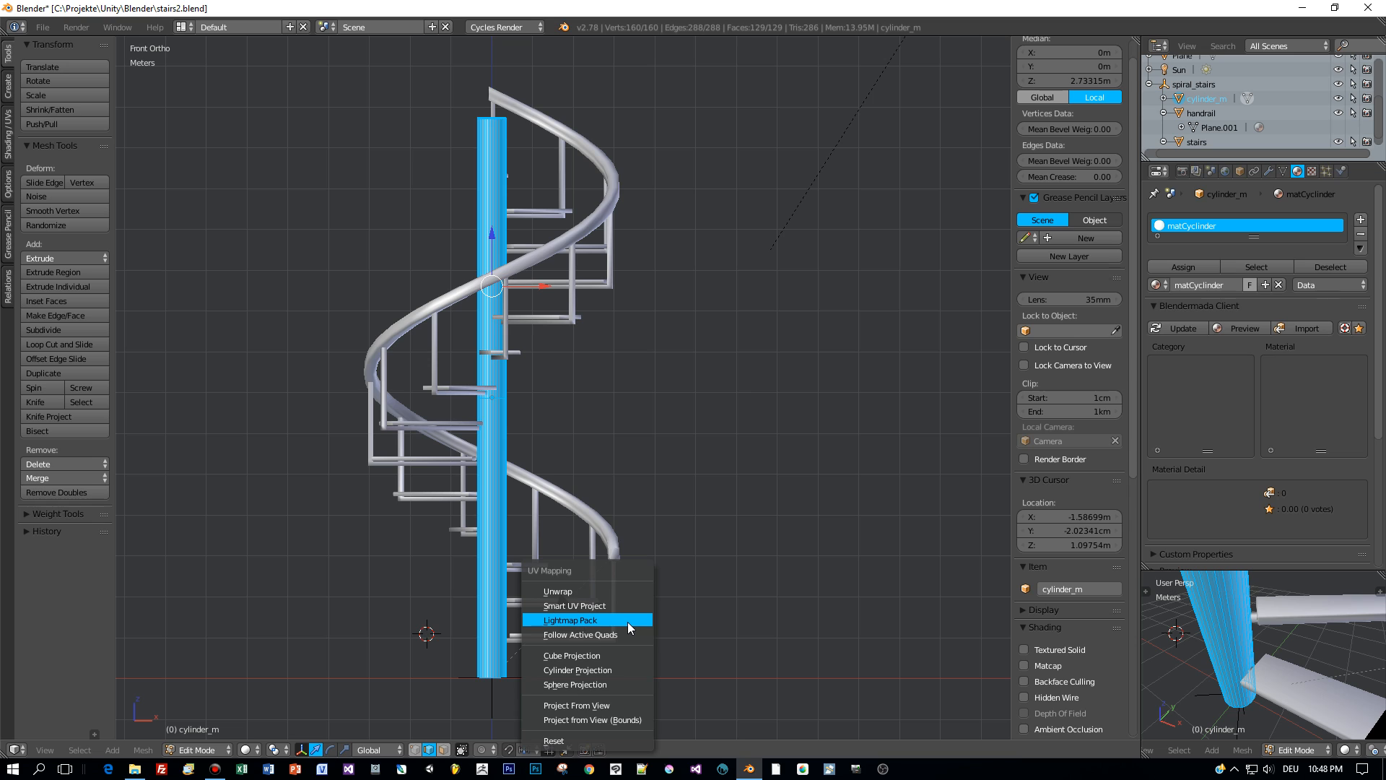
left_click(625, 606)
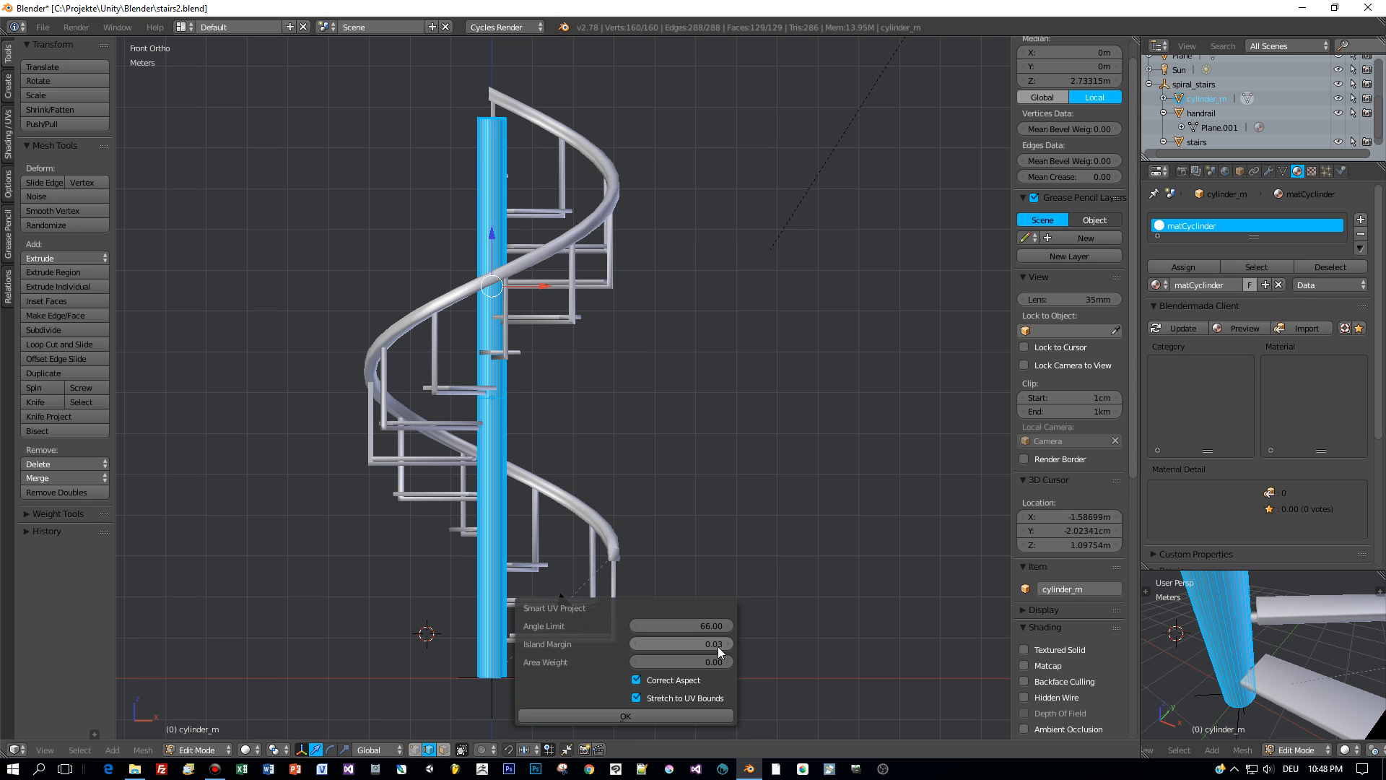
left_click(663, 713)
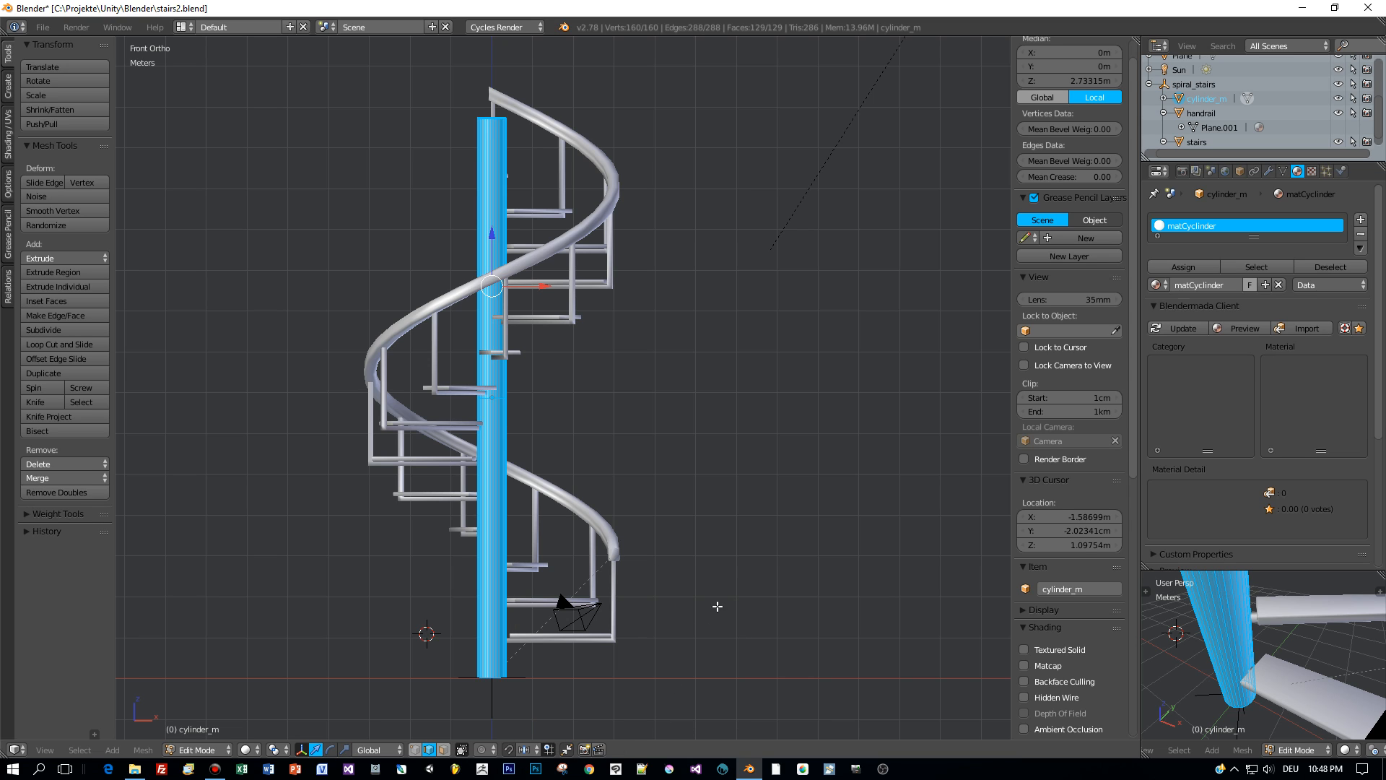
key("Tab")
left_click(711, 556)
middle_click_drag(712, 555, 586, 636)
key("KP_1")
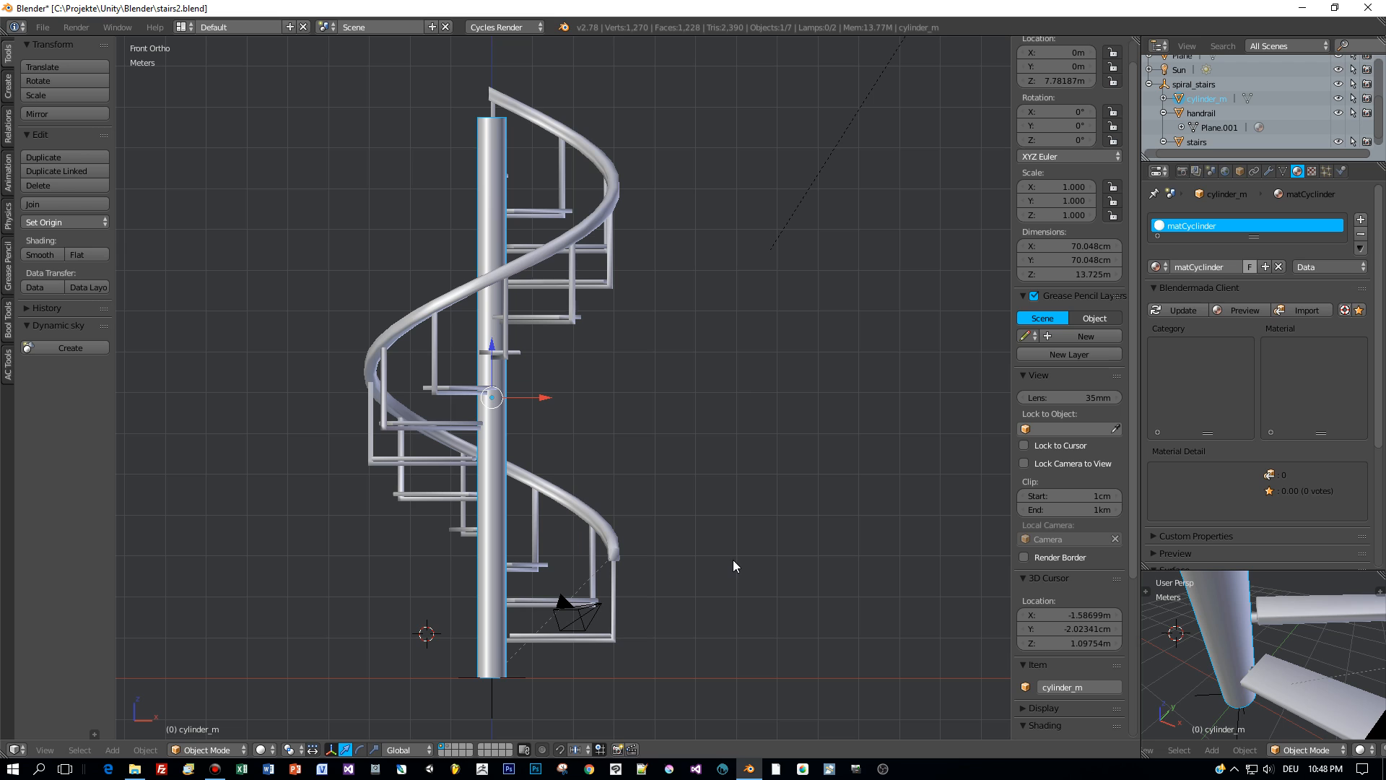
- Export only the selected spiral_stairs meshes as FBX, targeting the existing stairs.fbx
left_click(1163, 85)
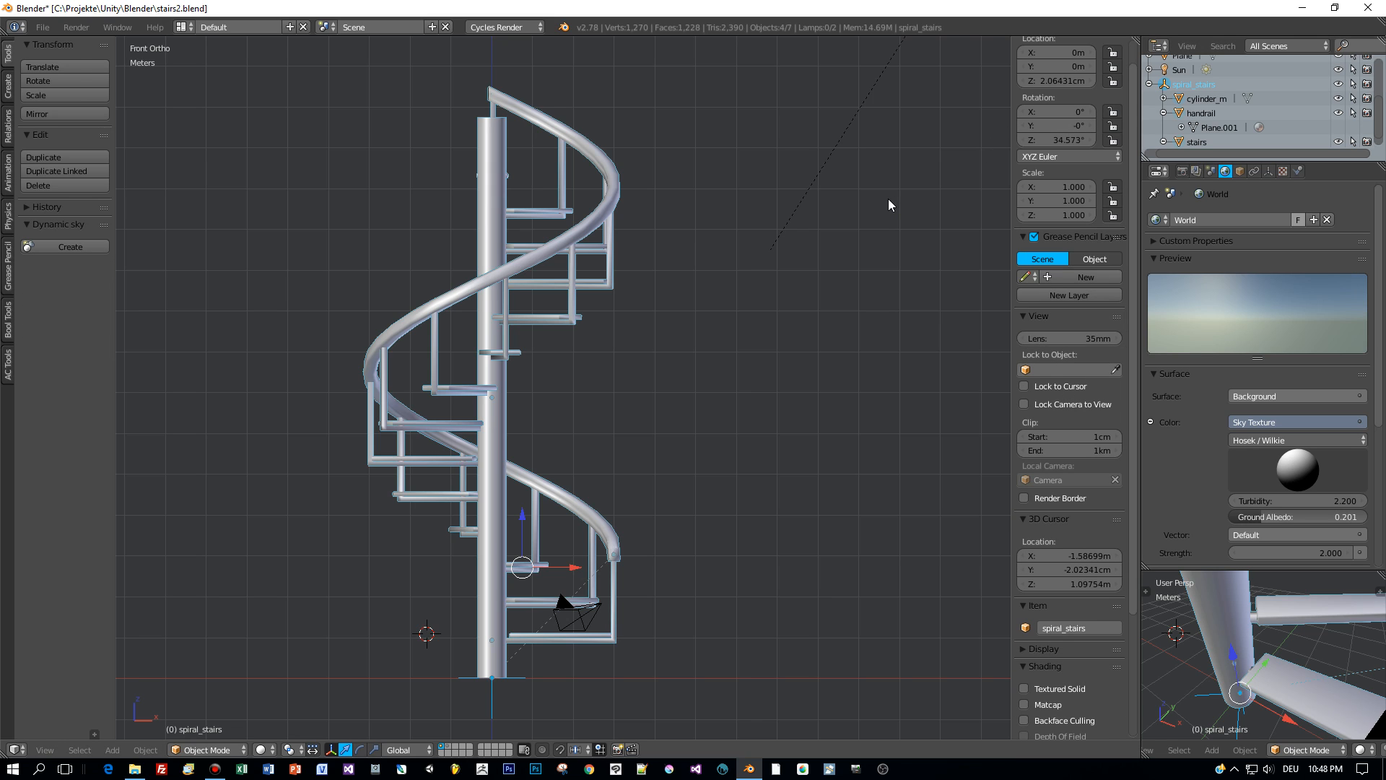
left_click(43, 27)
mouse_move(73, 301)
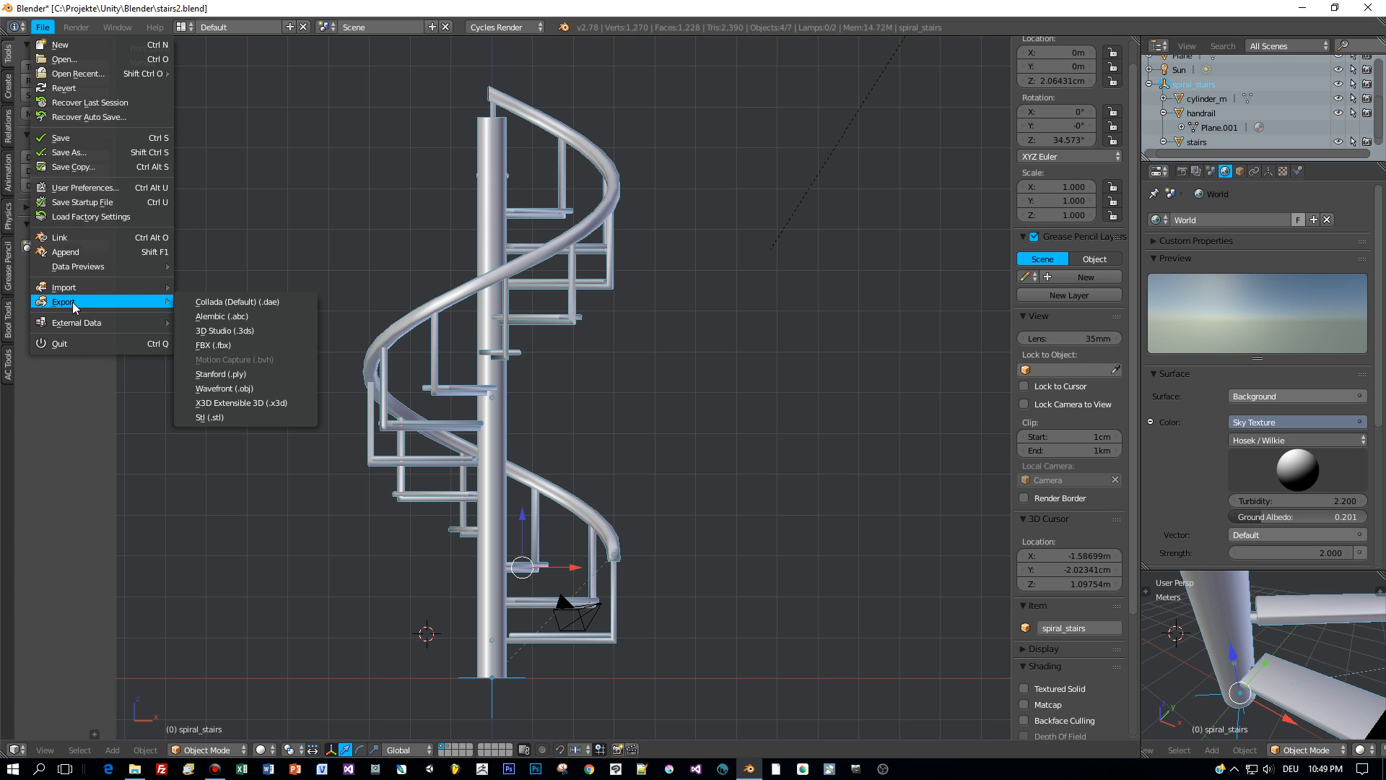
left_click(220, 345)
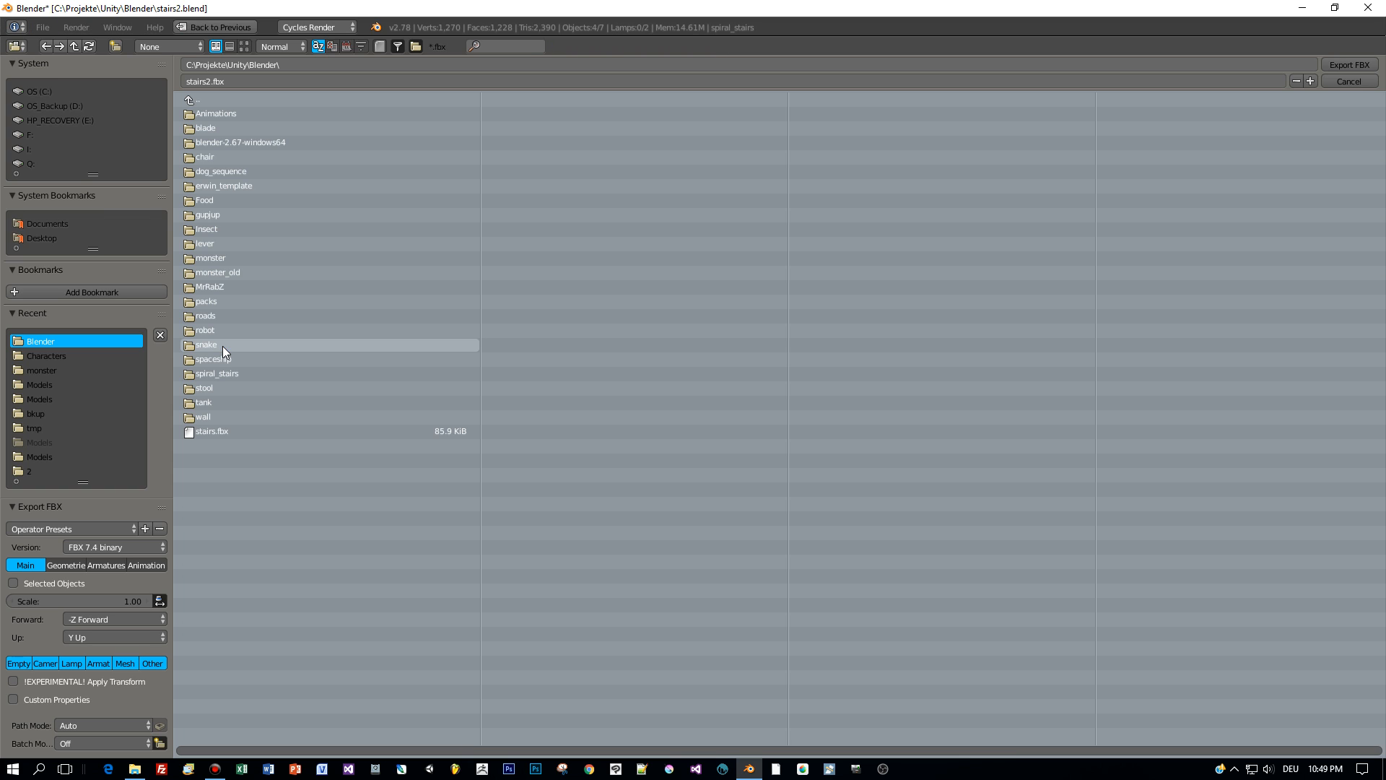
left_click(124, 662)
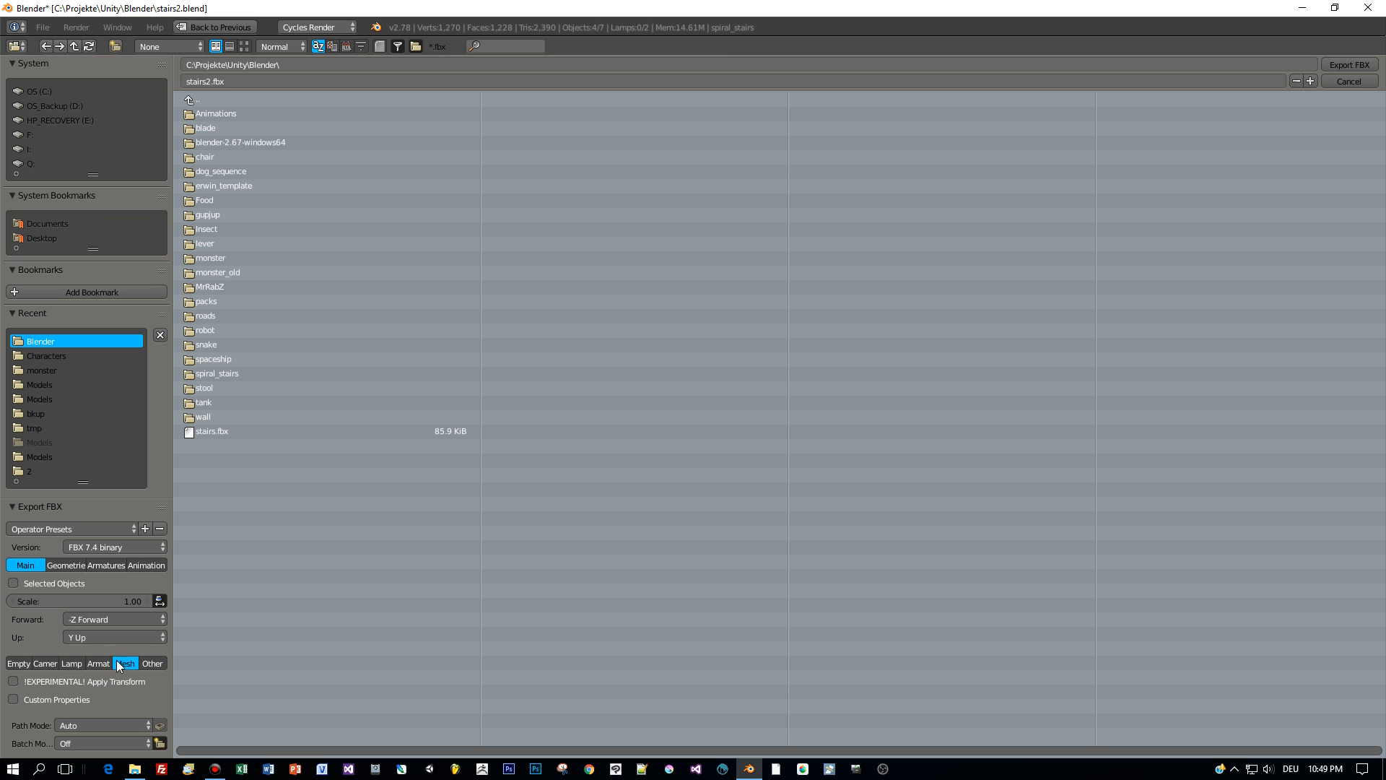
left_click(13, 583)
left_click(226, 432)
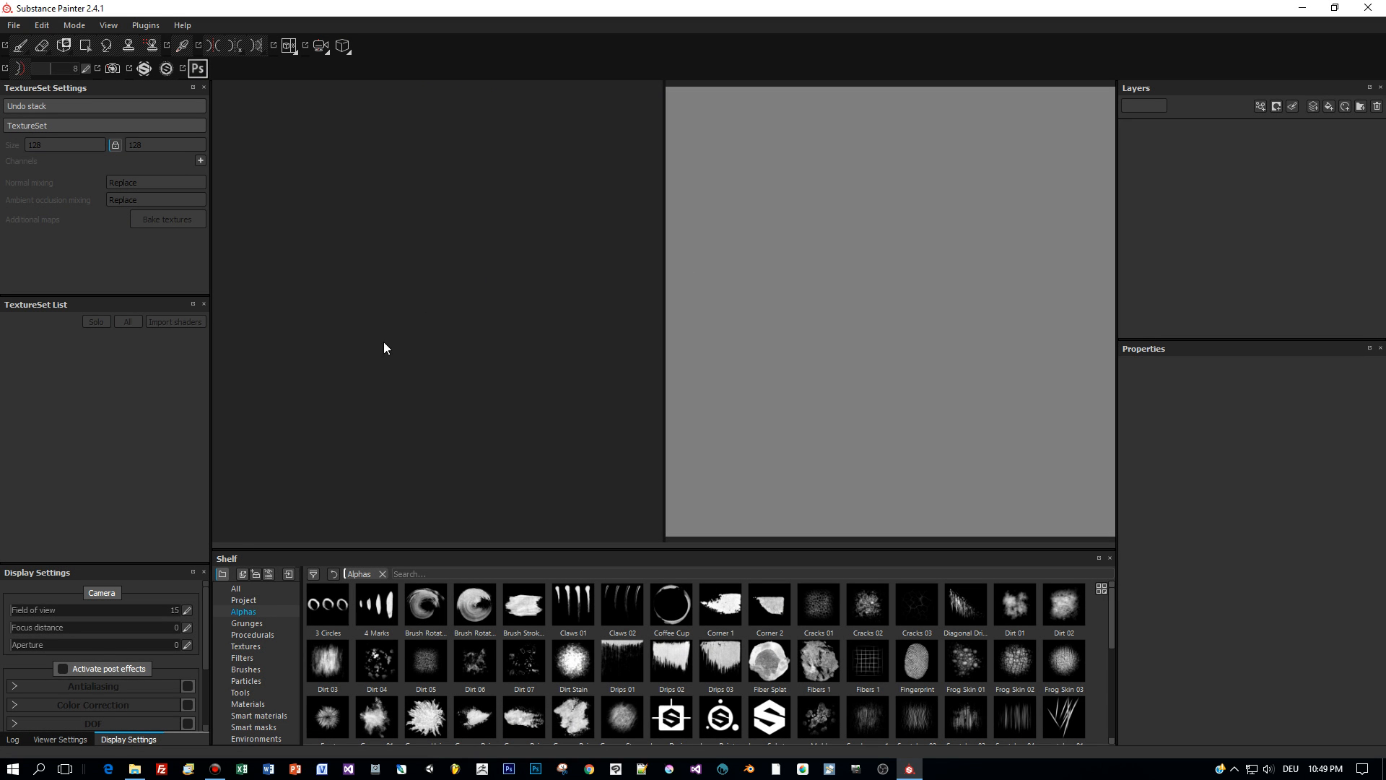
- Create a new project from stairs.fbx at 2048 resolution with its three texture sets
left_click(13, 25)
mouse_move(37, 66)
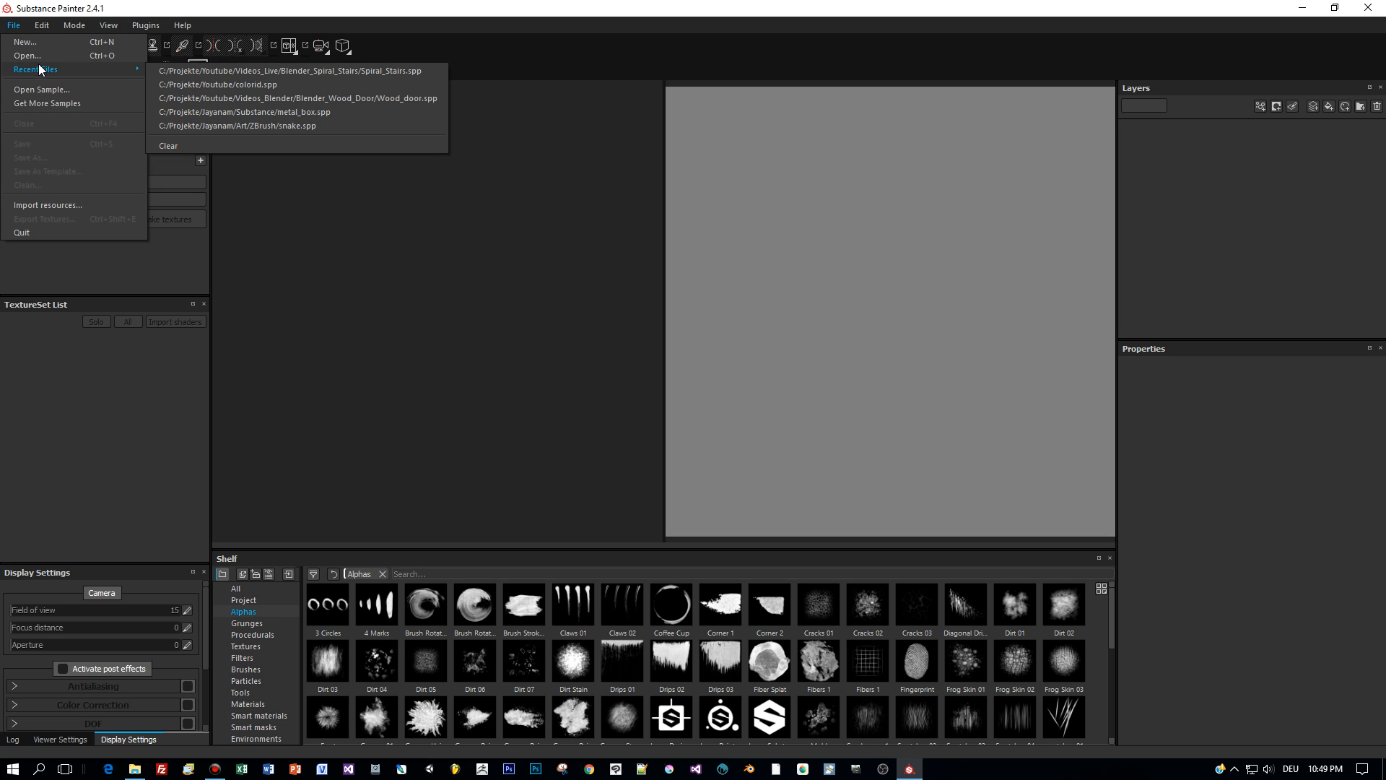
left_click(38, 41)
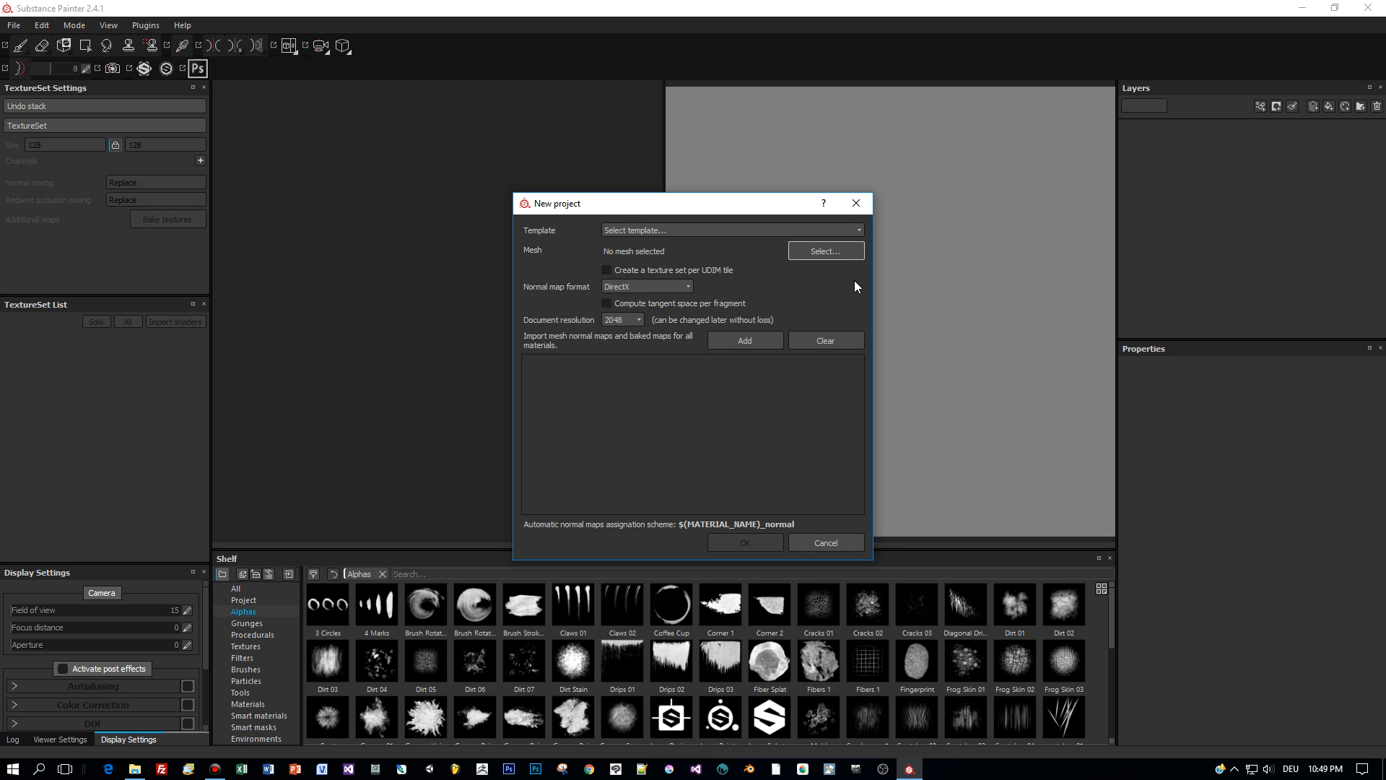
left_click(823, 251)
left_click(1076, 581)
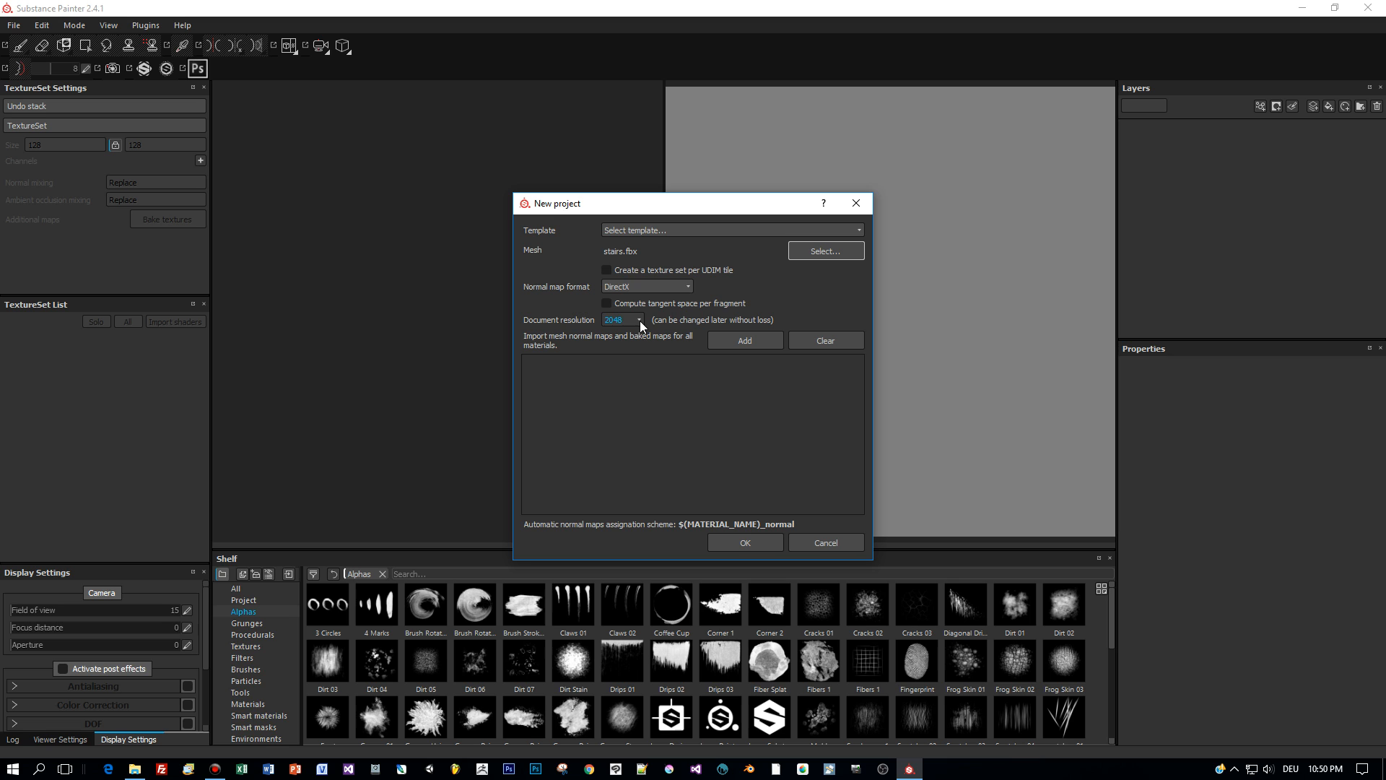
left_click(760, 542)
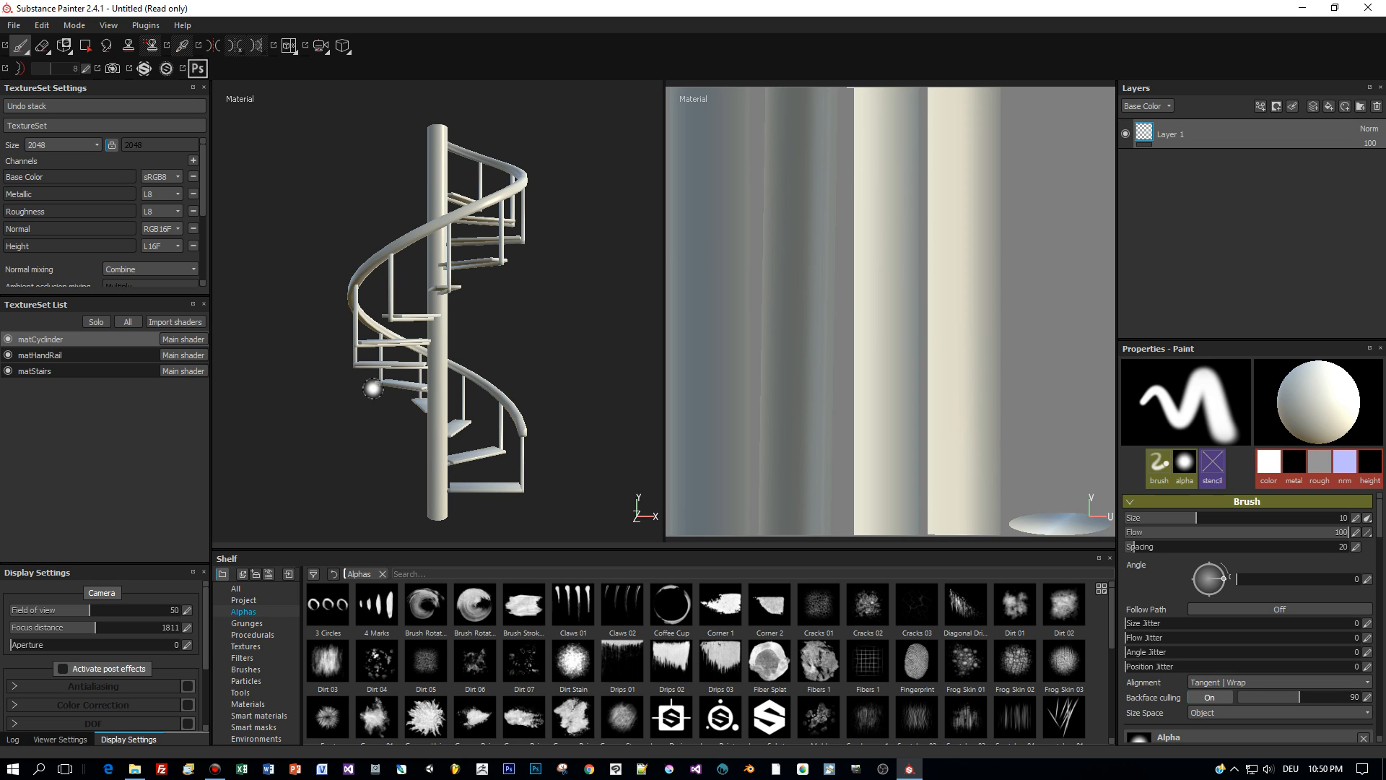
- Apply the Steel Painted Clearcoat smart material to the matCylinder texture set
left_click(67, 353)
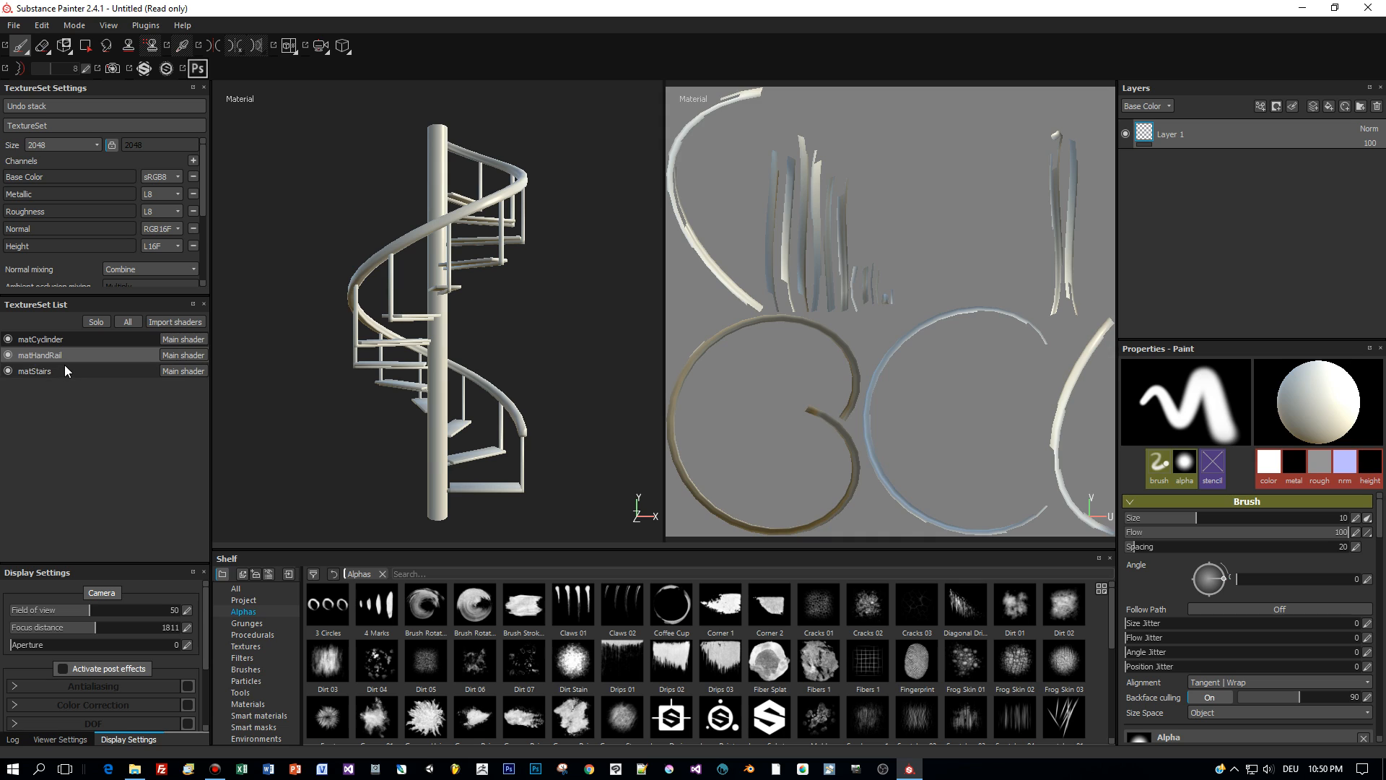
left_click(63, 370)
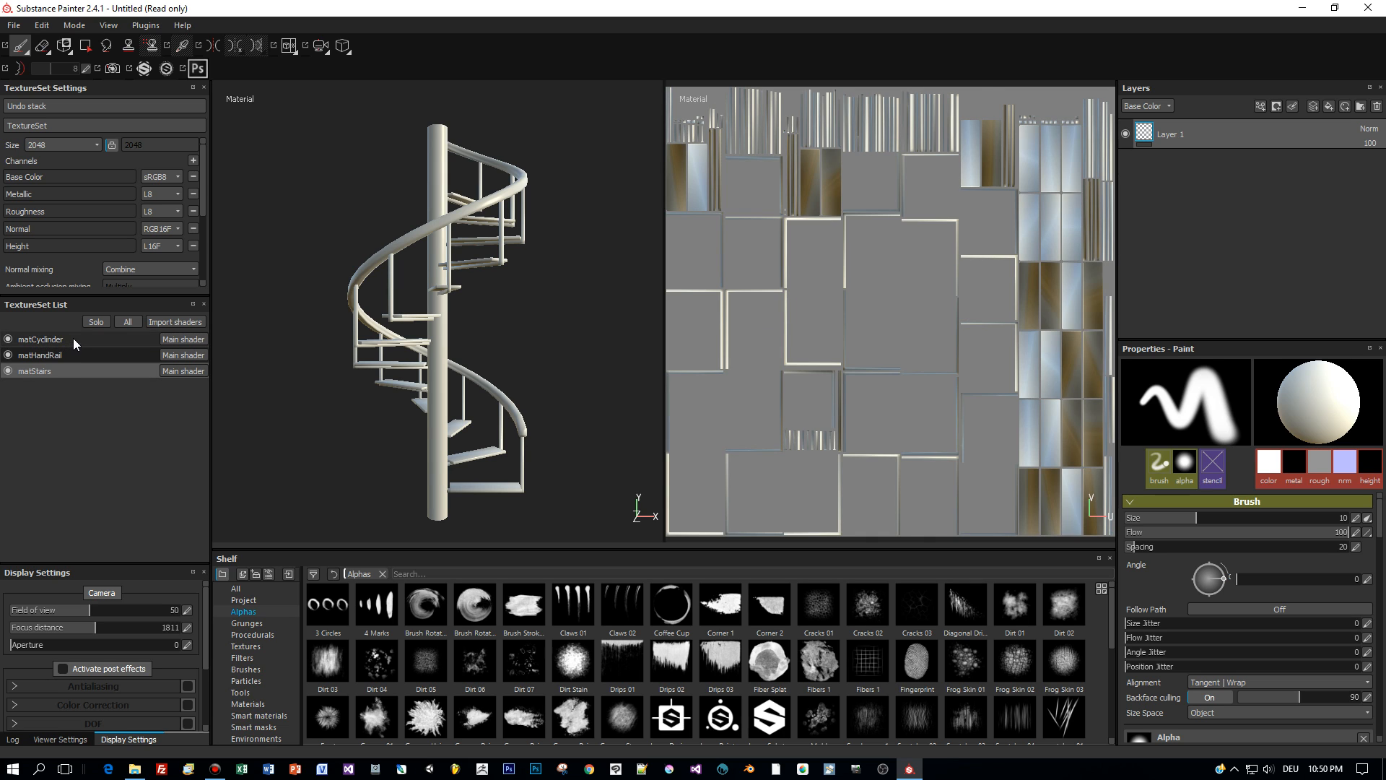
left_click(72, 338)
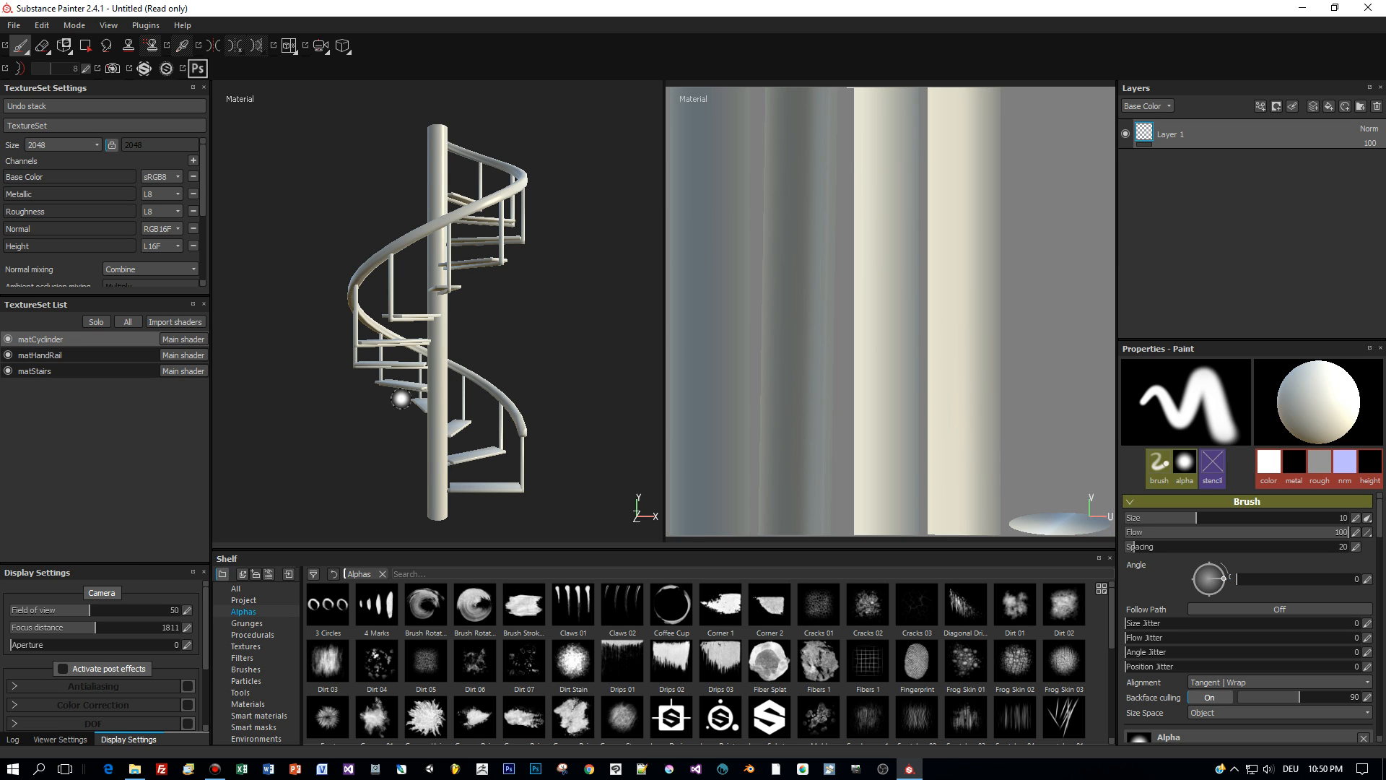
left_click_drag(621, 714, 1193, 218)
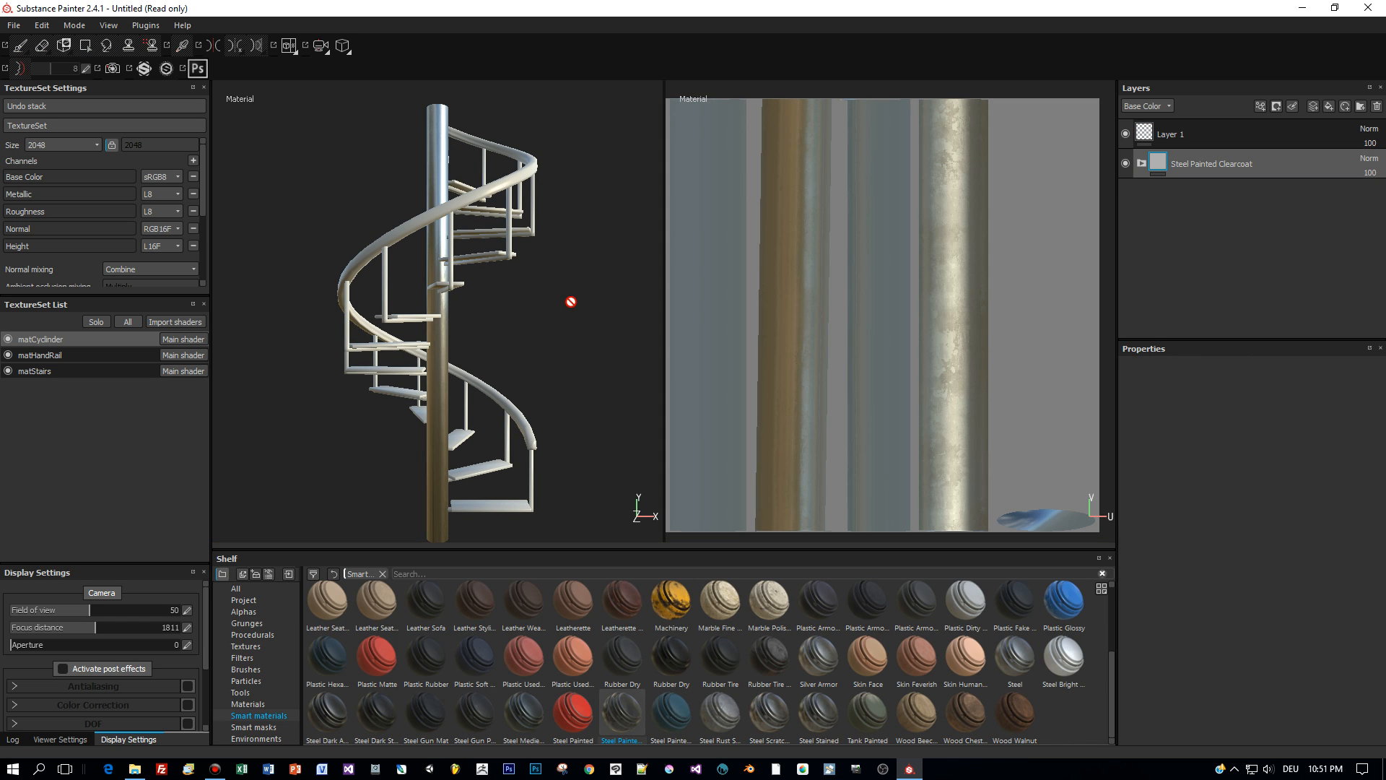
left_click_drag(575, 287, 507, 351, "alt")
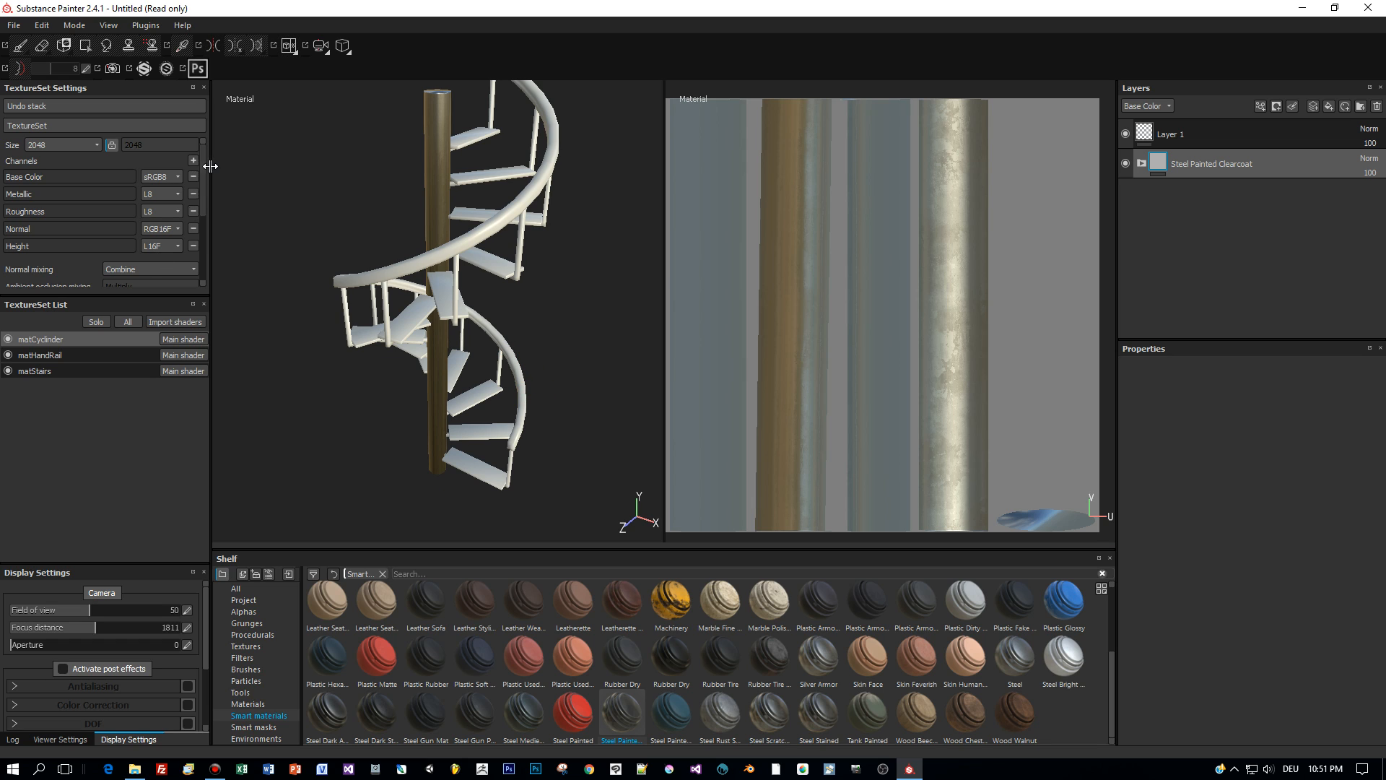
- Bake normal, world space normal and ambient occlusion maps for all texture sets
left_click_drag(203, 172, 206, 237)
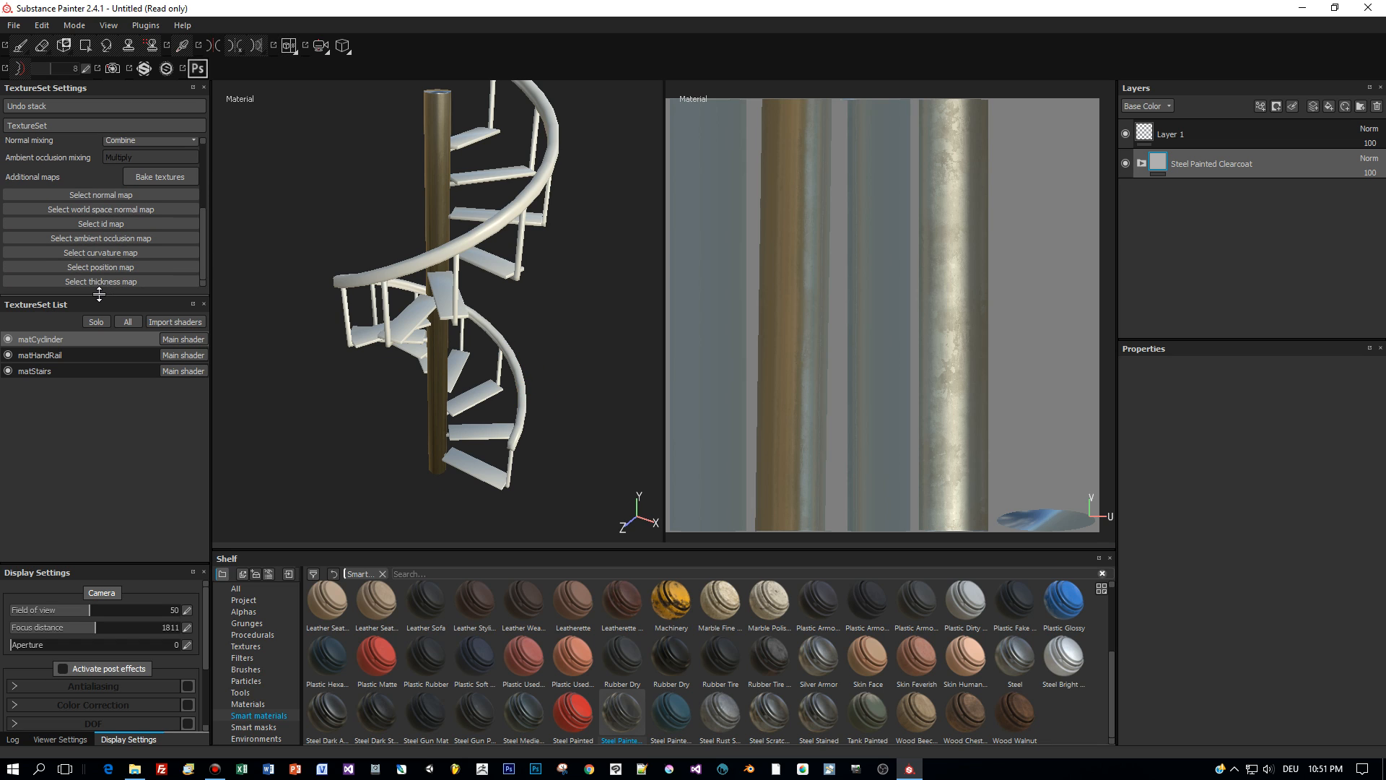
left_click(155, 179)
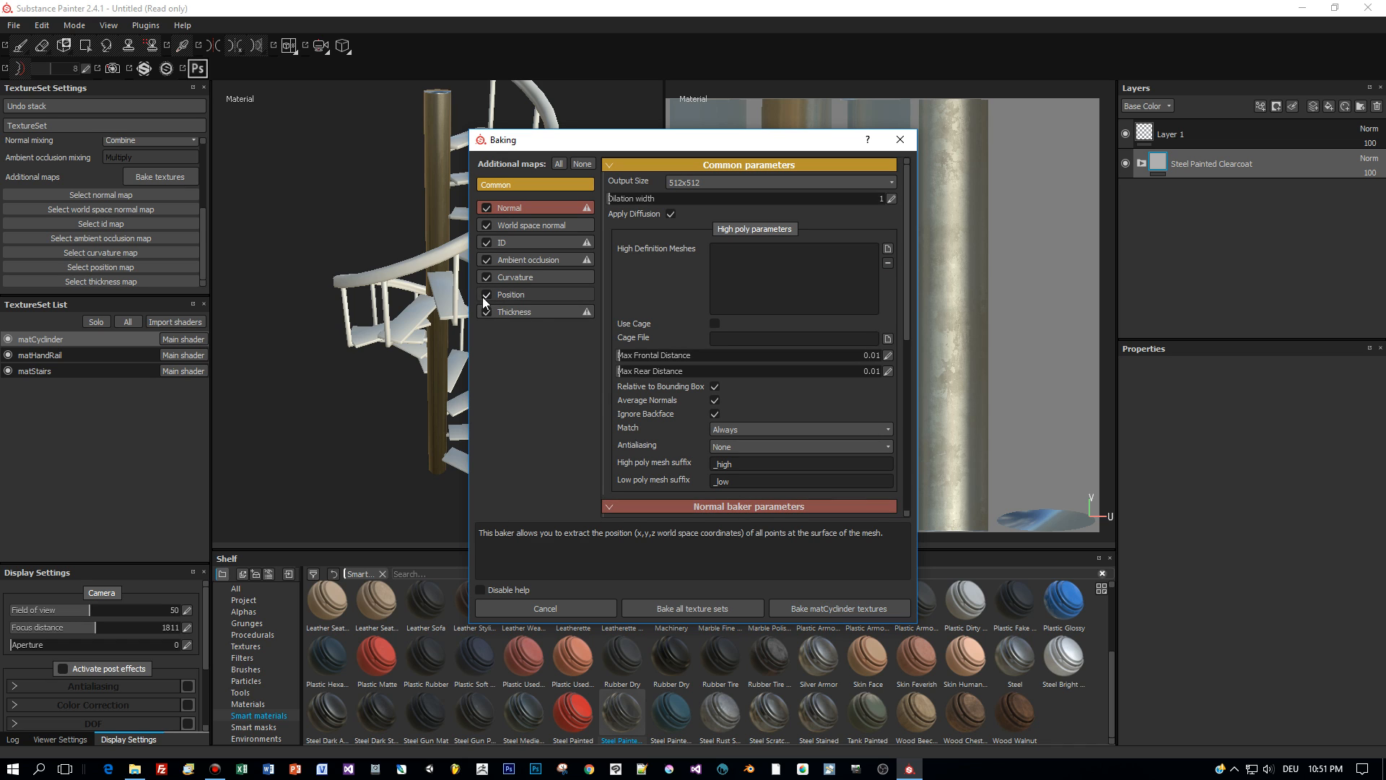
left_click(690, 609)
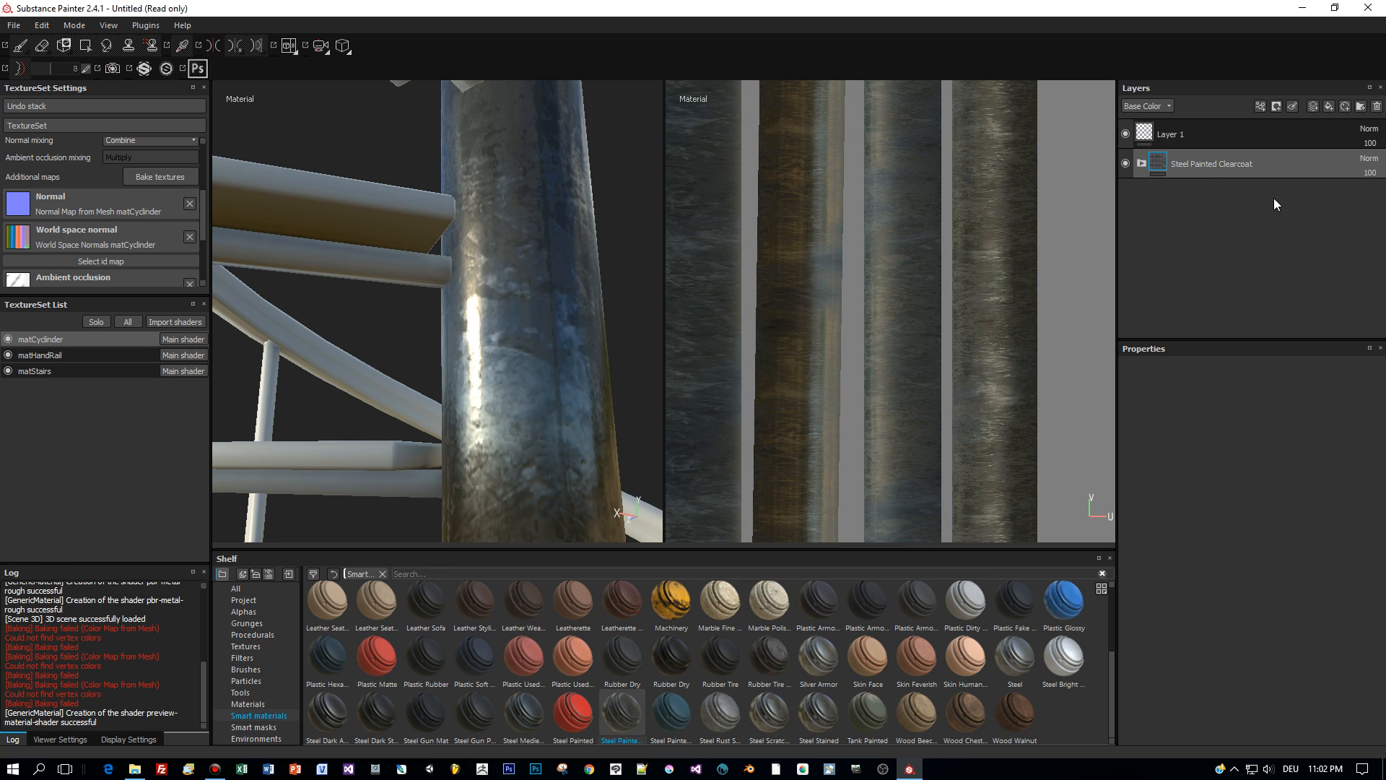
- Delete the Steel Painted Clearcoat layer and apply Steel Painted Stained to the pole, expanding its group
left_click_drag(591, 241, 483, 306, "alt")
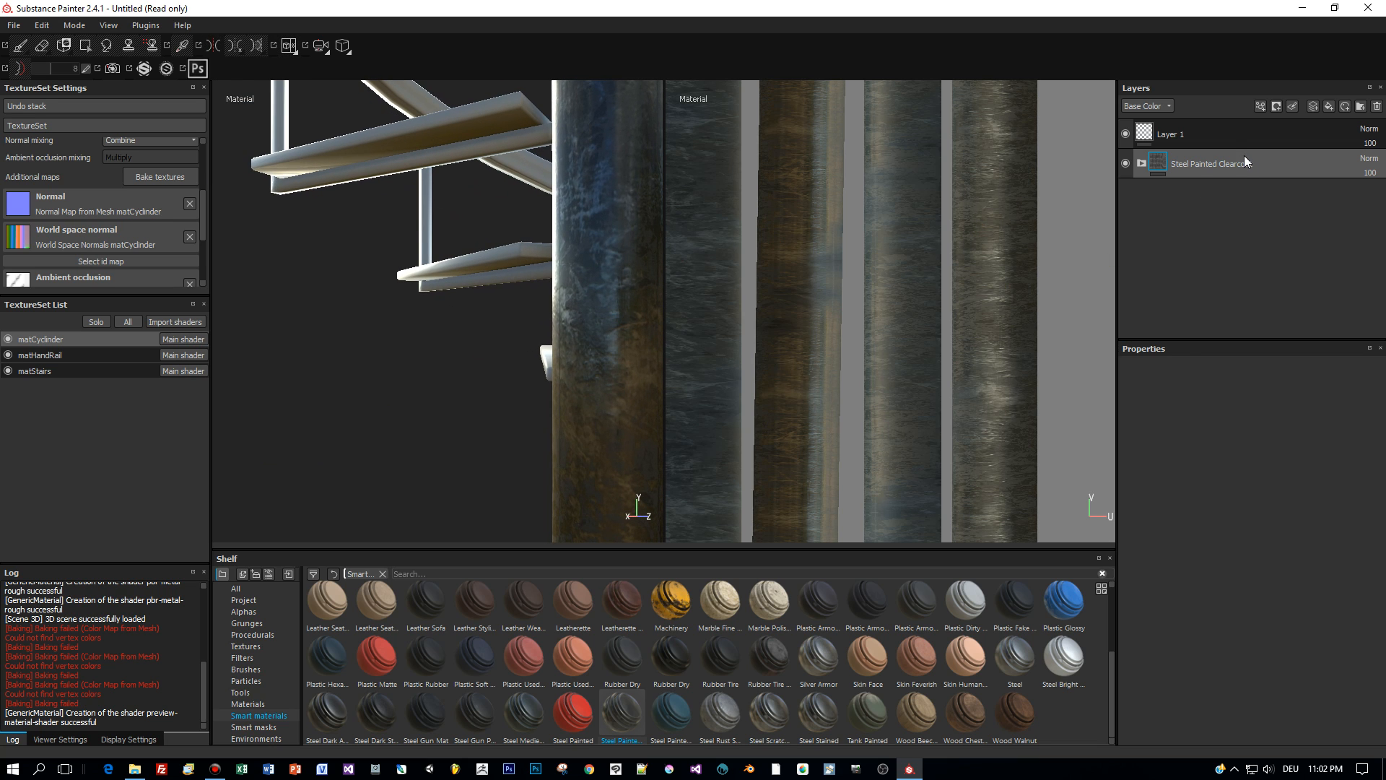
key("Delete")
mouse_move(679, 716)
left_mouse_down()
mouse_move(1129, 219)
mouse_move(1180, 194)
left_mouse_up()
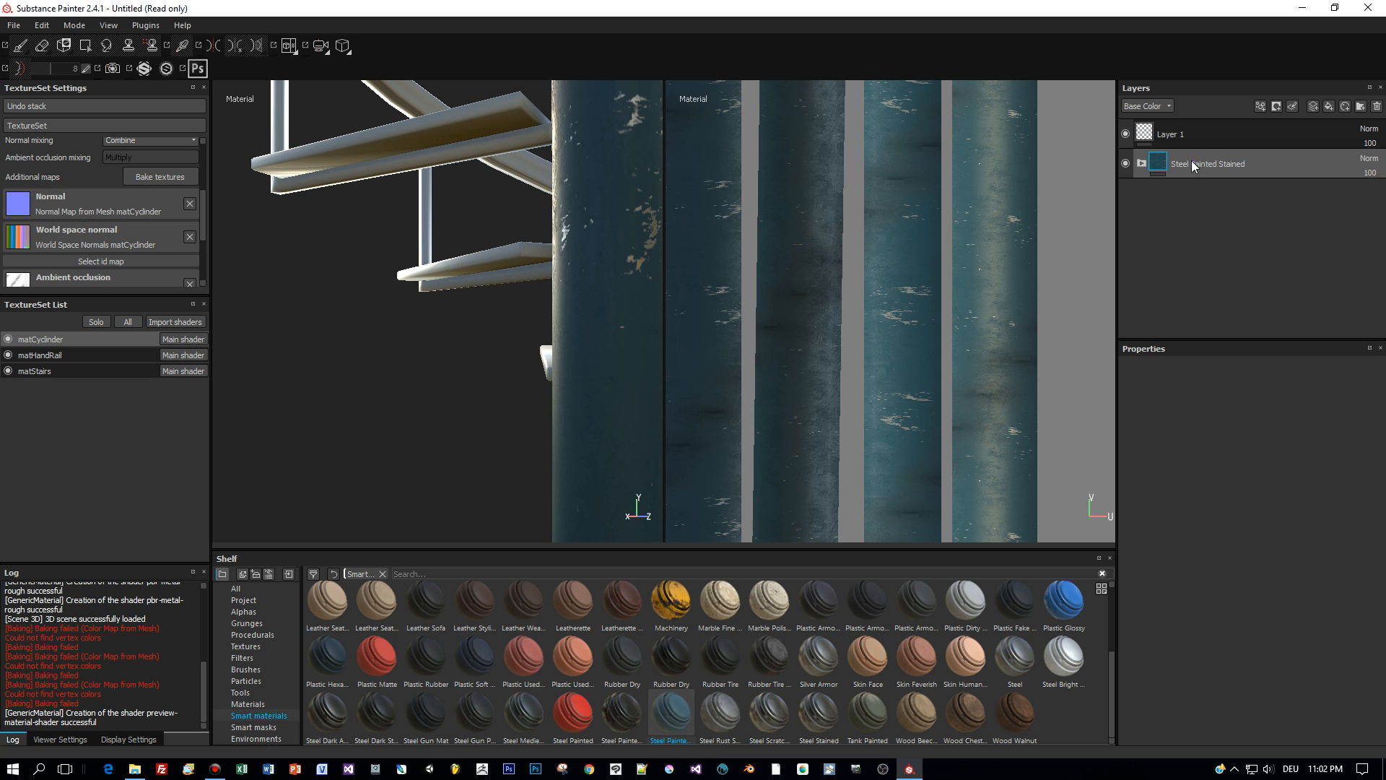
scroll(388, 405, "up", 1)
scroll(389, 406, "down", 3)
left_click_drag(388, 405, 469, 398, "alt")
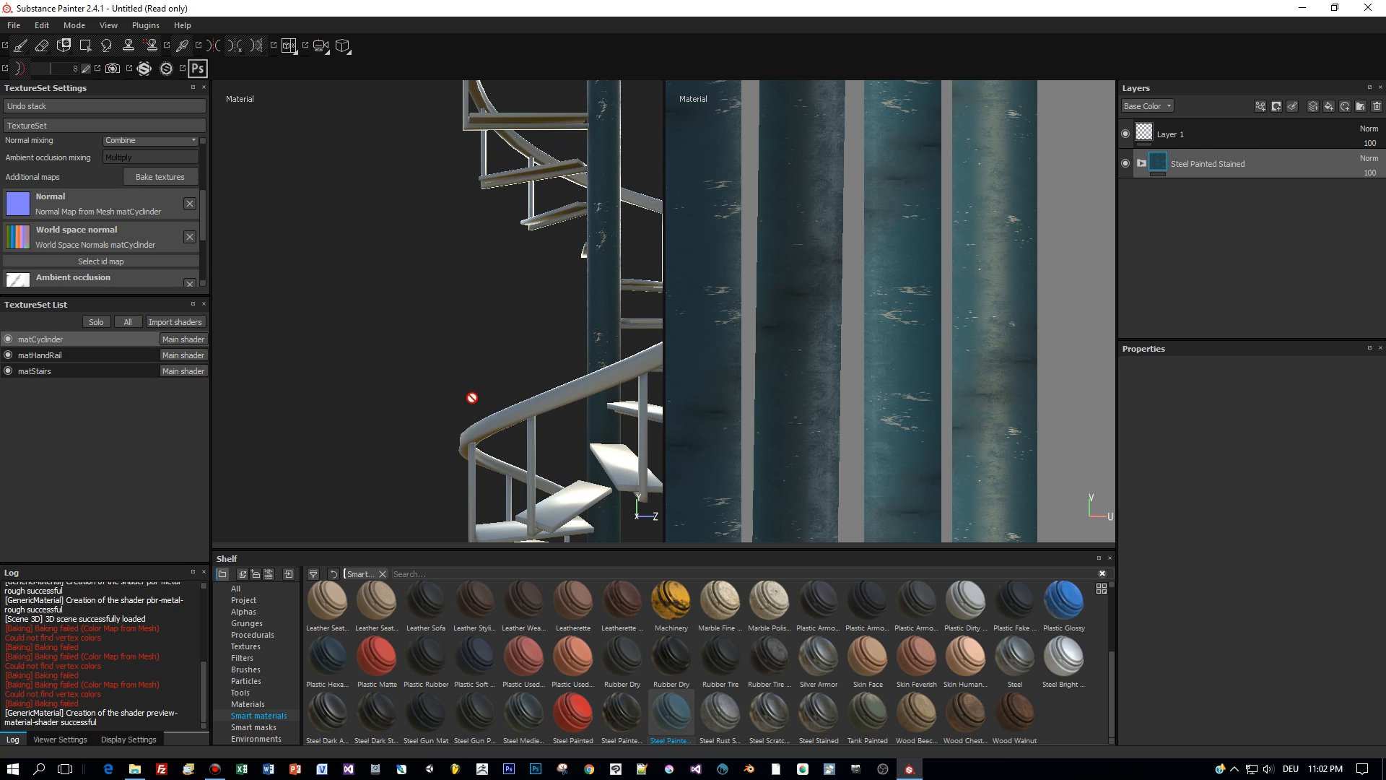
left_click(1142, 162)
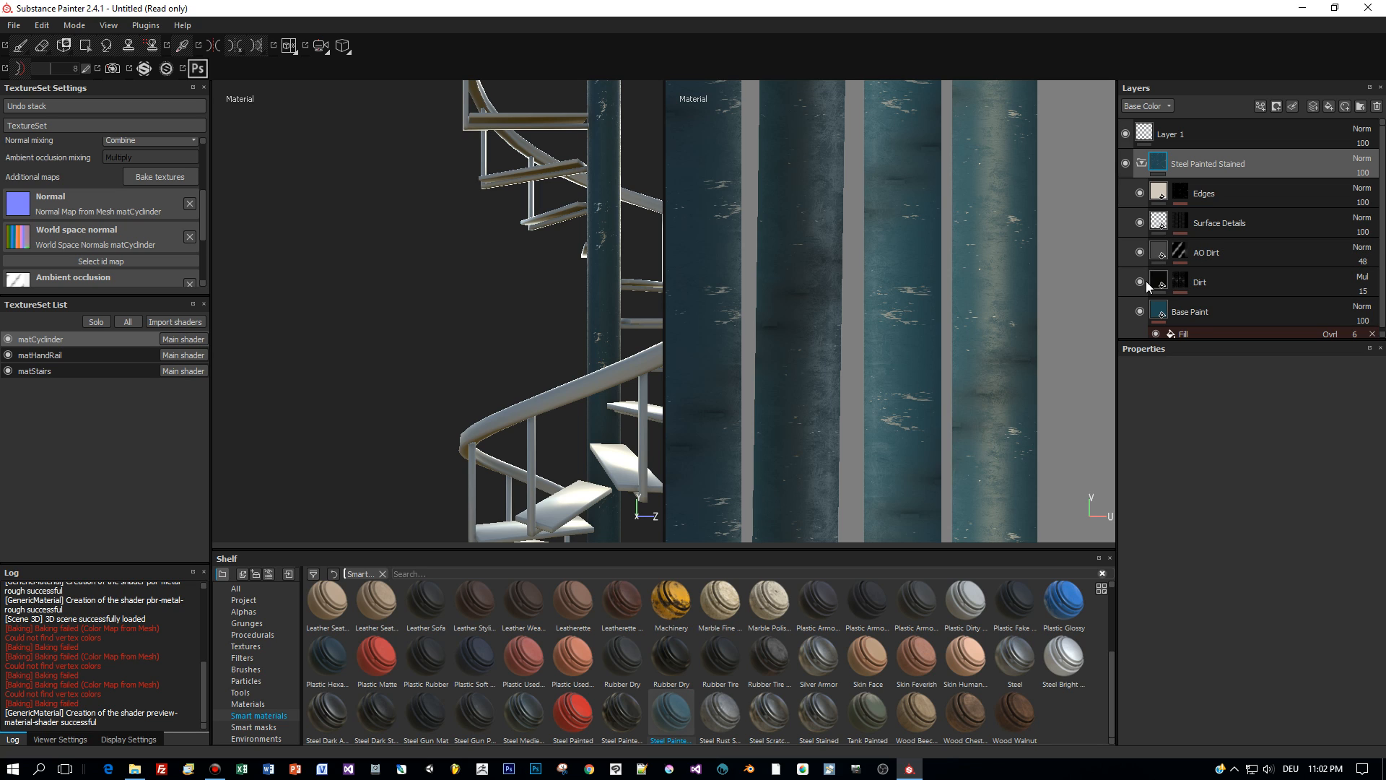
mouse_move(1276, 163)
left_mouse_down()
mouse_move(645, 297)
mouse_move(528, 355)
mouse_move(581, 362)
left_mouse_up()
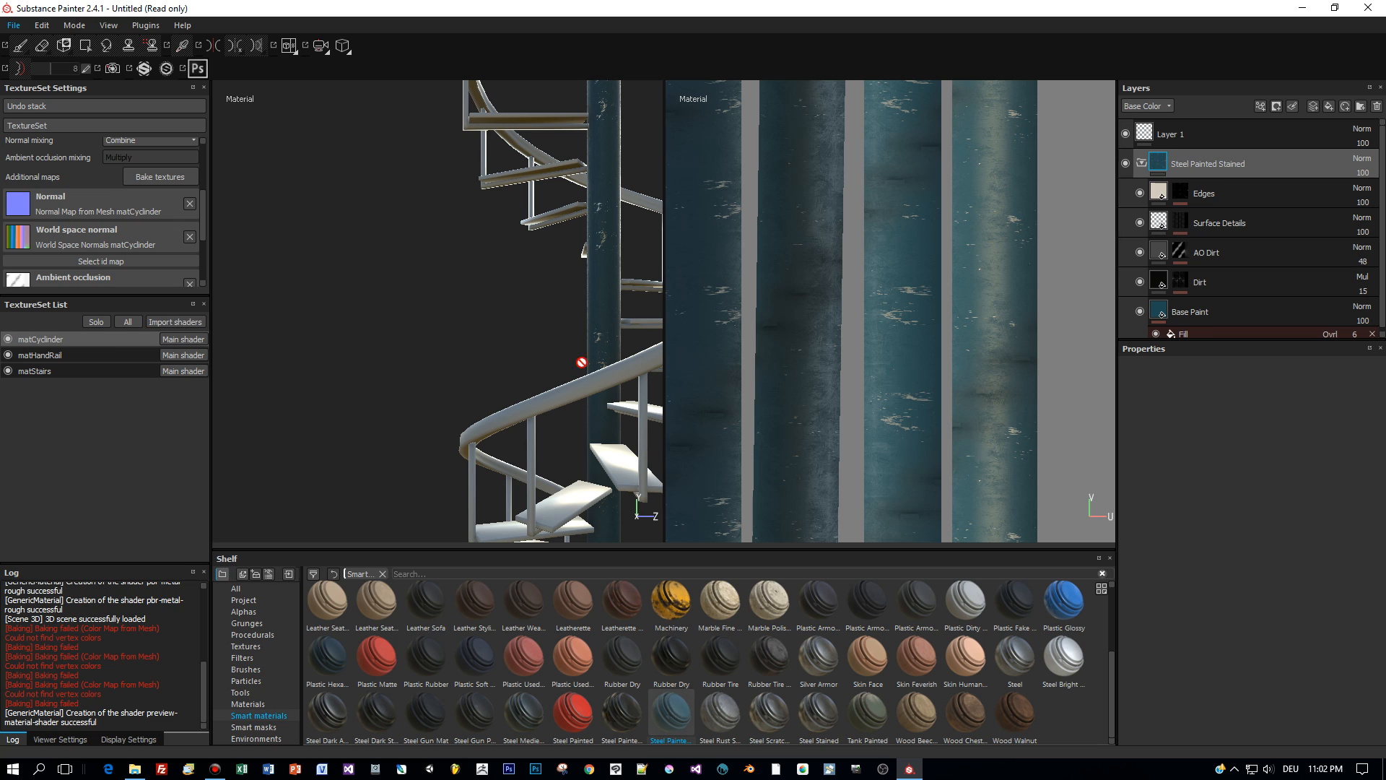
- Apply Steel Painted Stained to the matStairs texture set and orbit to check the staircase
left_click(84, 370)
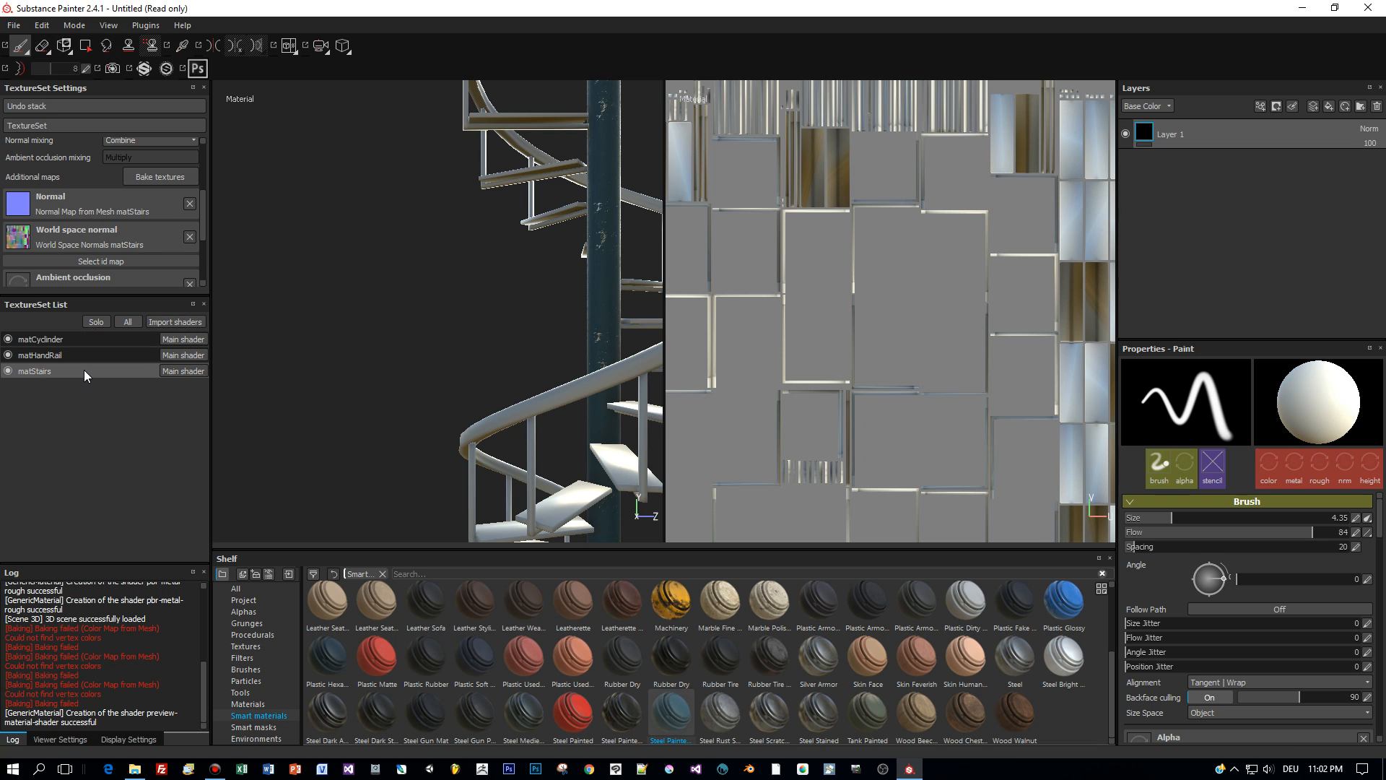
mouse_move(675, 731)
left_mouse_down()
mouse_move(1133, 273)
mouse_move(1169, 202)
left_mouse_up()
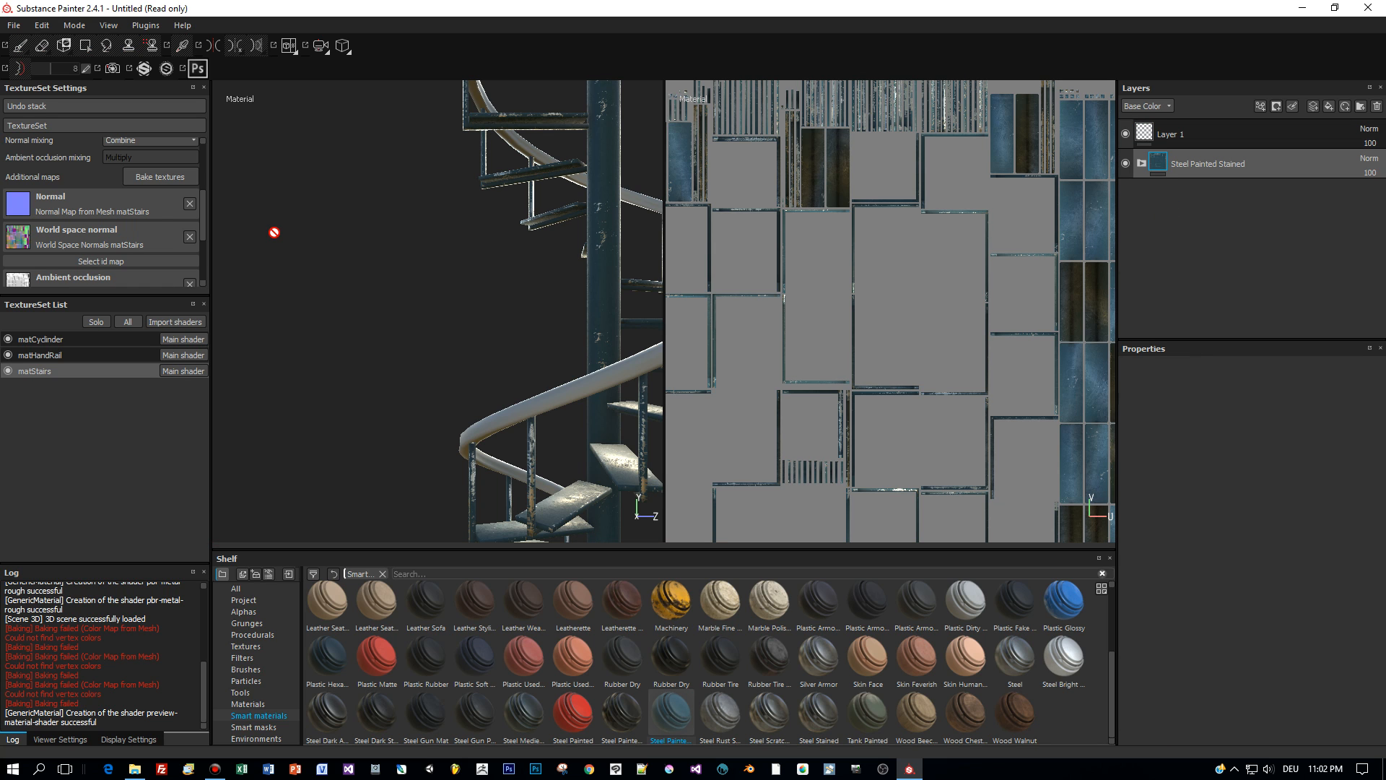
left_click_drag(318, 272, 554, 278, "alt")
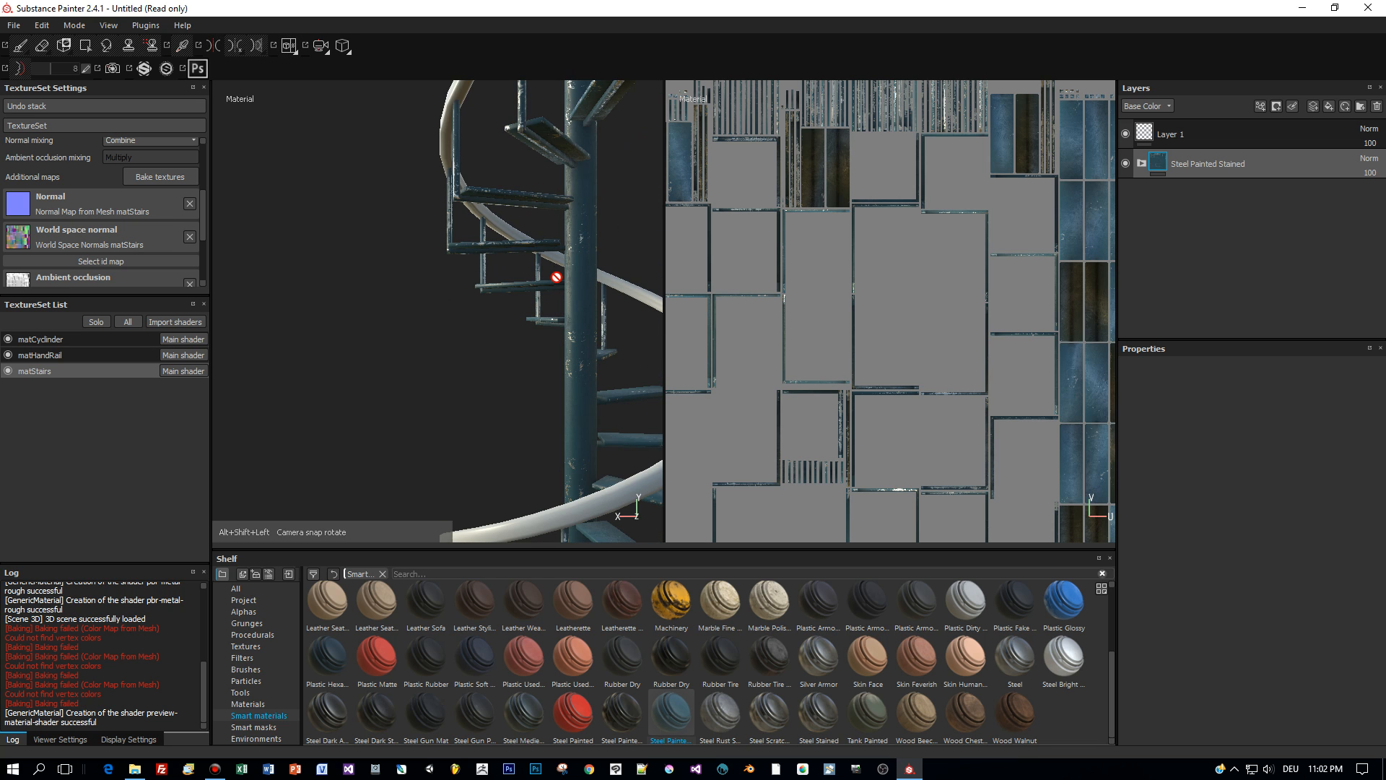
right_click_drag(488, 374, 634, 422, "alt")
left_click_drag(634, 421, 604, 367, "alt")
left_click_drag(598, 361, 593, 351, "alt")
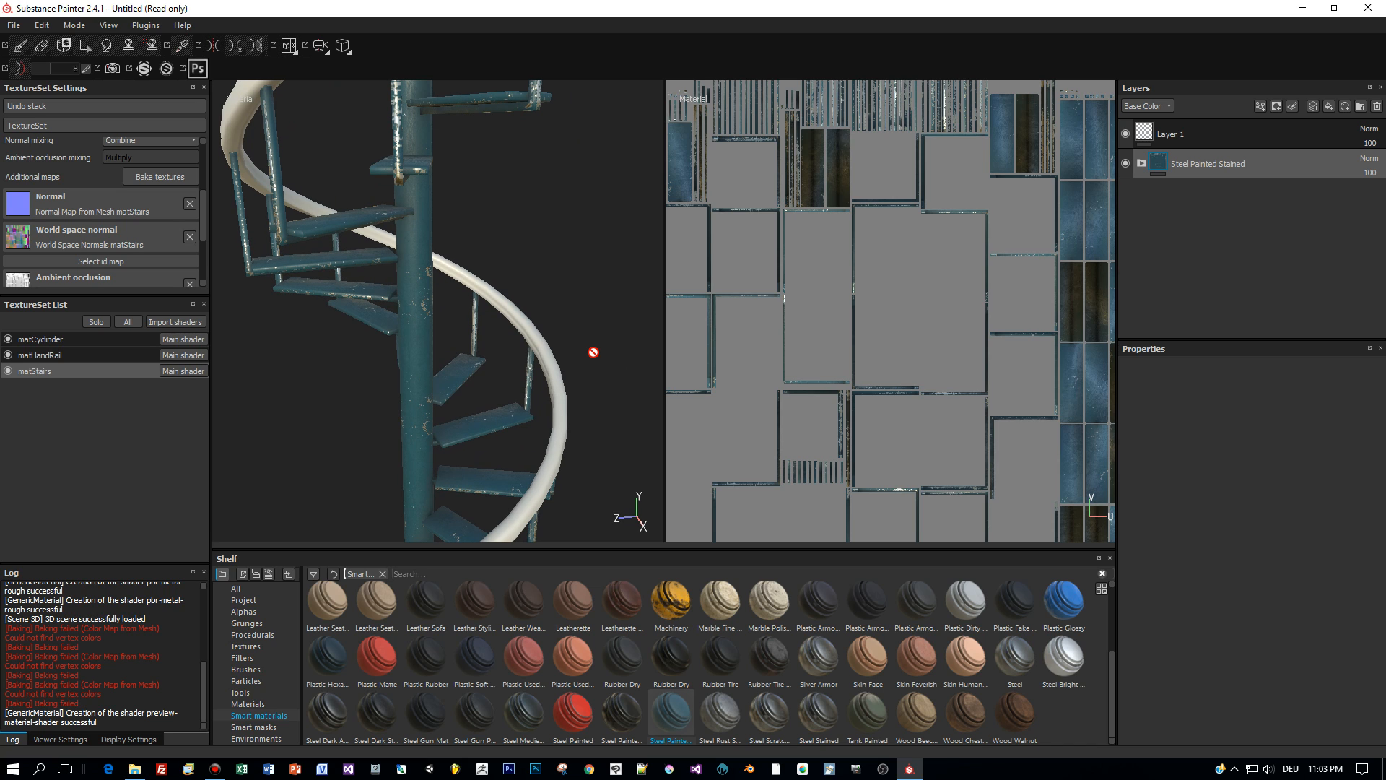
- Apply the Rubber Tire smart material to the matHandRail texture set
left_click(63, 356)
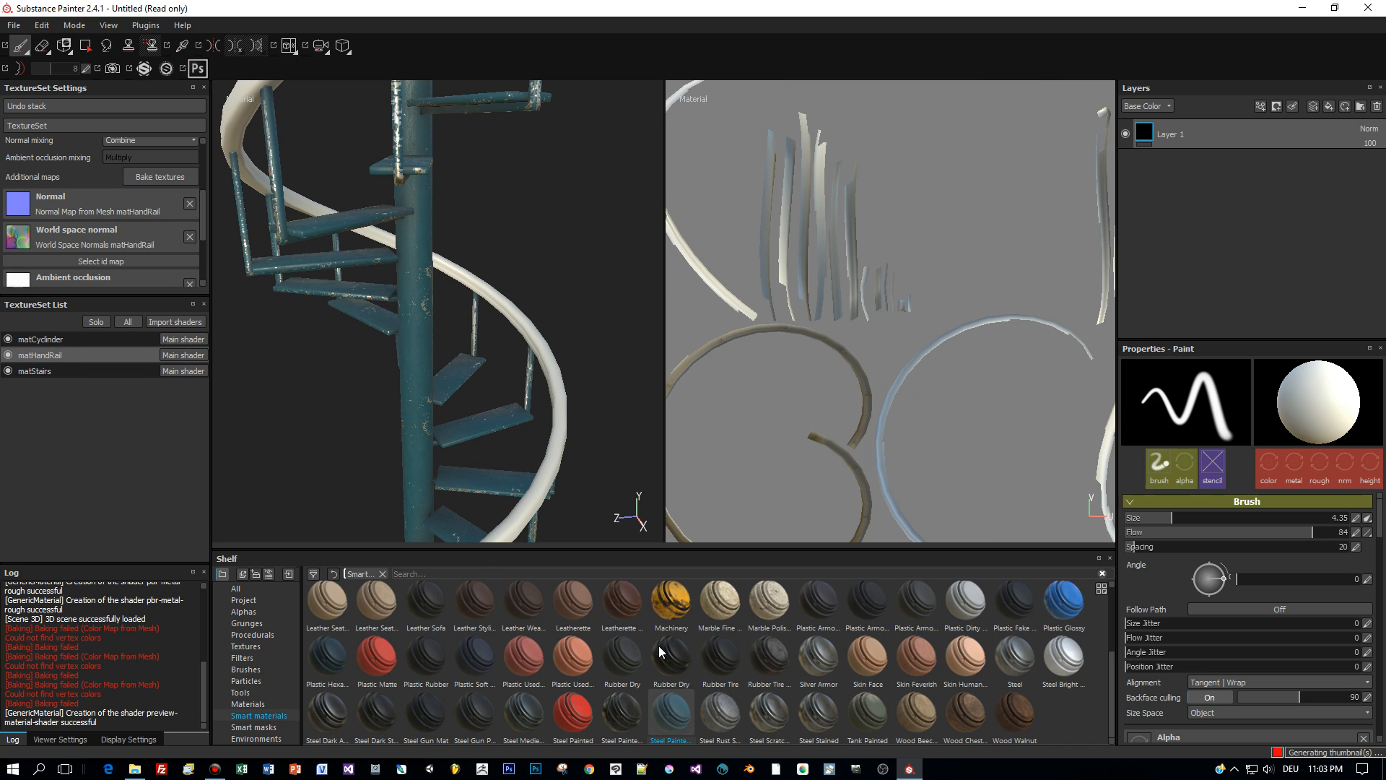
left_click_drag(721, 664, 1284, 219)
left_click_drag(571, 268, 552, 290, "alt")
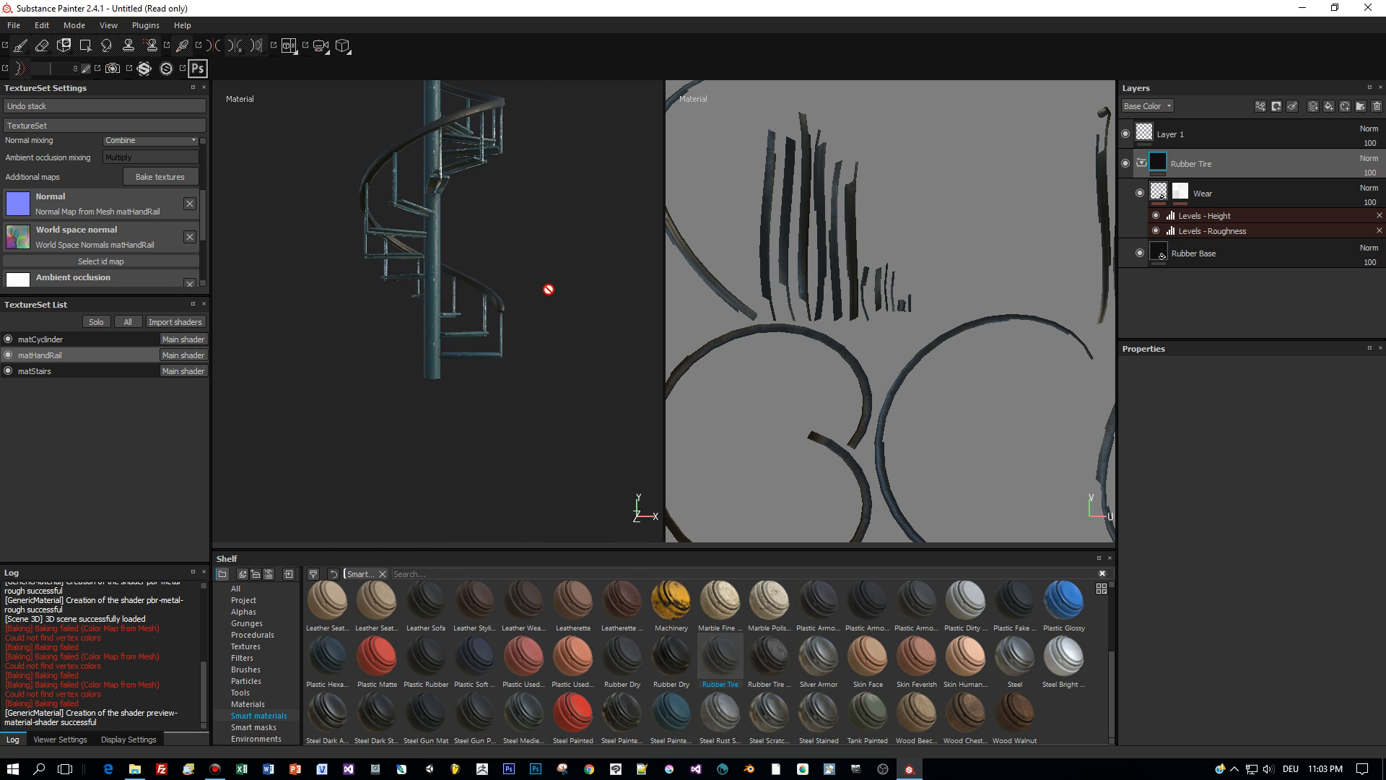
scroll(550, 289, "up", 5)
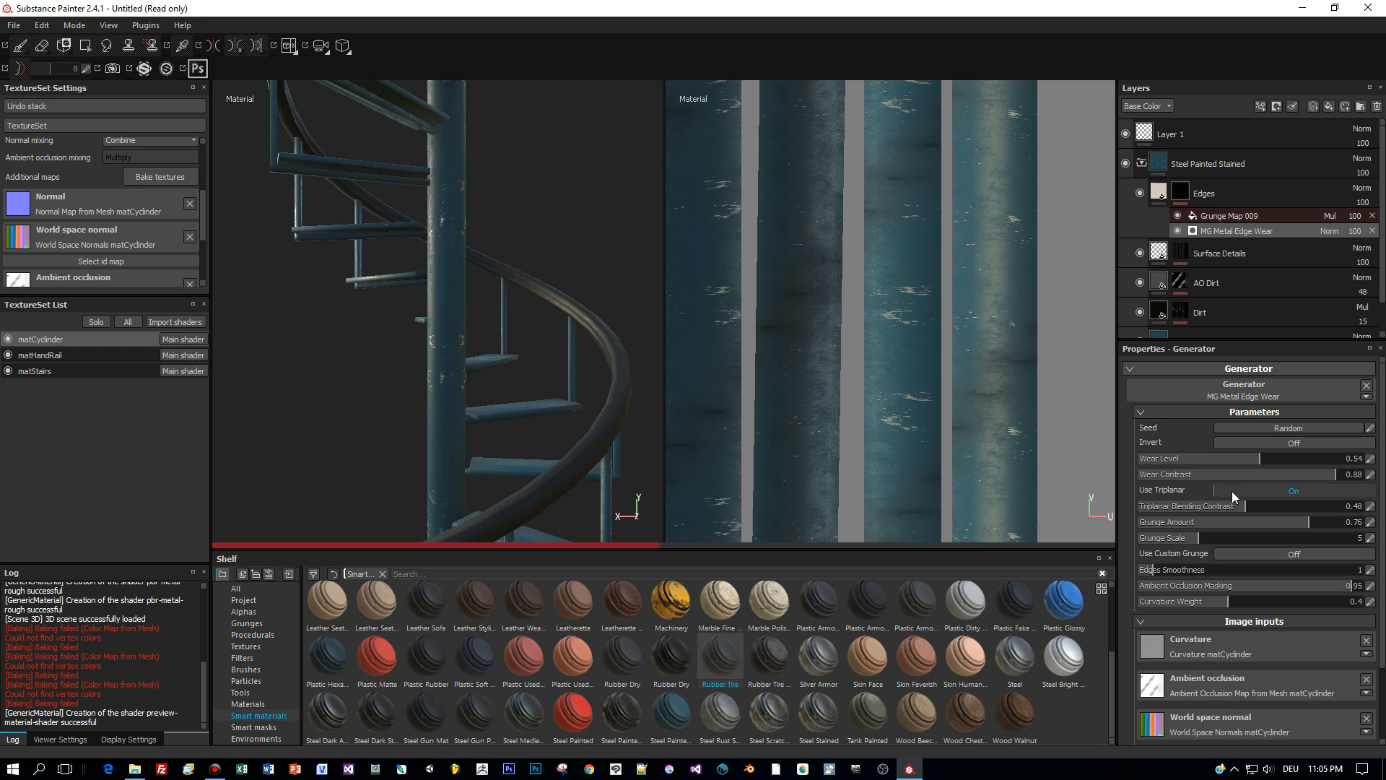
- Lower the pole's edge Wear Level to 0.42, then widen the 3D view with the handrail in front
left_click_drag(1249, 455, 1203, 460)
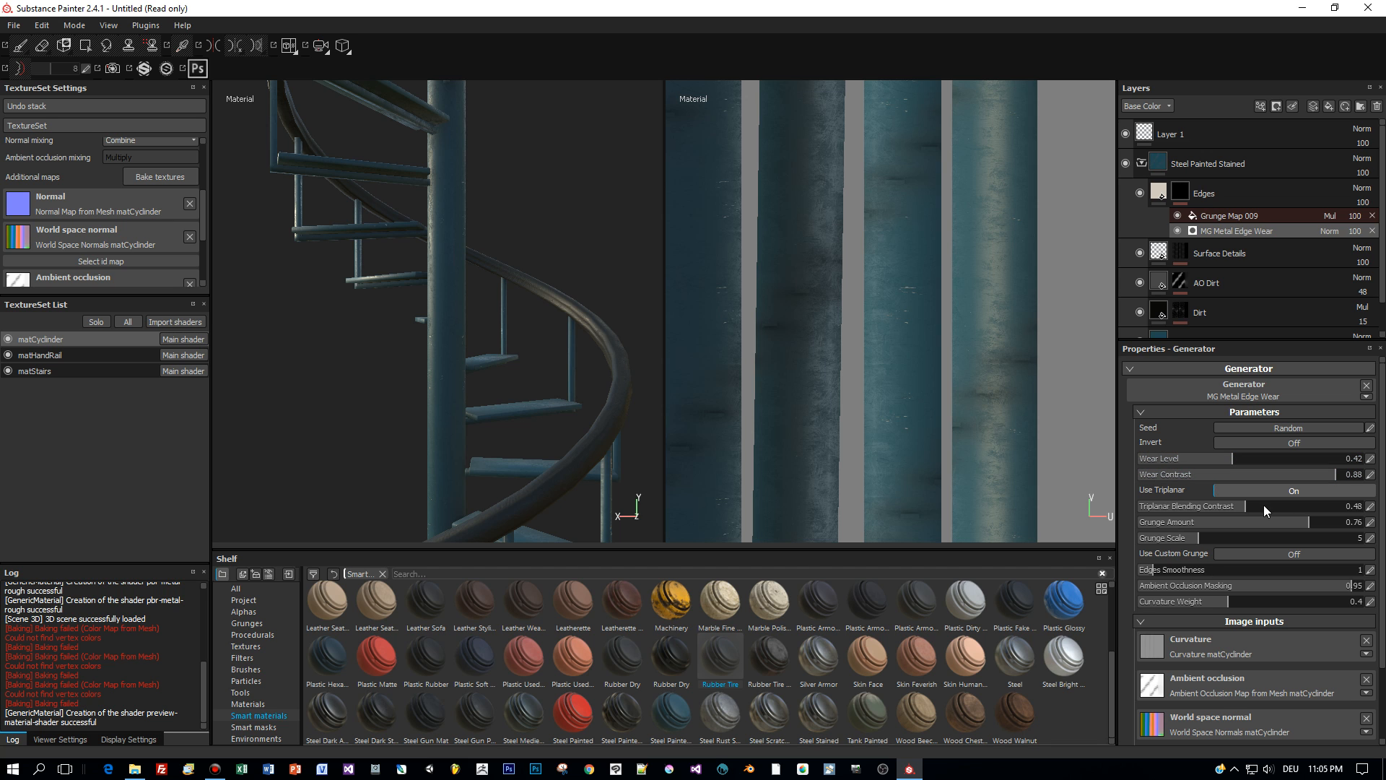
left_click_drag(458, 365, 566, 424, "alt")
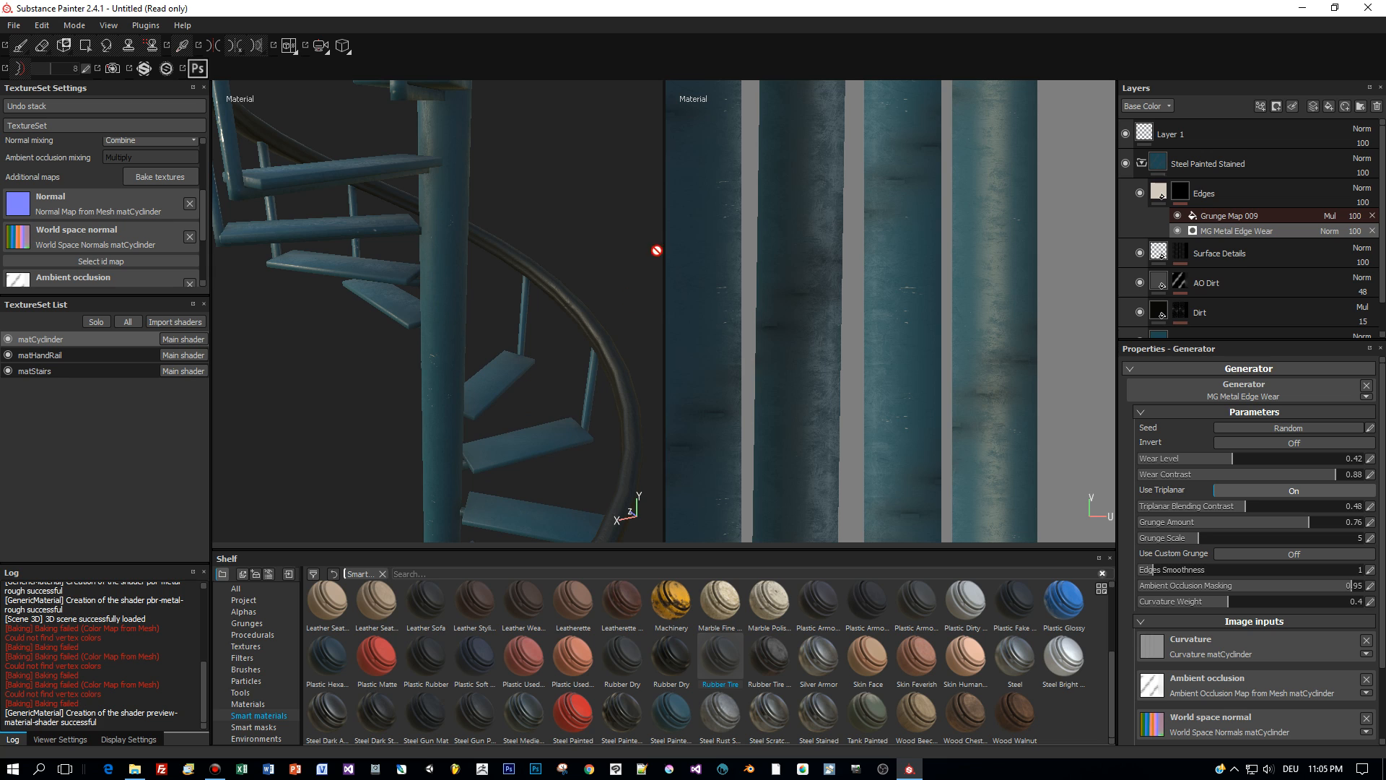
left_click_drag(666, 273, 1103, 273)
left_click_drag(919, 297, 993, 340, "alt")
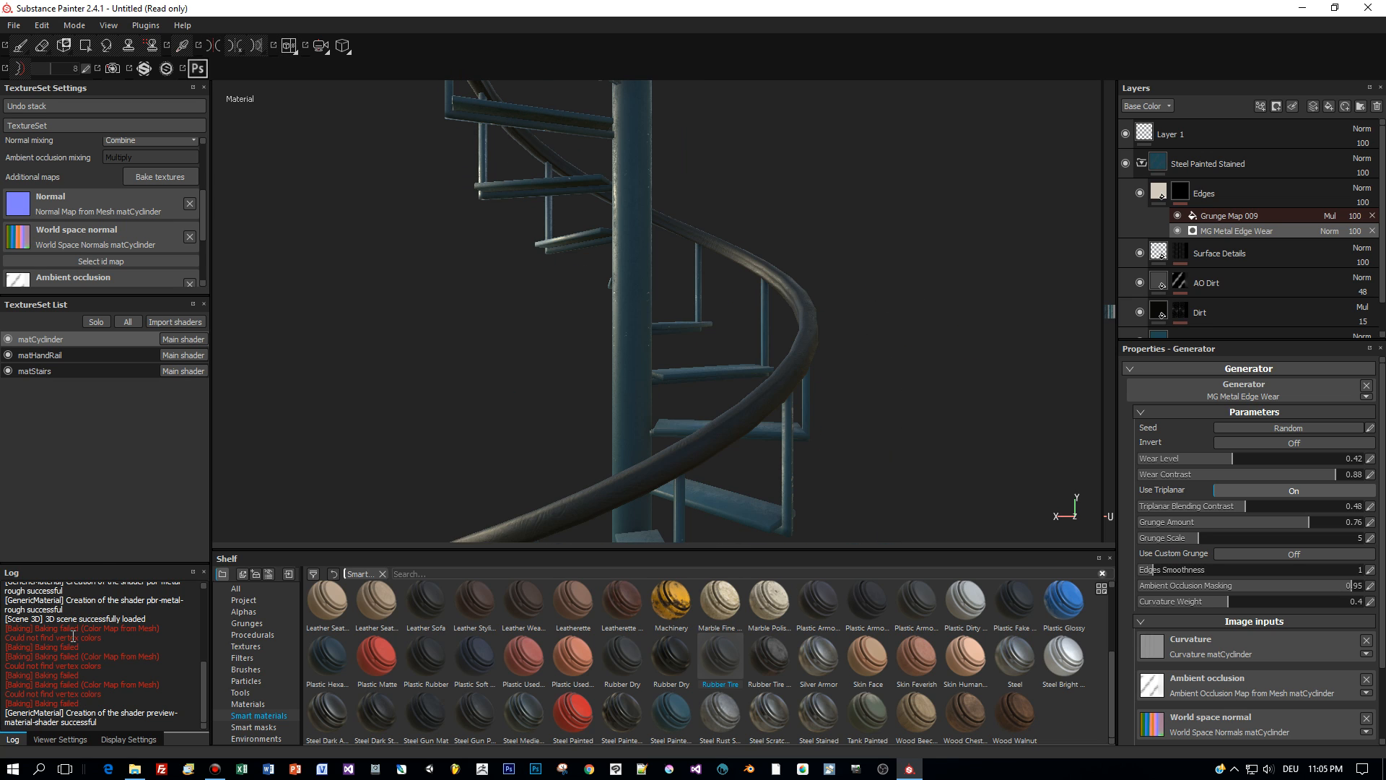
- Turn on post effects in the viewport display settings
left_click(124, 740)
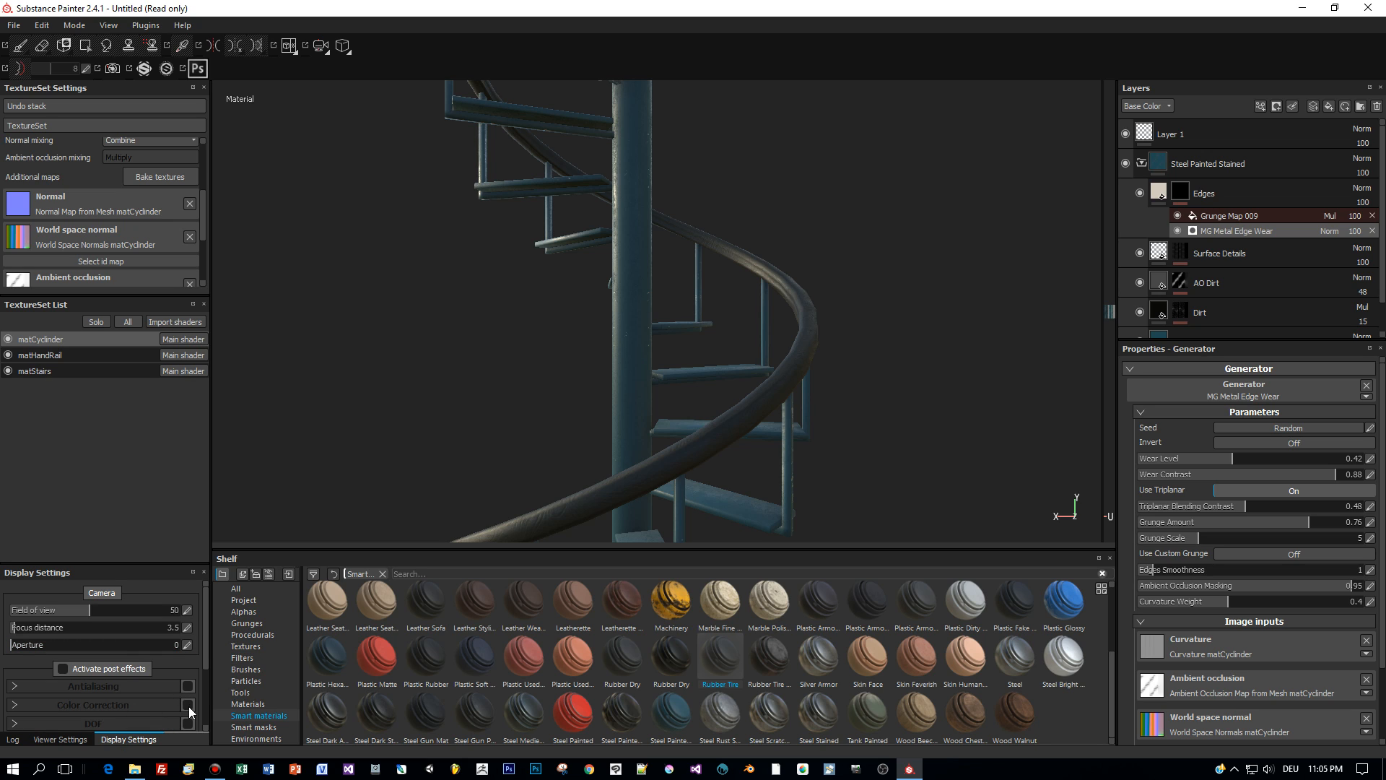
left_click(64, 668)
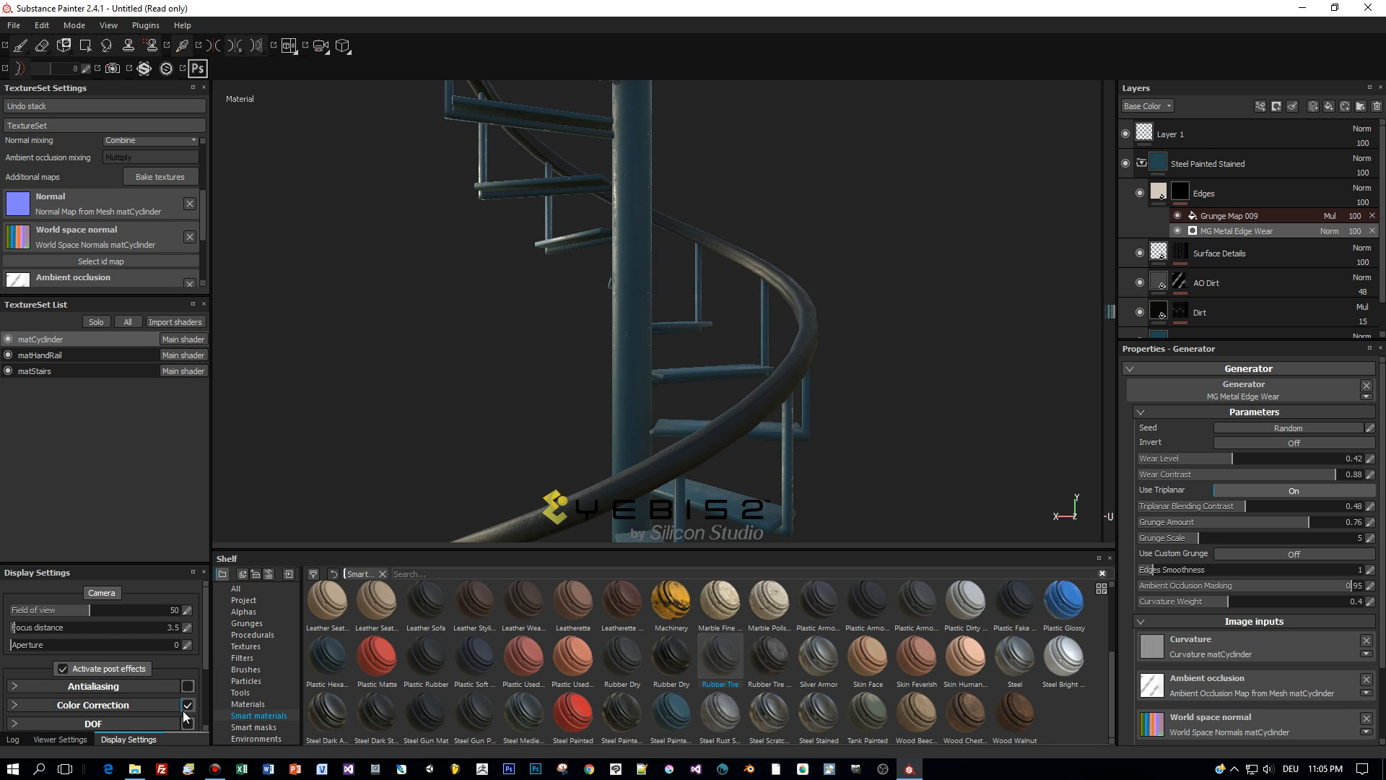
scroll(180, 685, "down", 3)
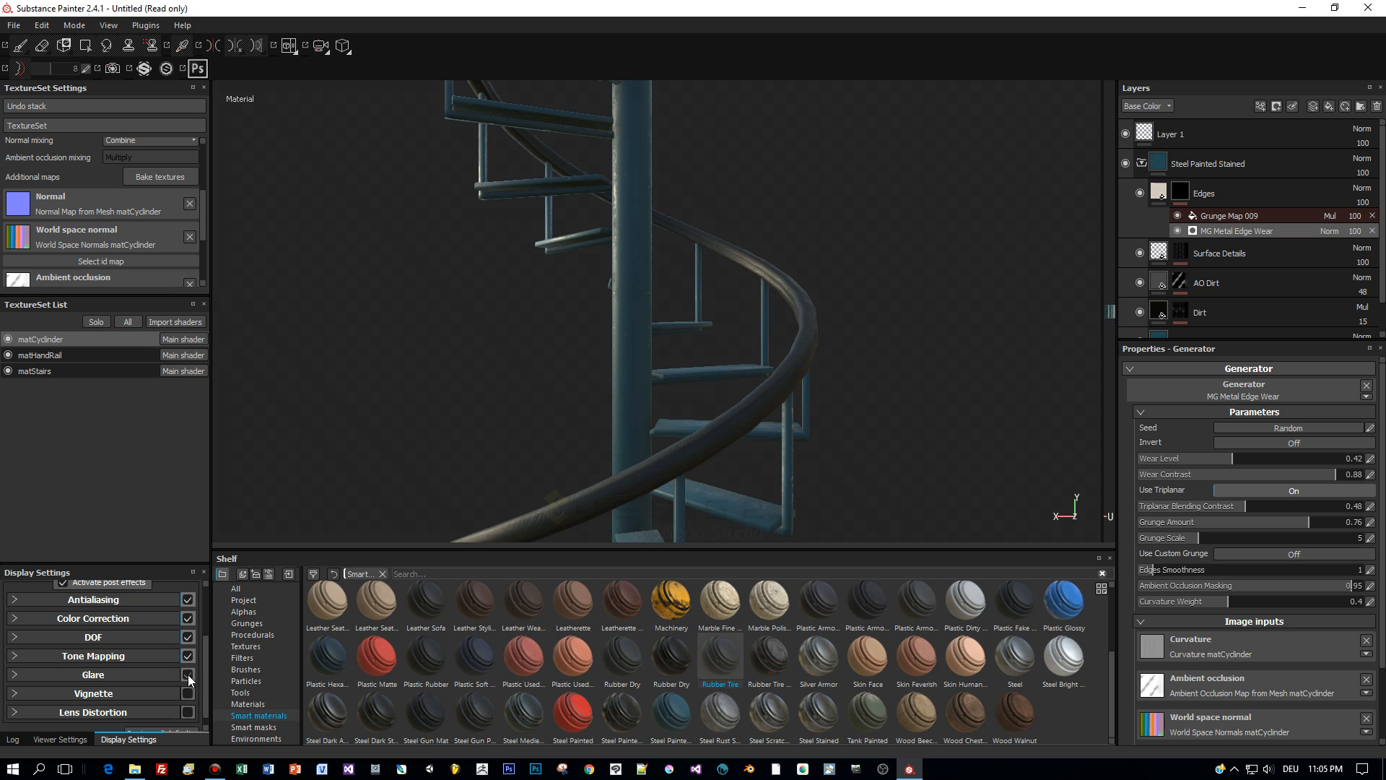
scroll(105, 638, "up", 3)
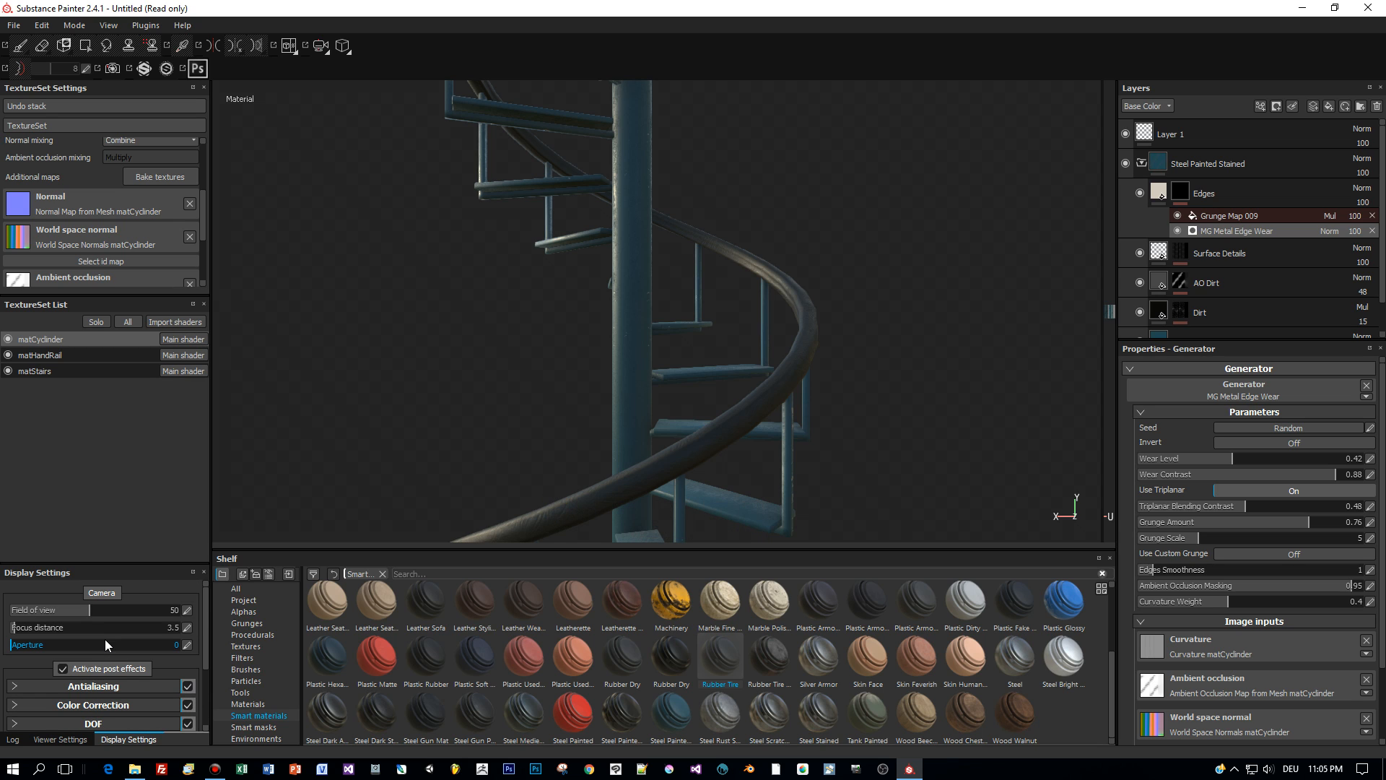
- Show the environment background at 33 opacity and enable shadows at 51 opacity
left_click(65, 740)
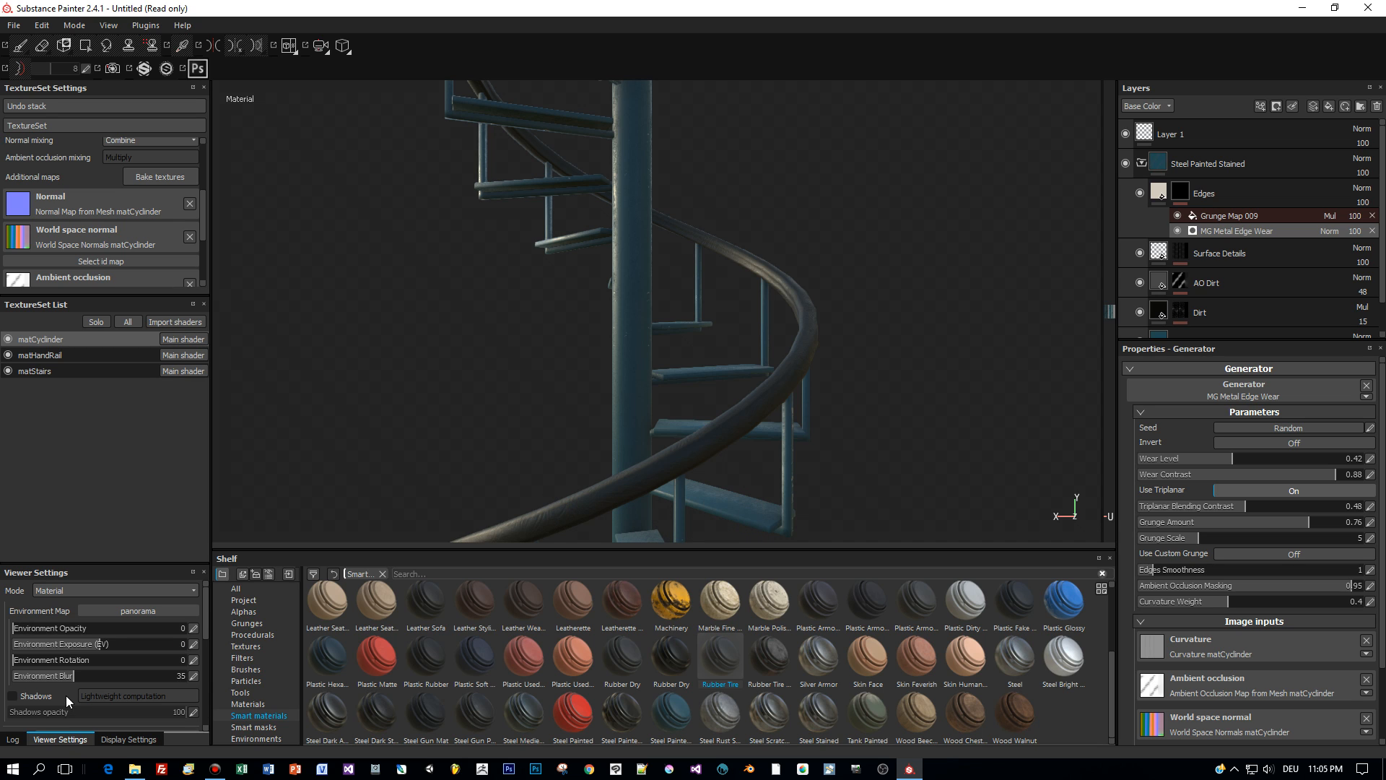
mouse_move(86, 626)
left_mouse_down()
mouse_move(55, 627)
mouse_move(70, 629)
left_mouse_up()
left_click(20, 697)
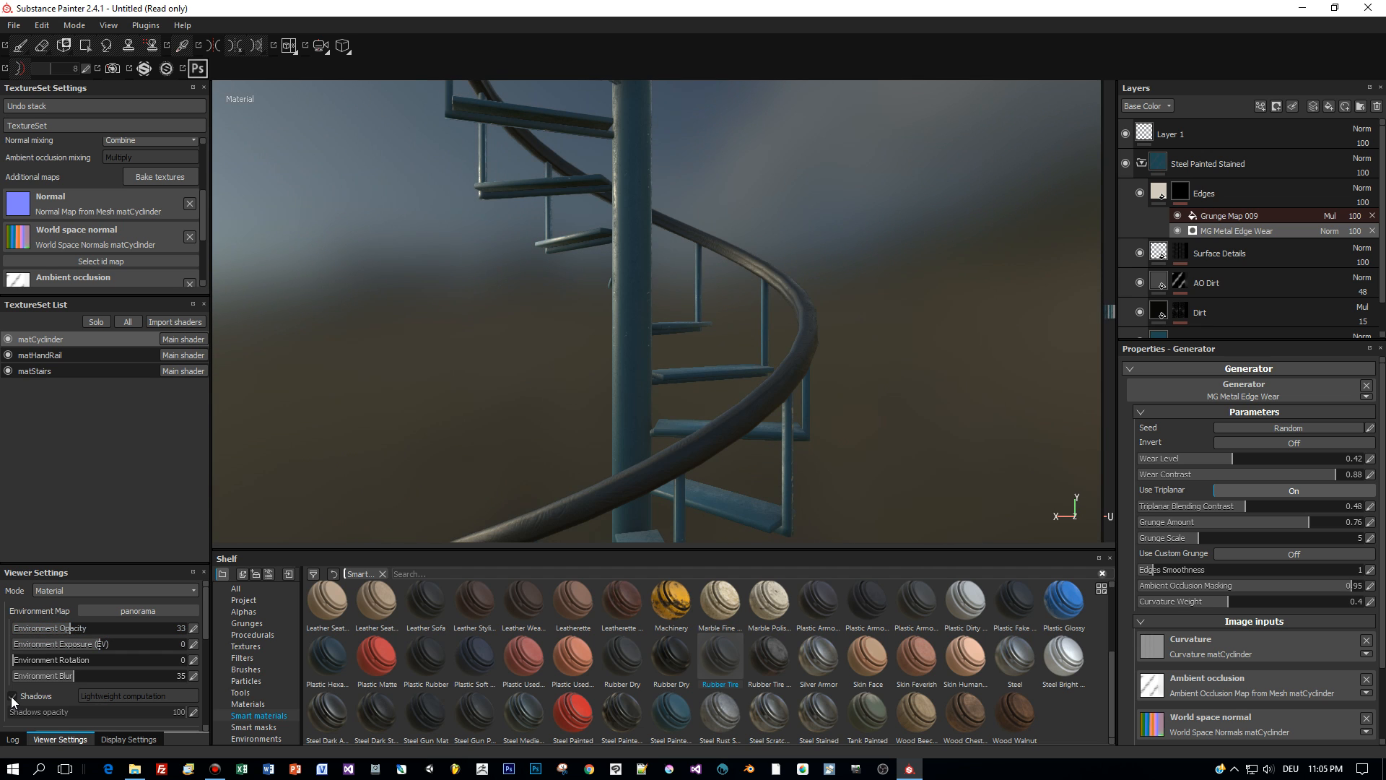
scroll(87, 700, "down", 2)
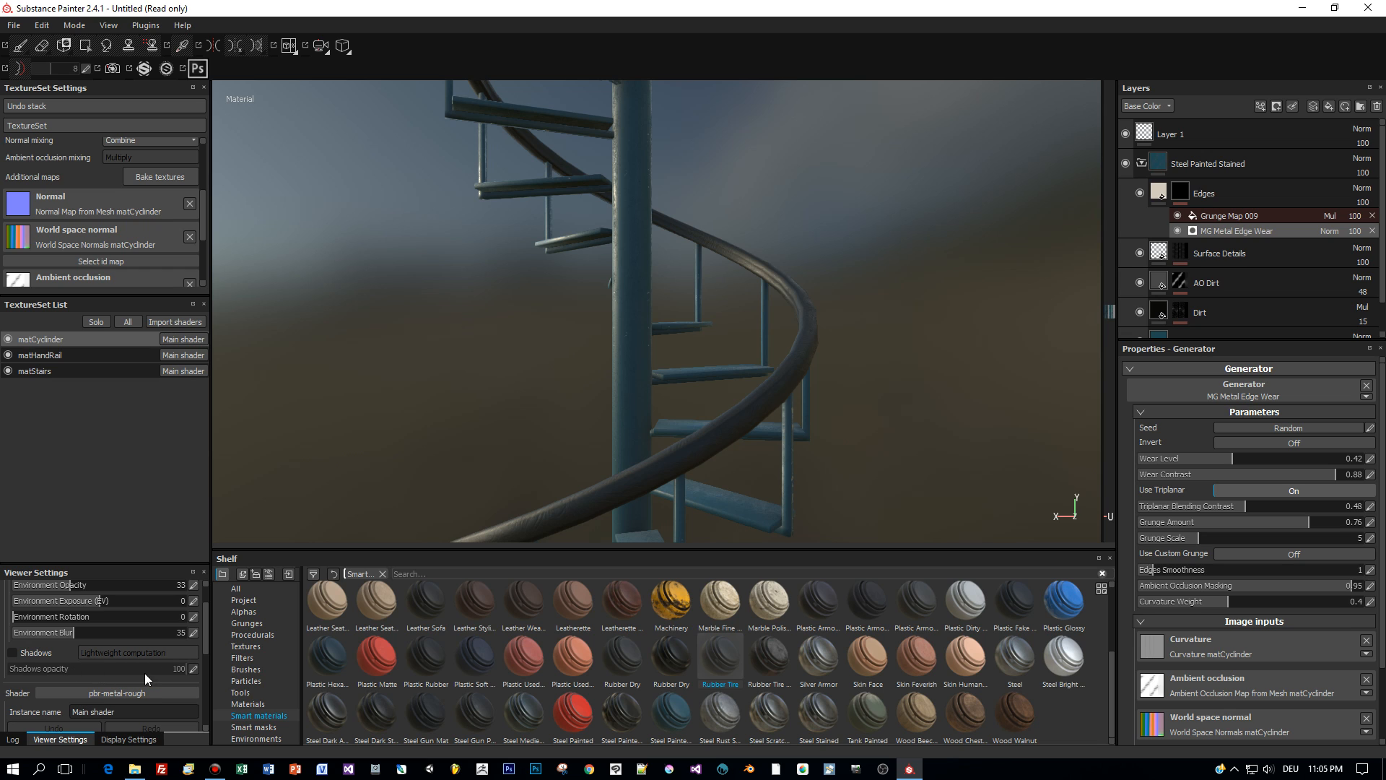
left_click(13, 653)
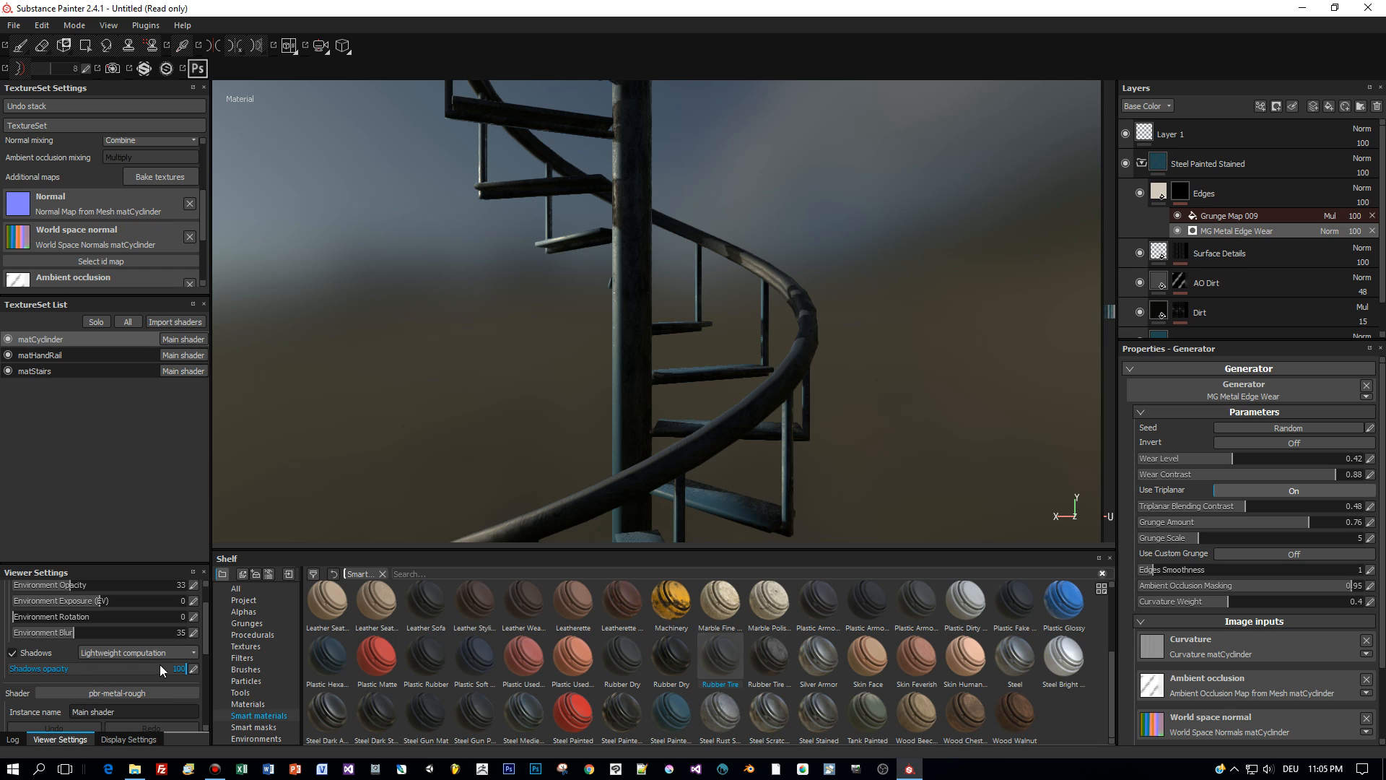
left_click_drag(160, 670, 134, 671)
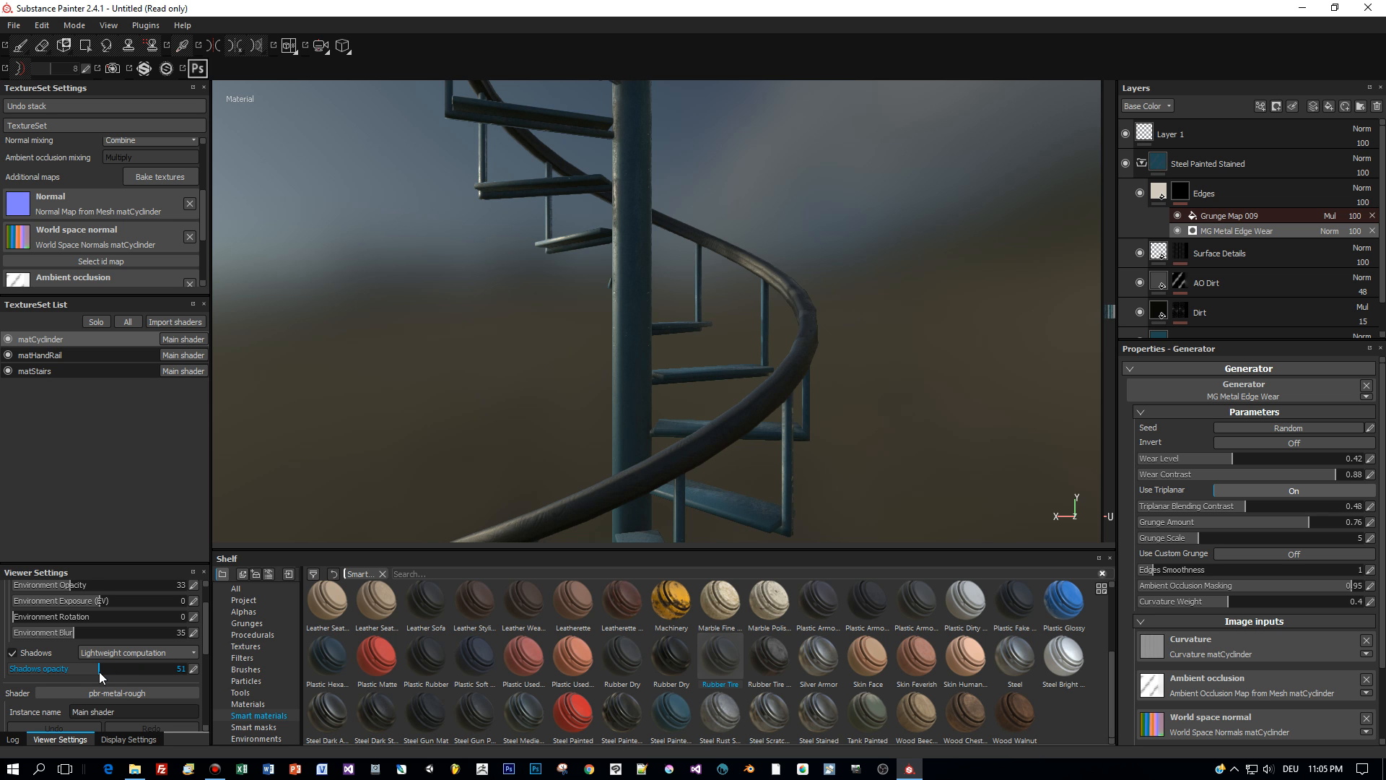
left_click_drag(387, 455, 674, 439, "alt")
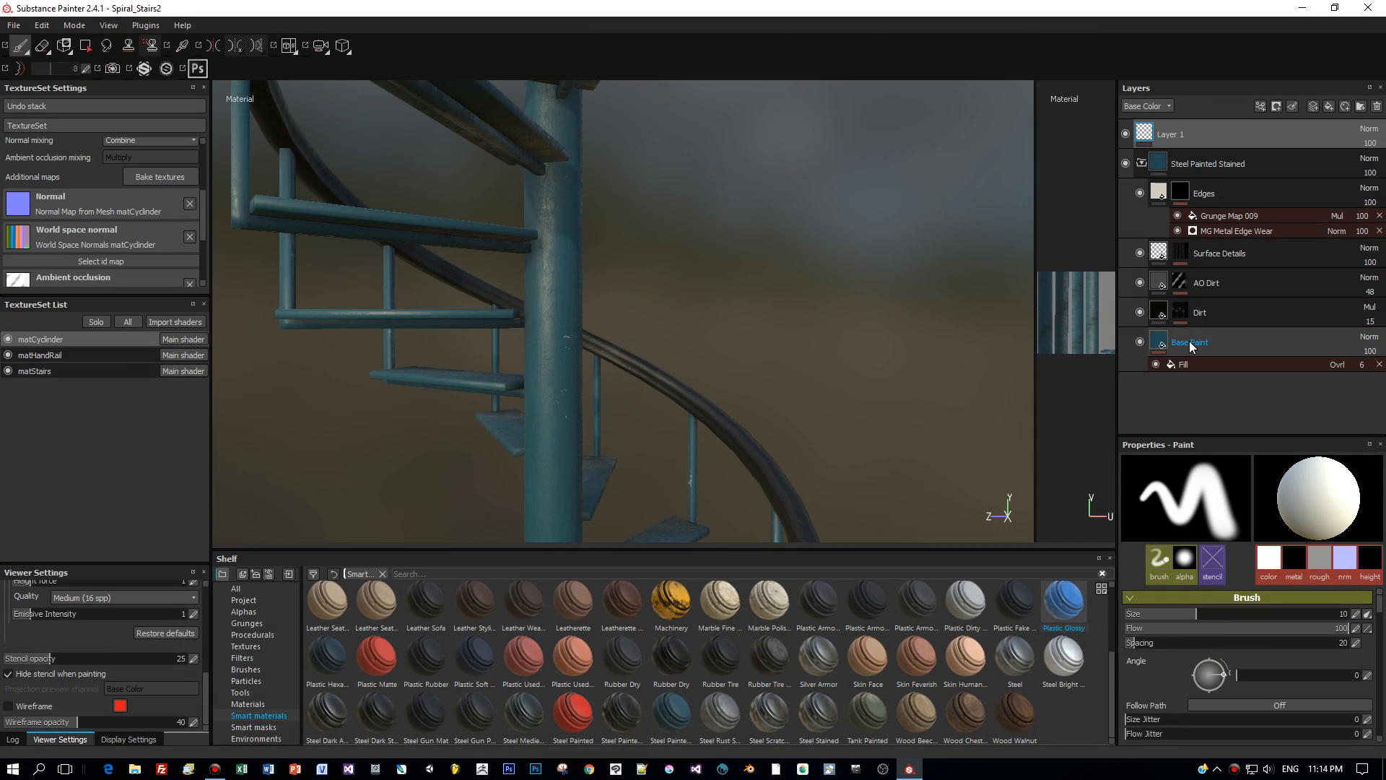
- Make the central pillar's Base Paint layer white
left_click(1190, 345)
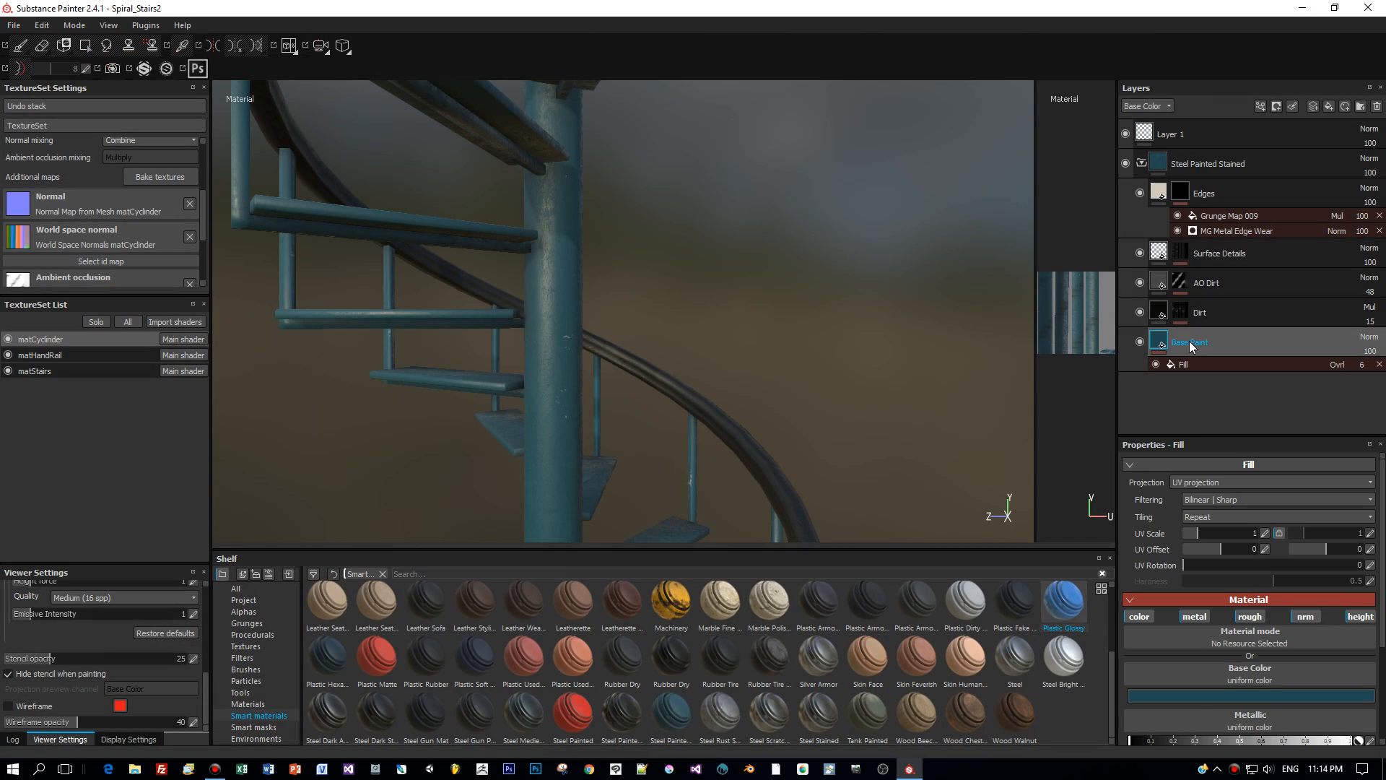
left_click(1196, 695)
left_click(1079, 604)
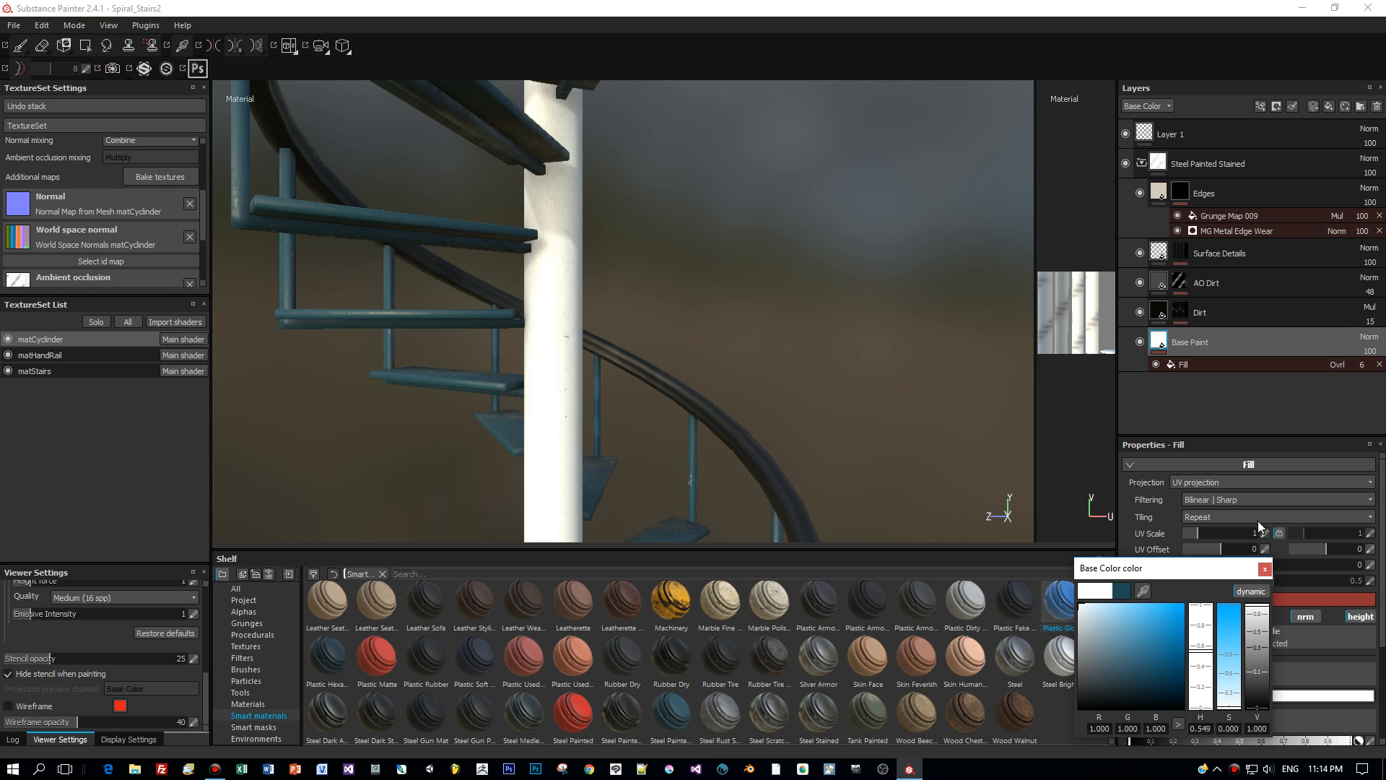
left_click(1265, 569)
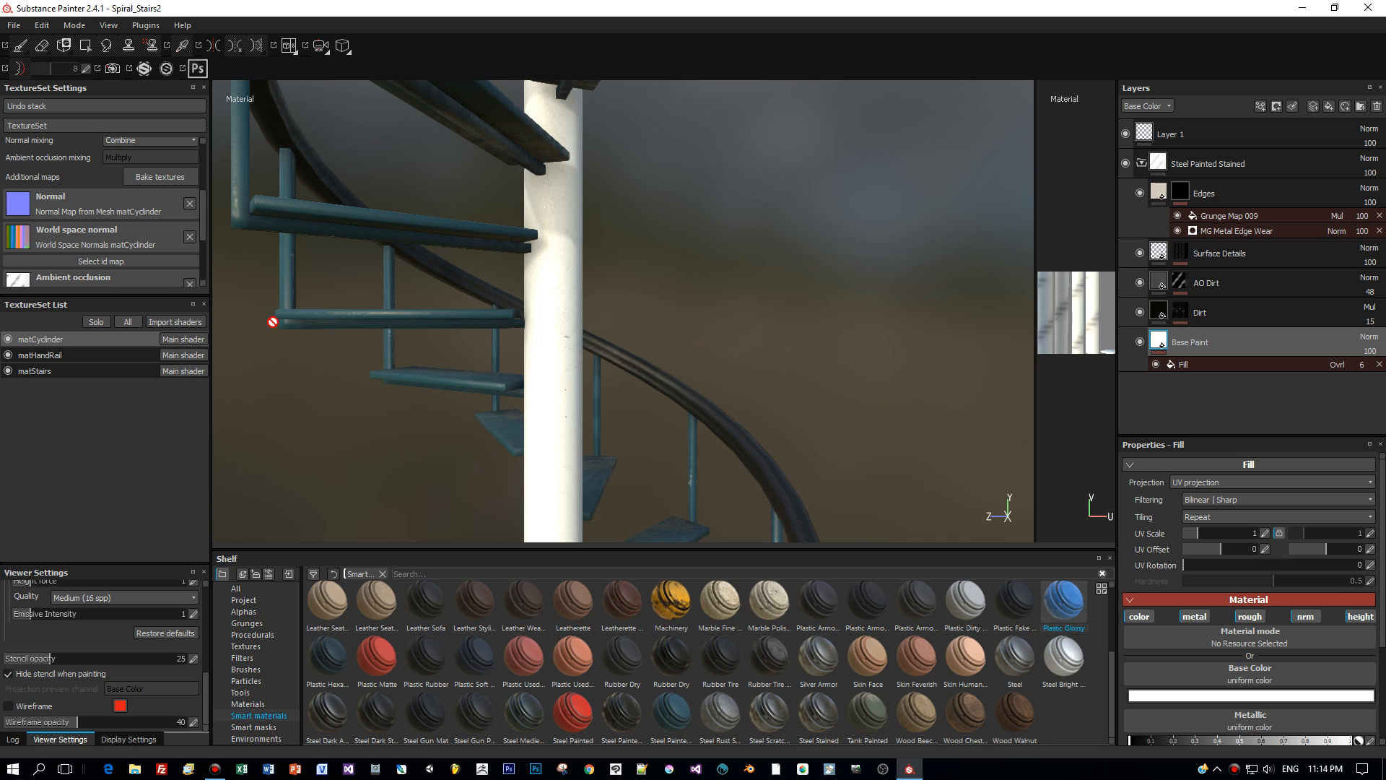
- Make the matStairs Base Paint layer white and collapse the Steel Painted Stained group
left_click(53, 357)
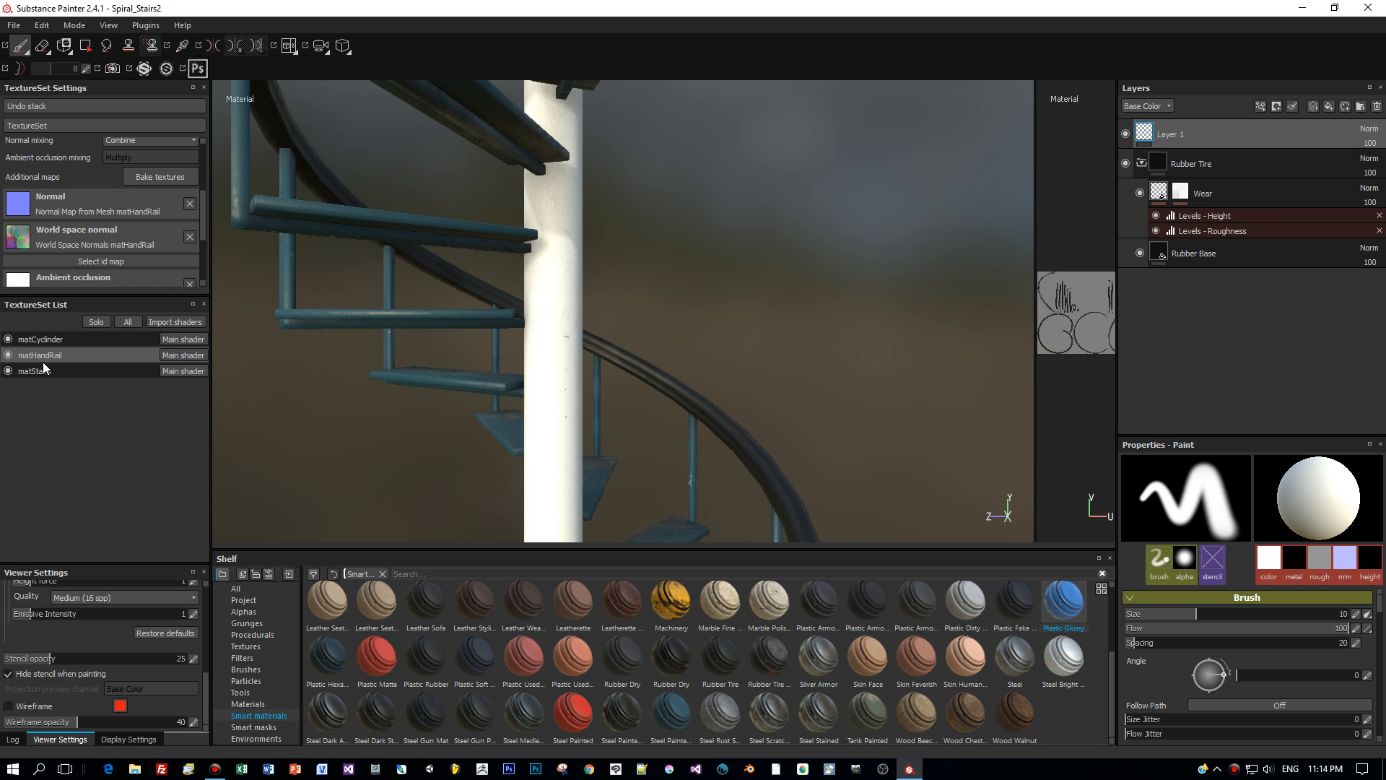
left_click(101, 370)
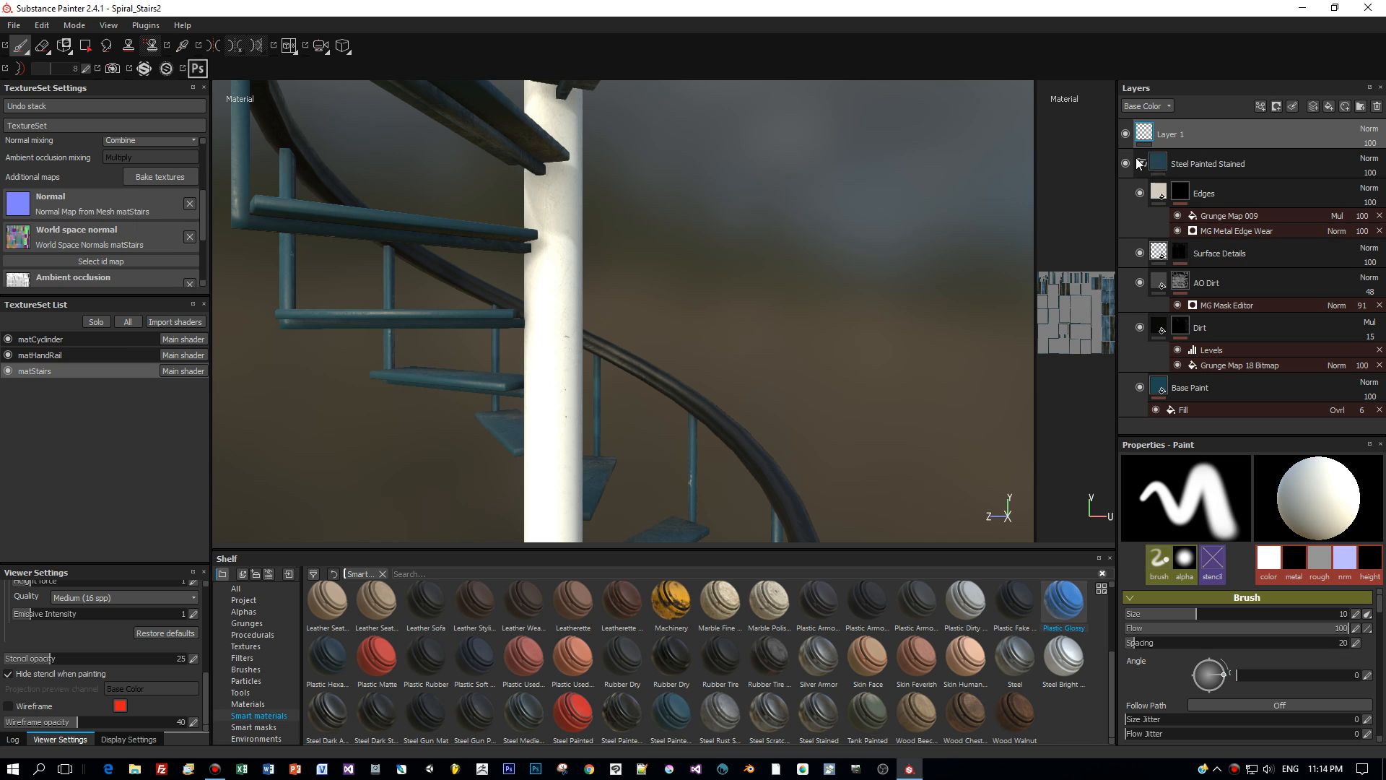
left_click(1208, 386)
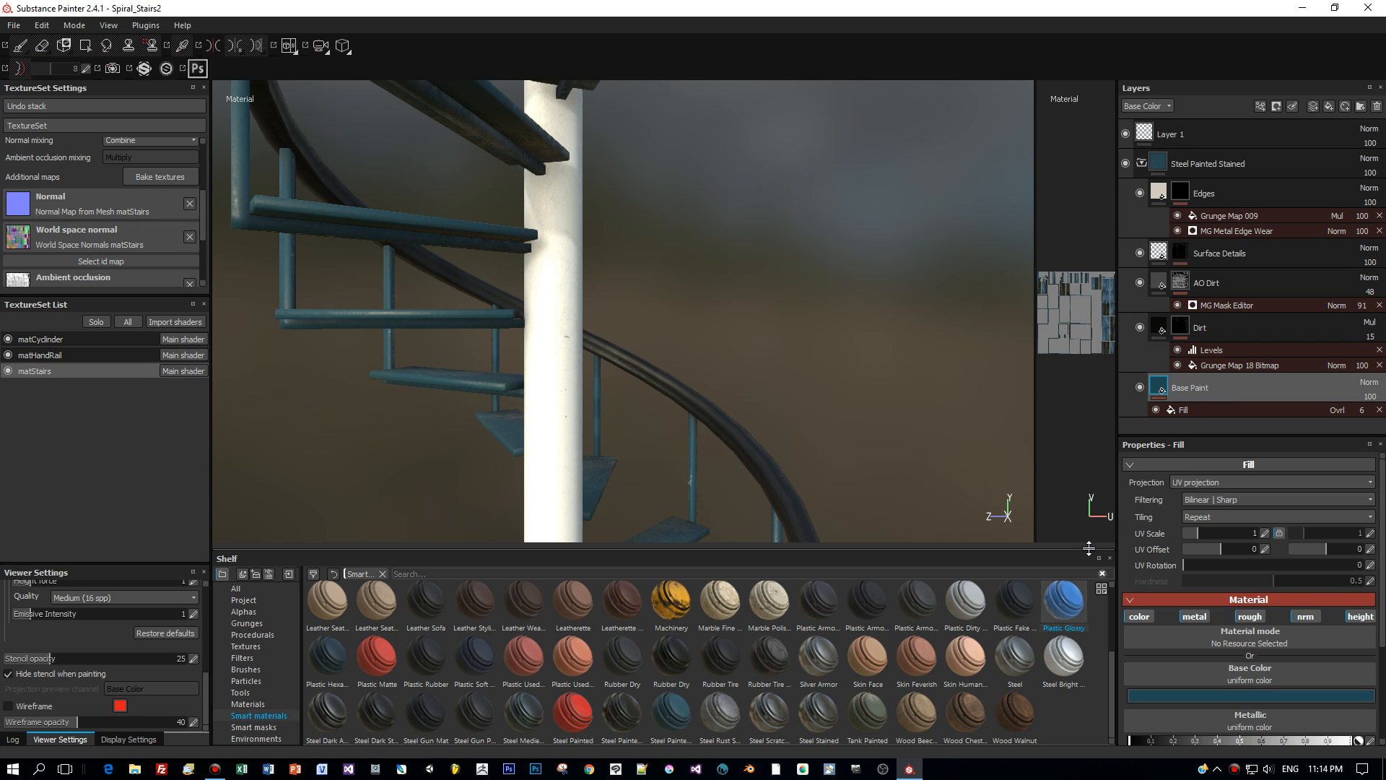
left_click(1162, 696)
left_click_drag(1061, 621, 1028, 601)
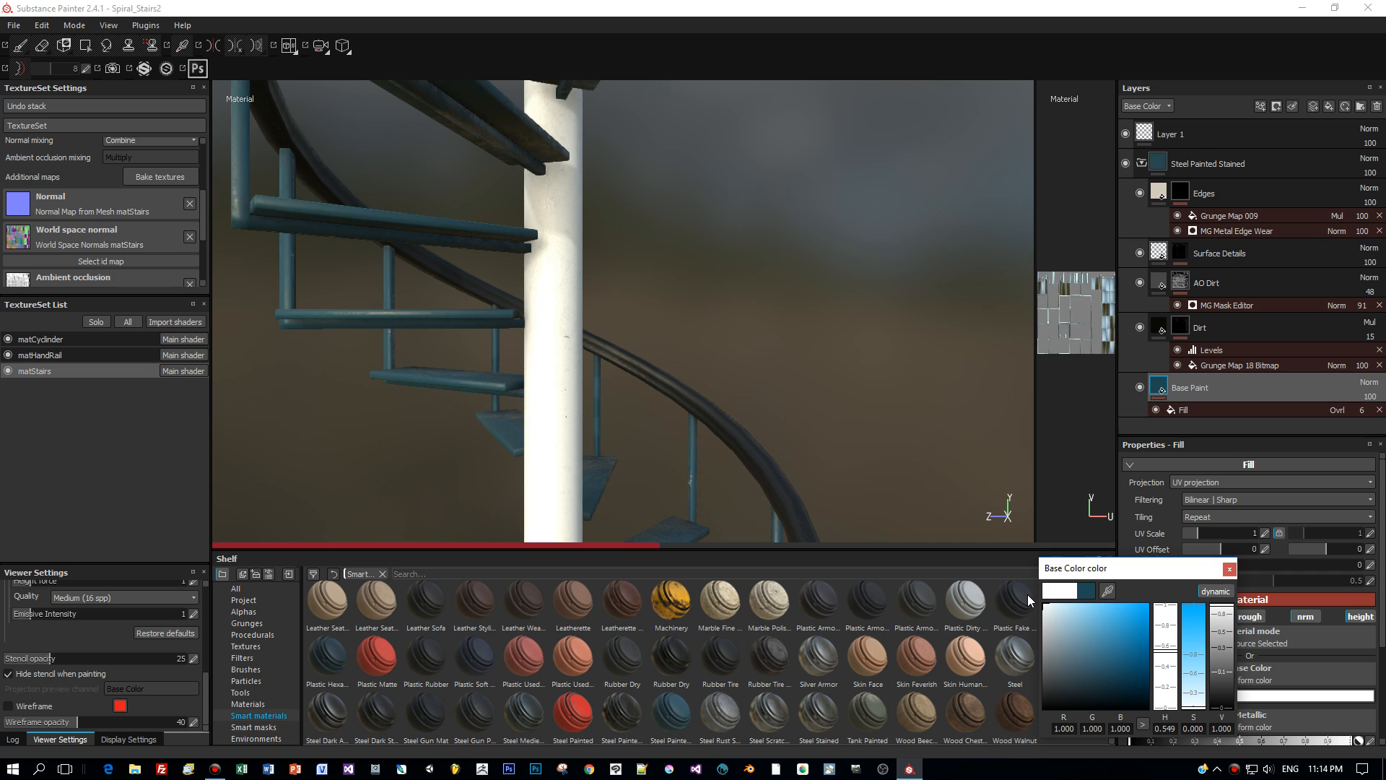
left_click(1229, 569)
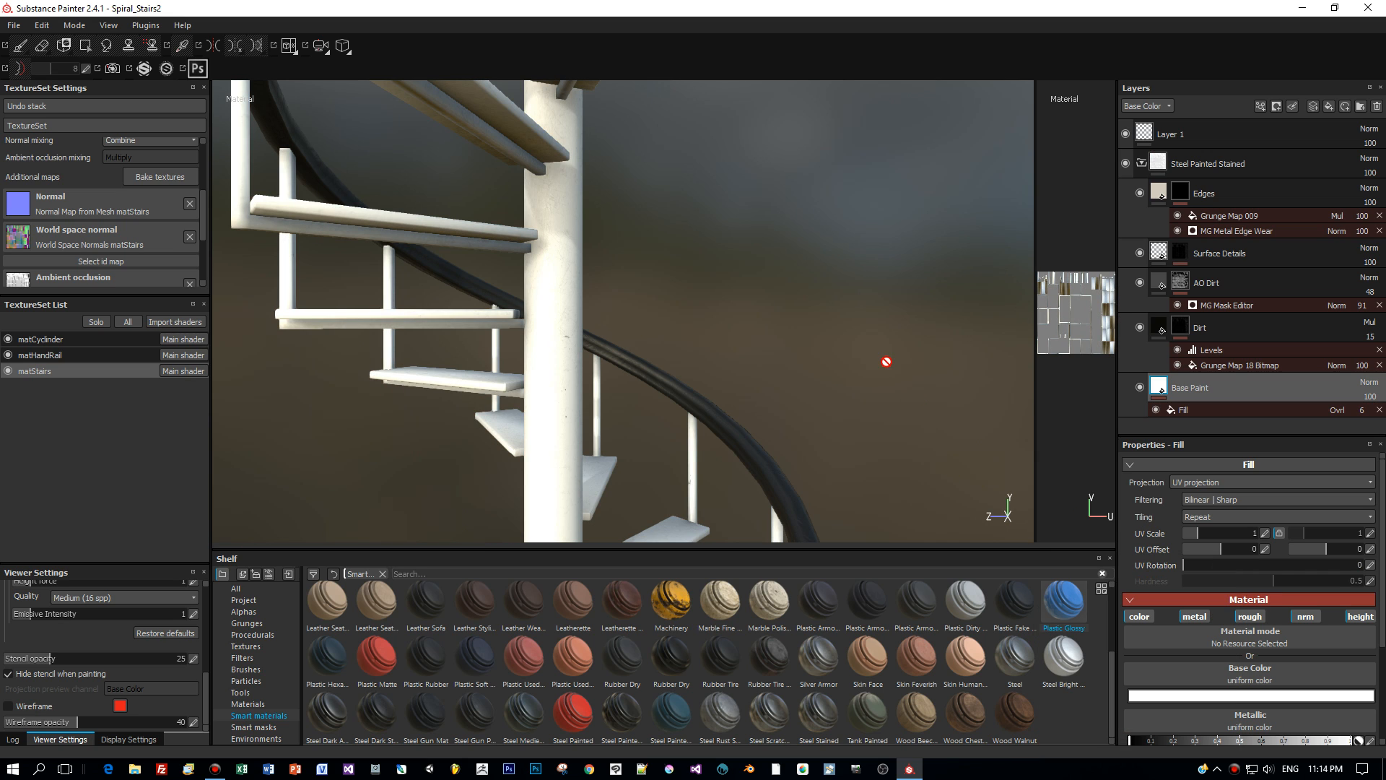
left_click(1141, 164)
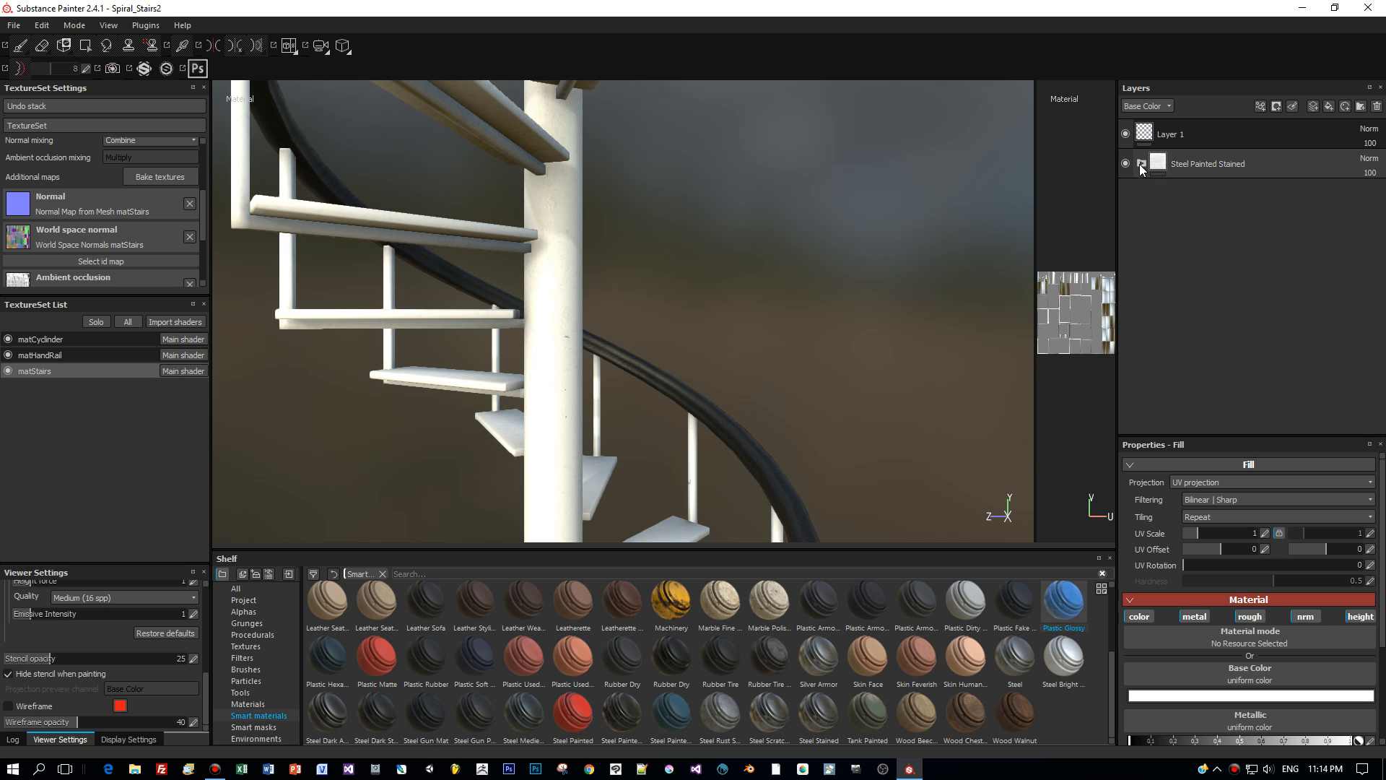
- Add the Wood american cherry material above the Steel Painted Stained group on the stairs
left_click(1262, 169)
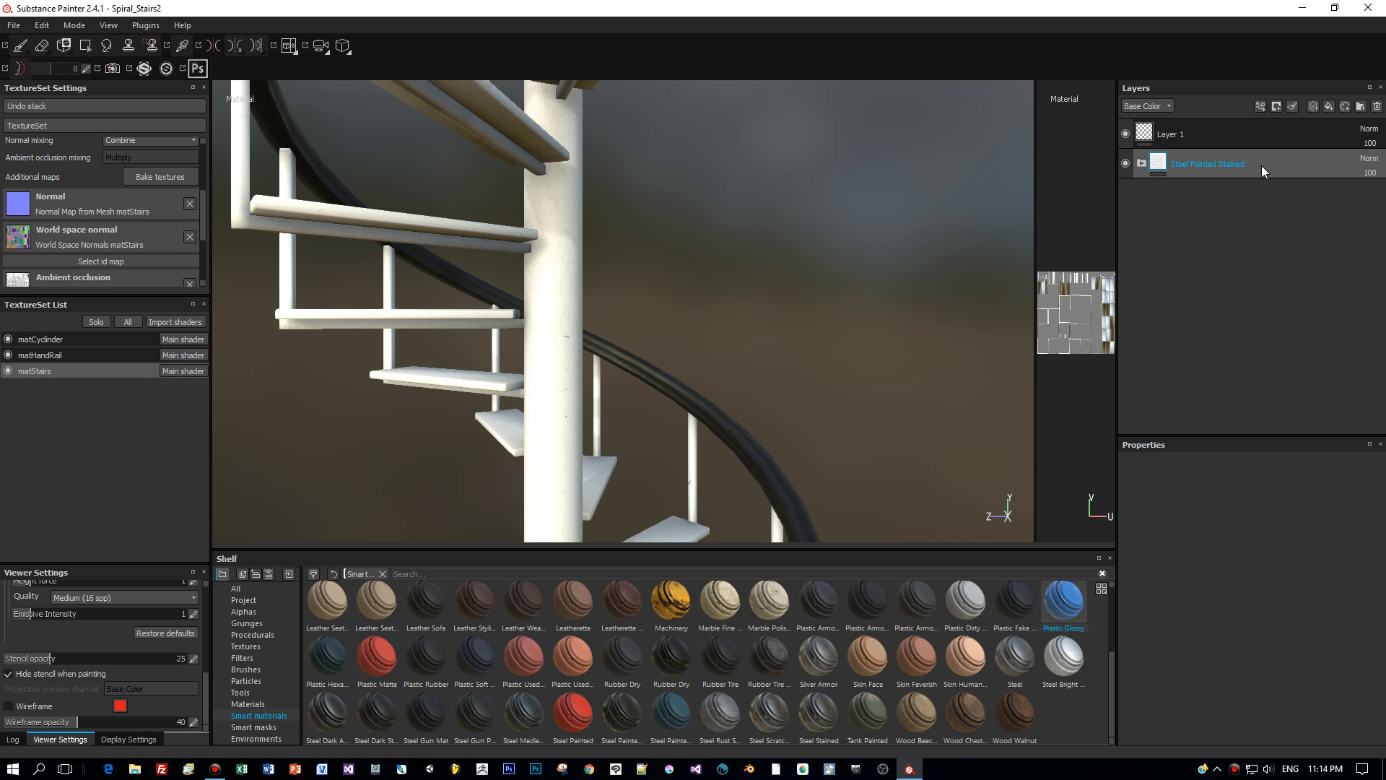
left_click(251, 705)
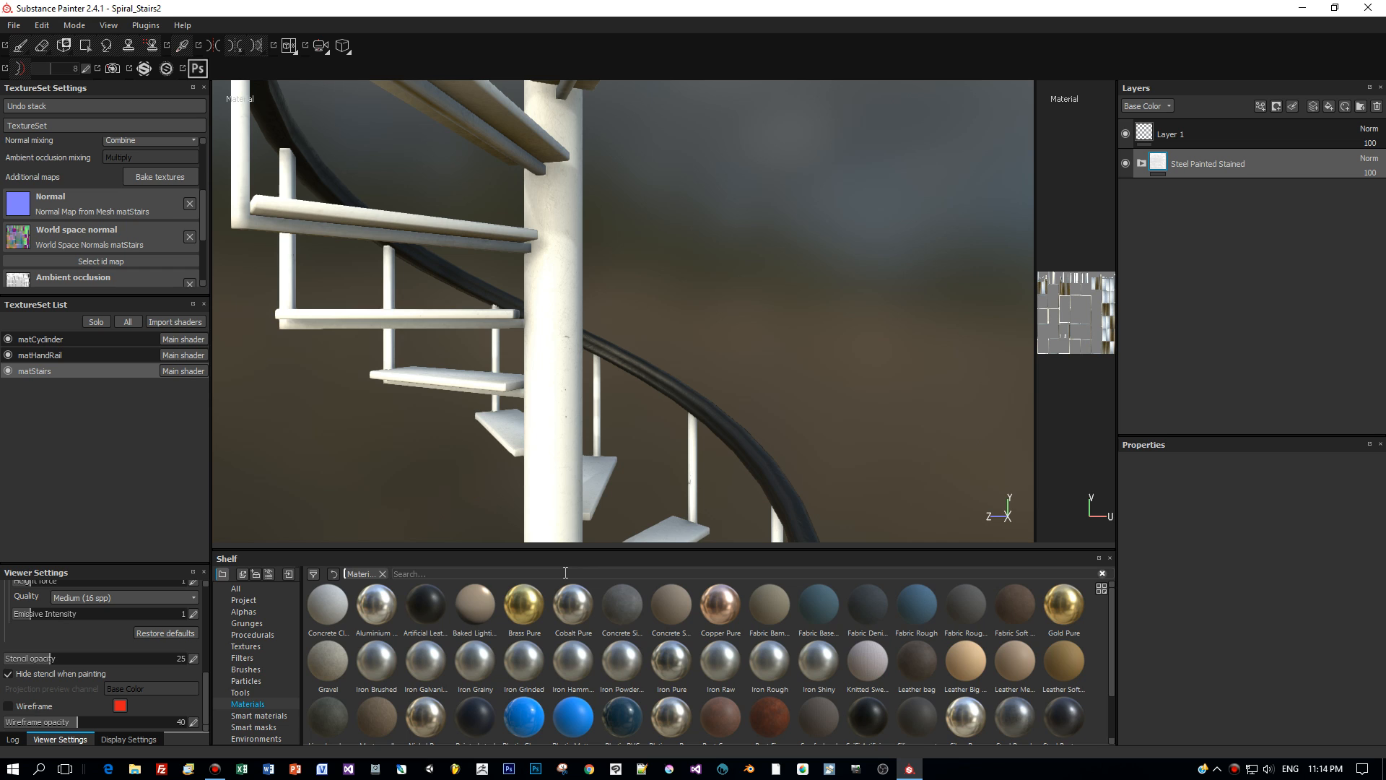
type("wood")
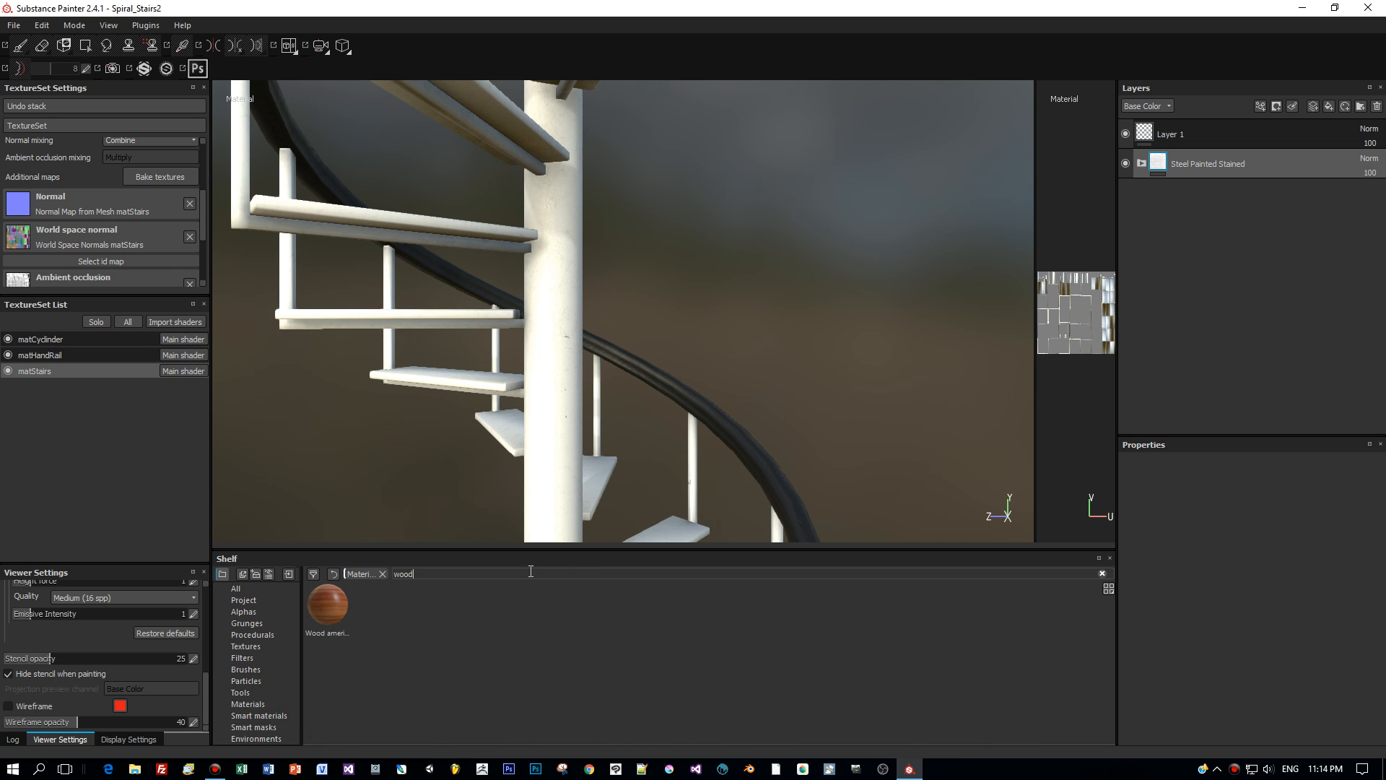
left_click_drag(333, 613, 1256, 144)
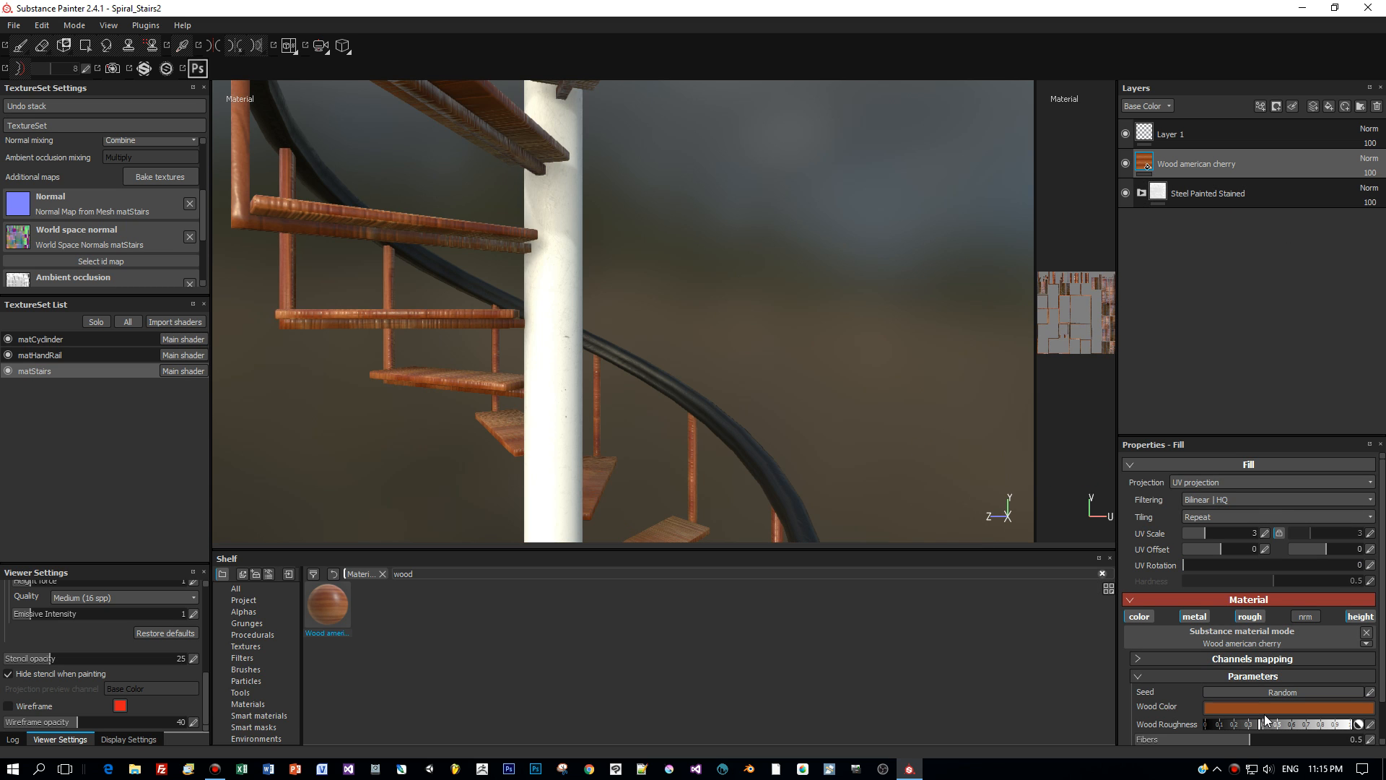
- Rotate the wood fill's UV by 90 to turn the grain
scroll(1267, 720, "down", 1)
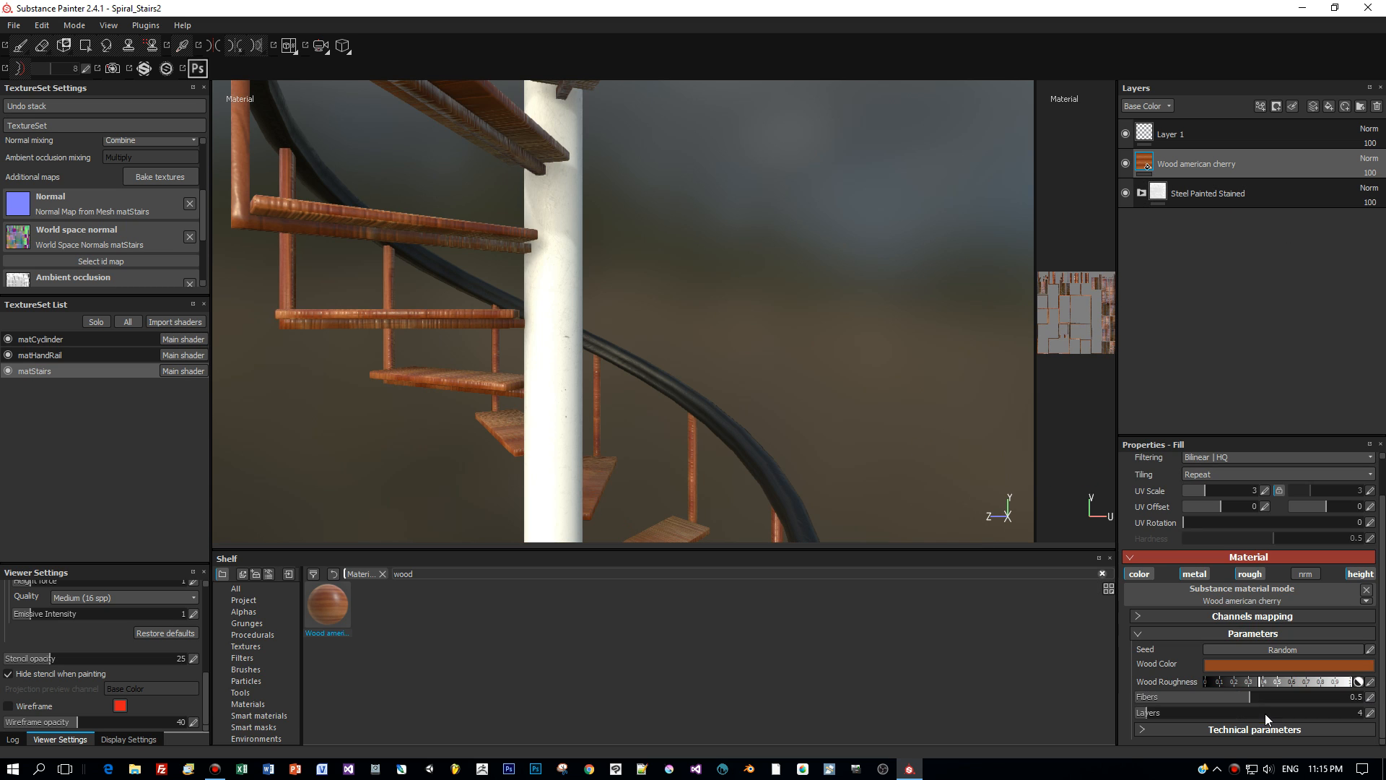
left_click(1365, 522)
type("90")
key("Return")
left_click_drag(950, 347, 855, 406, "alt")
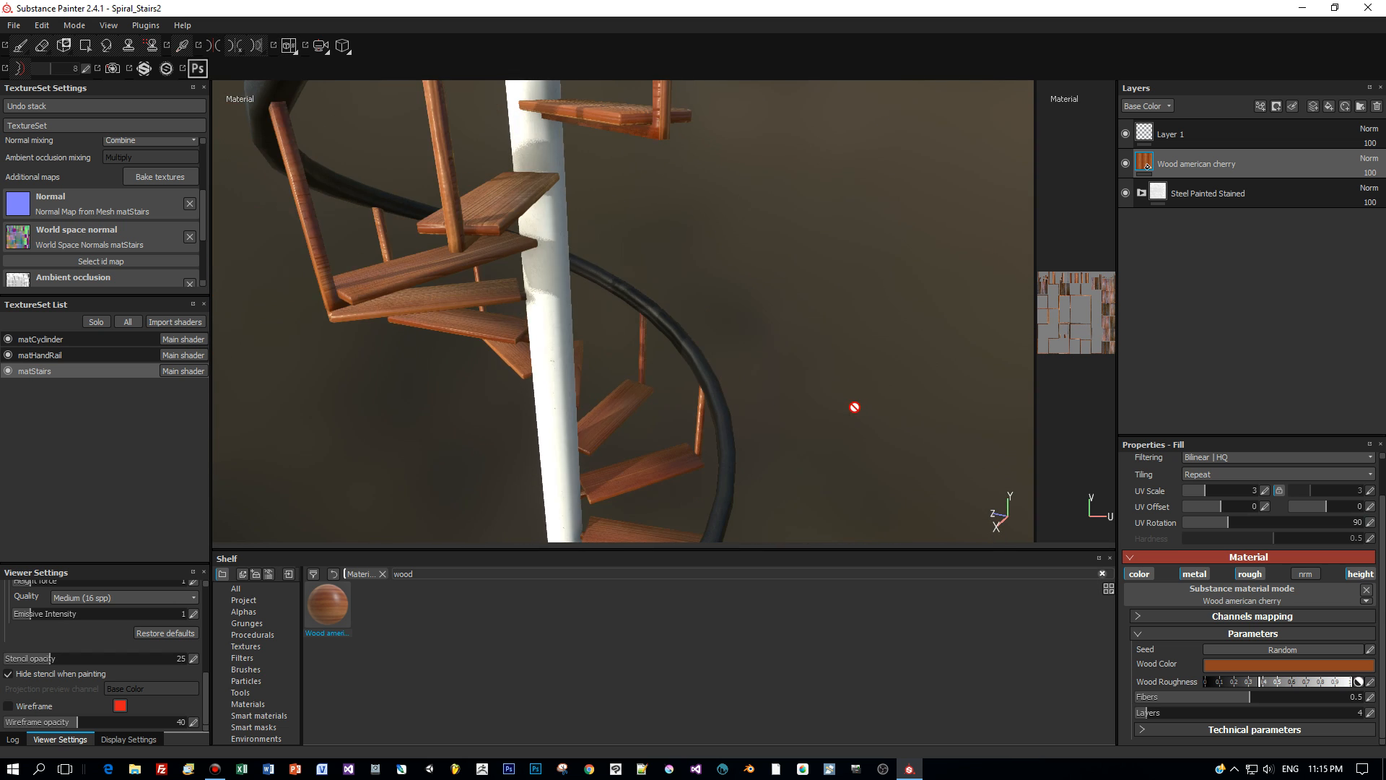
right_click(1242, 172)
- Add a black mask to the wood layer and polygon-fill the first four treads in mesh mode
left_click(1258, 192)
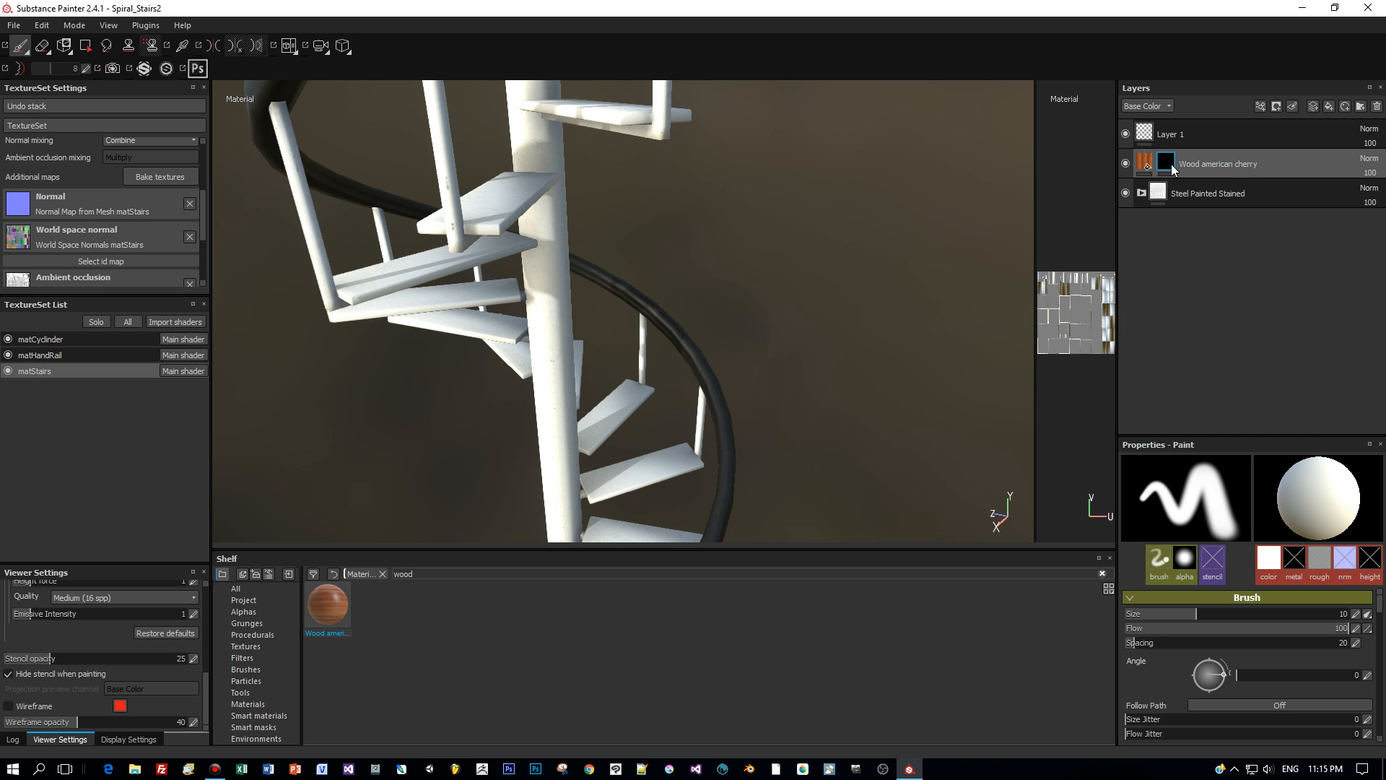
left_click(85, 46)
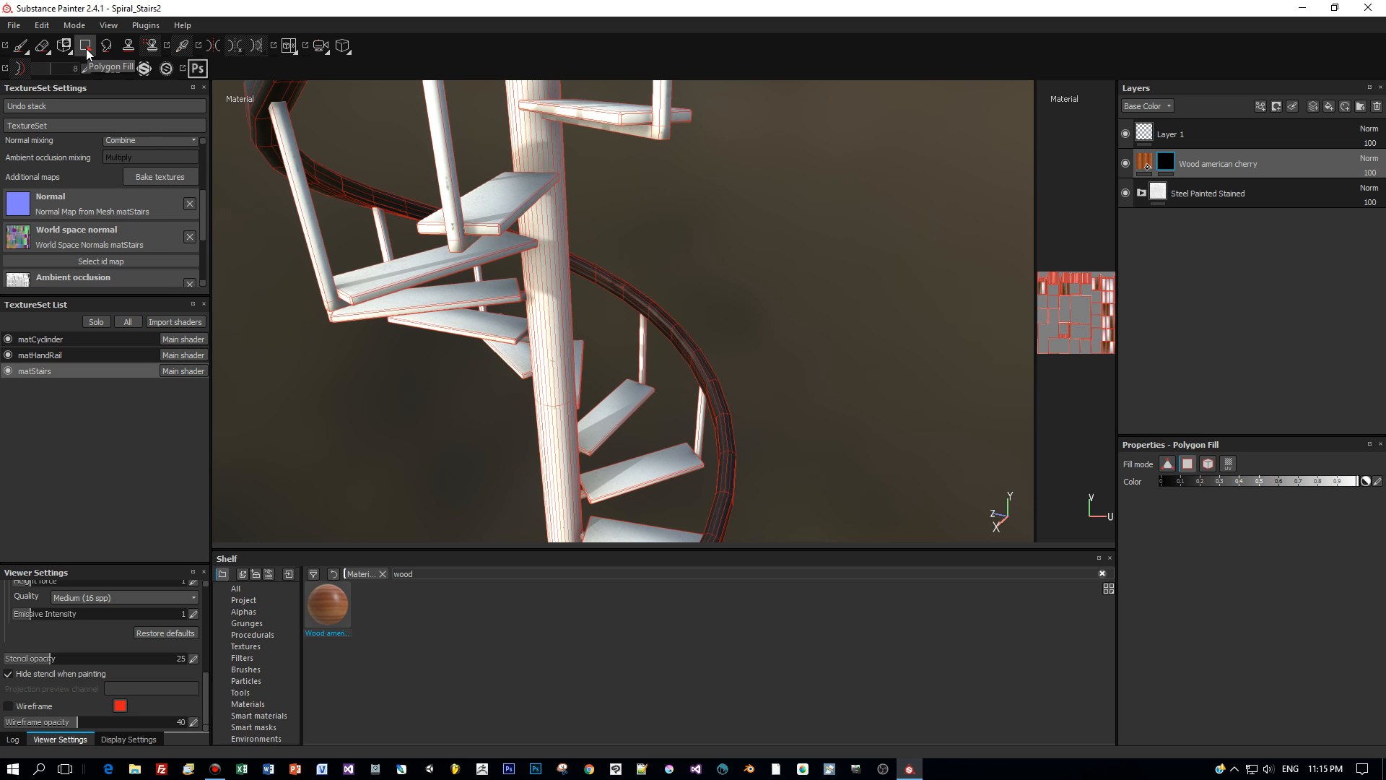
left_click(1208, 464)
left_click(626, 475)
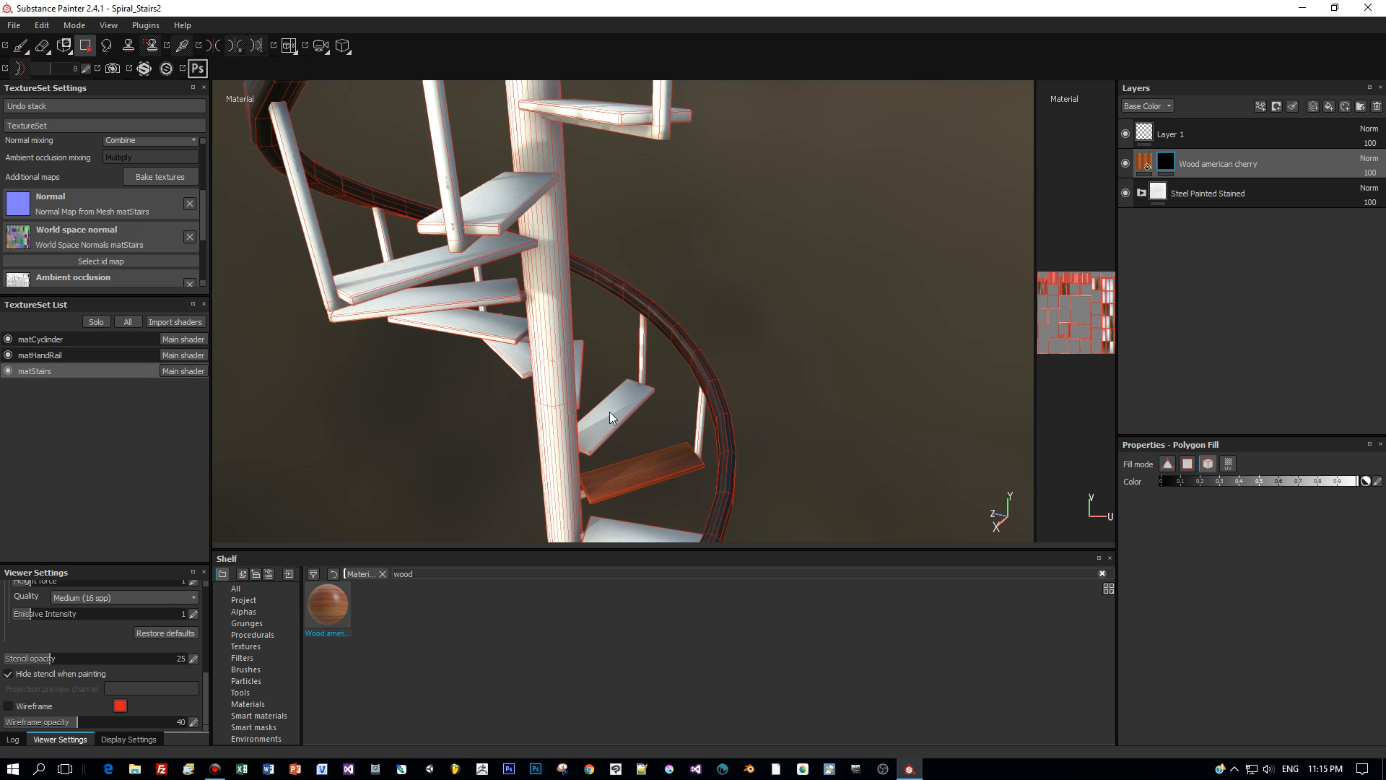
left_click_drag(651, 508, 679, 453, "alt")
left_click(597, 485)
left_click(622, 470)
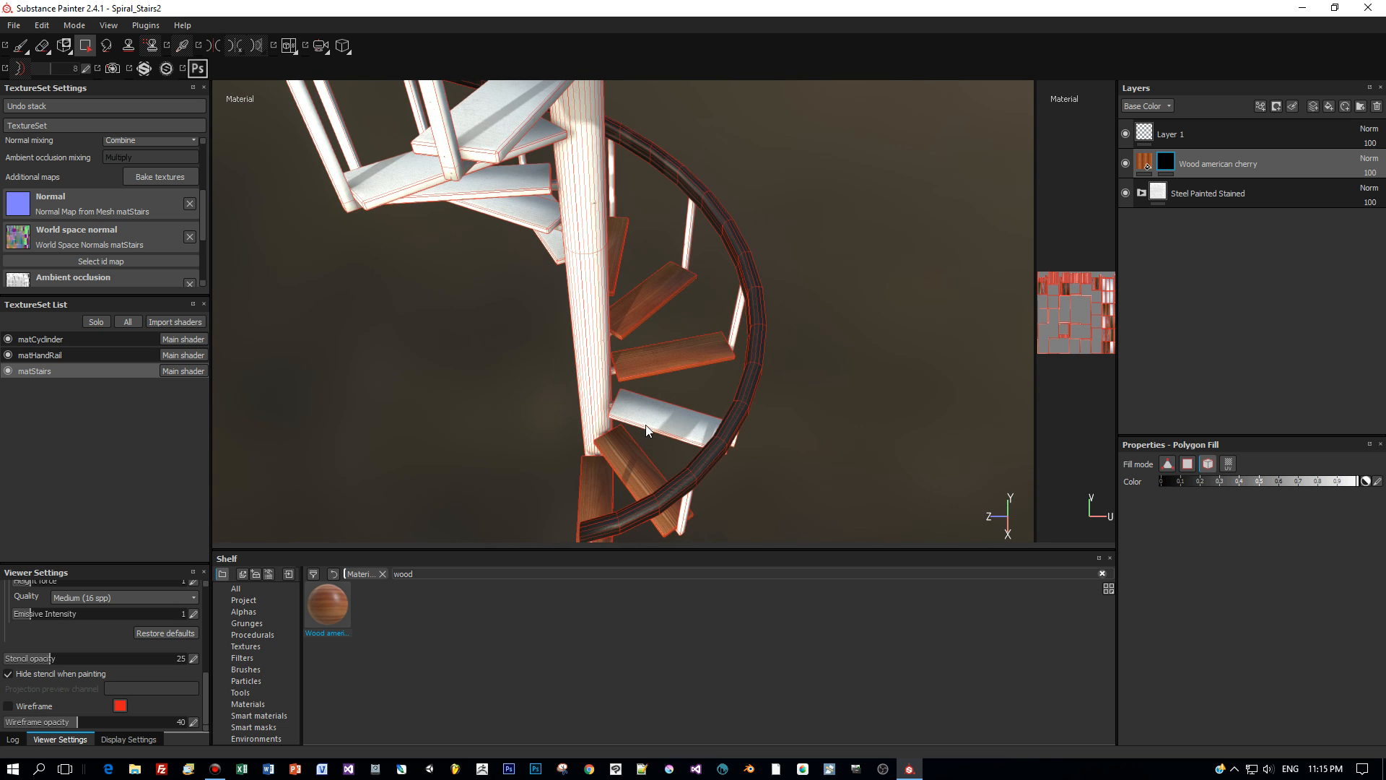
left_click(650, 430)
- Reveal cherry wood on the remaining six stair treads, ending on a side view
left_click_drag(846, 340, 419, 364, "alt")
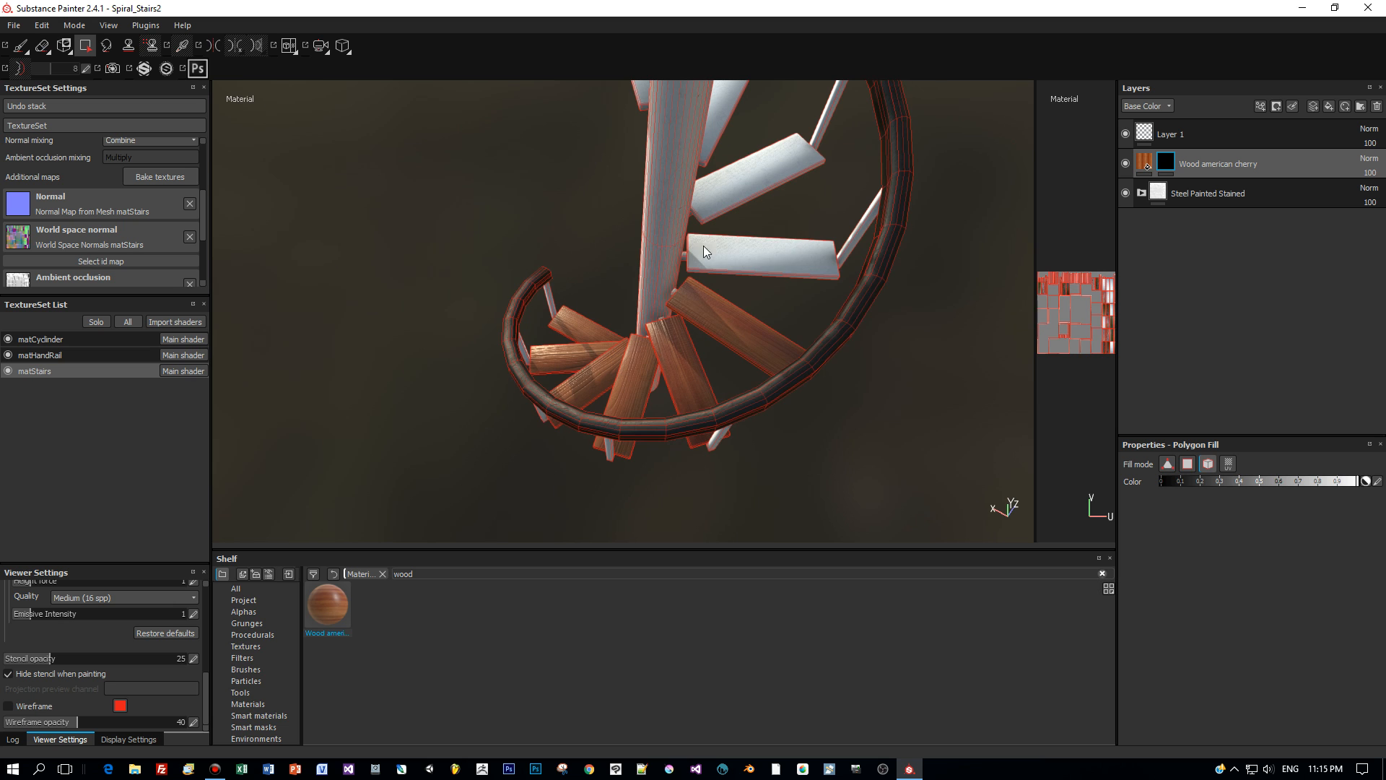
left_click_drag(959, 257, 452, 238, "alt")
left_click(440, 262)
left_click(390, 191)
left_click_drag(415, 197, 453, 306, "alt")
left_click(522, 278)
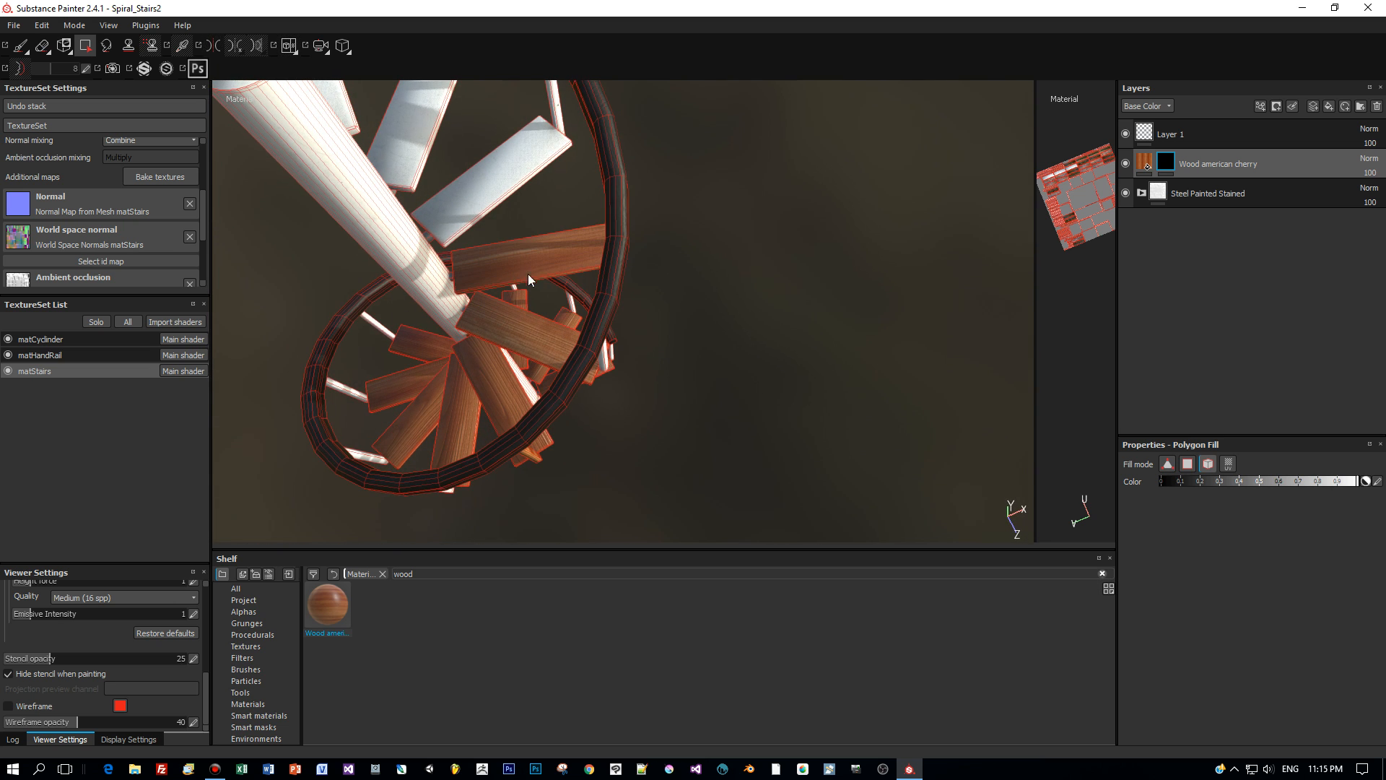
left_click(489, 182)
left_click(410, 136)
middle_click_drag(496, 183, 595, 365, "alt")
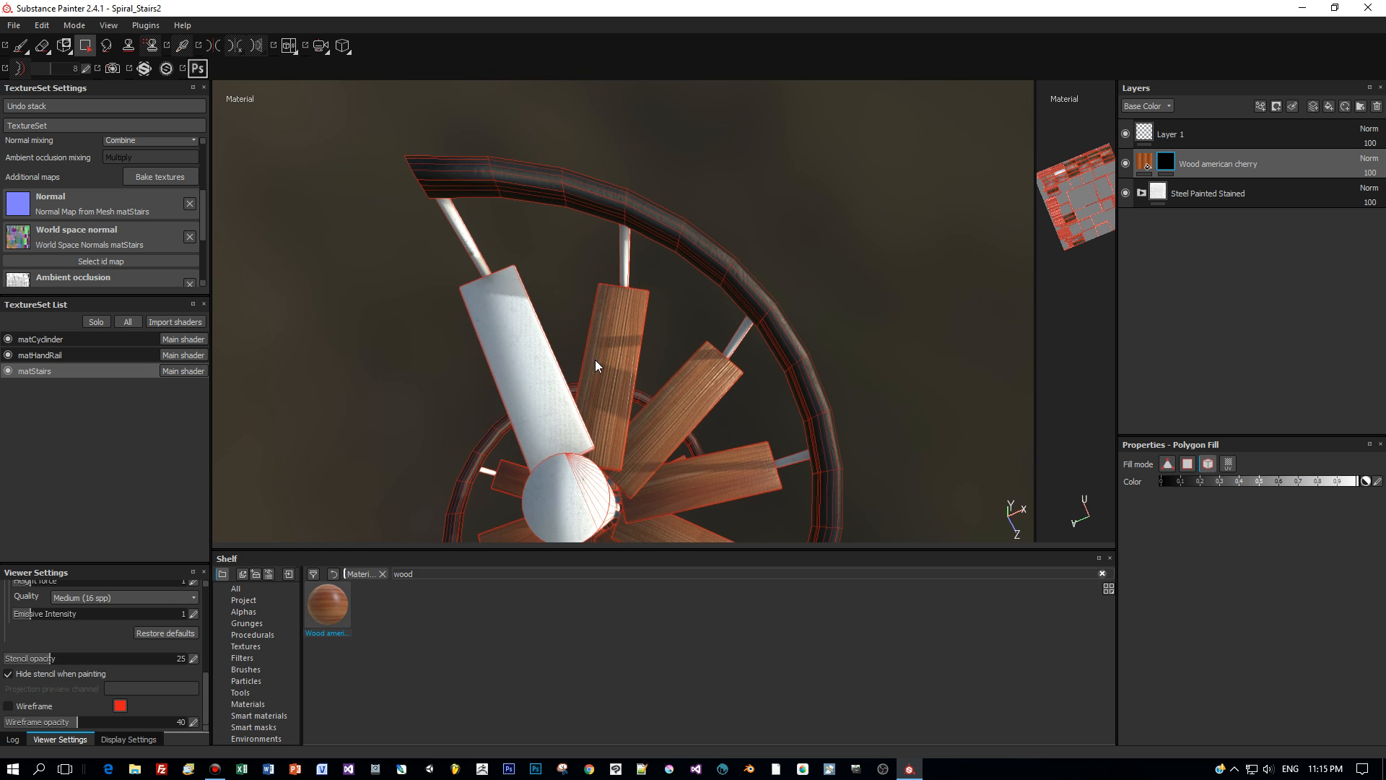
left_click(513, 355)
left_click_drag(647, 420, 674, 360, "alt")
middle_click_drag(652, 389, 643, 209, "alt")
left_click_drag(613, 368, 783, 315, "alt")
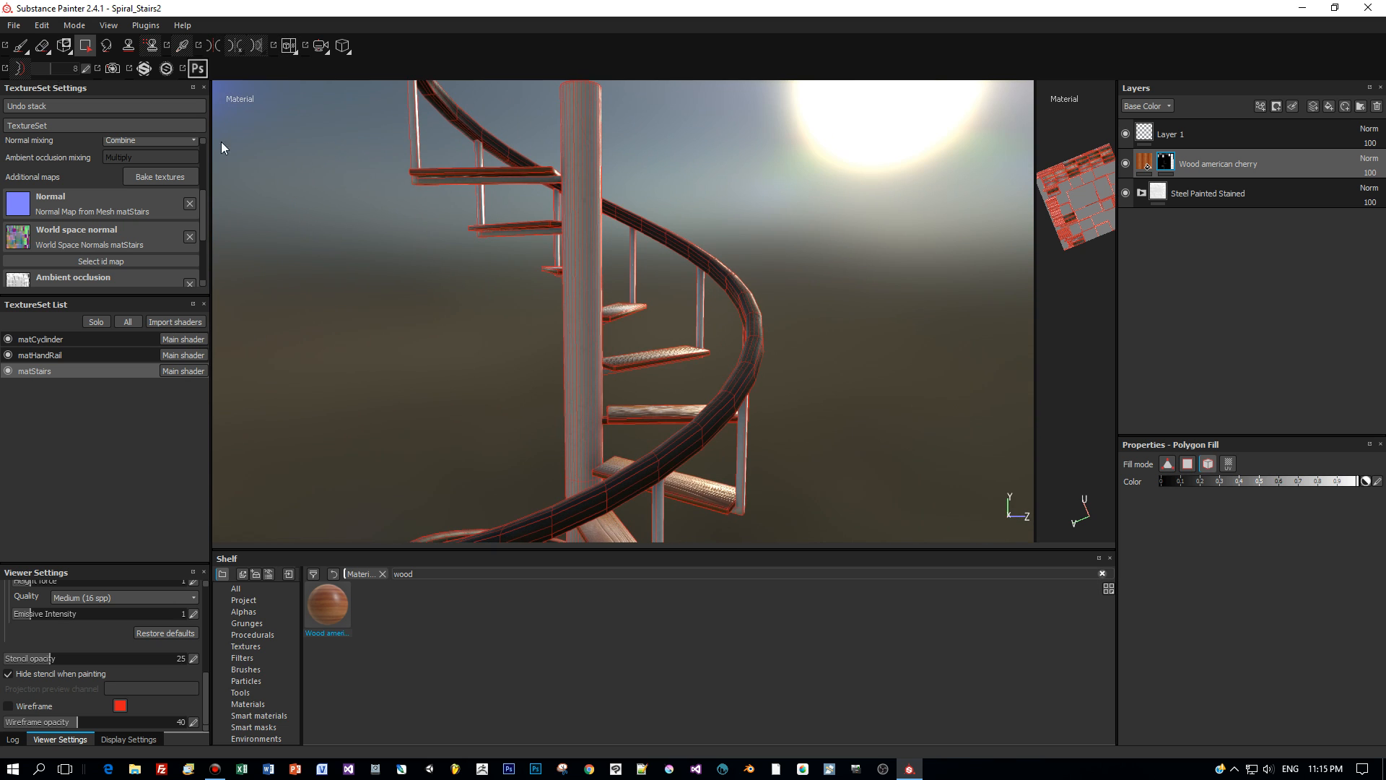
- Add a Plastic Glossy Pure fill layer to the matHandRail texture set
left_click(22, 50)
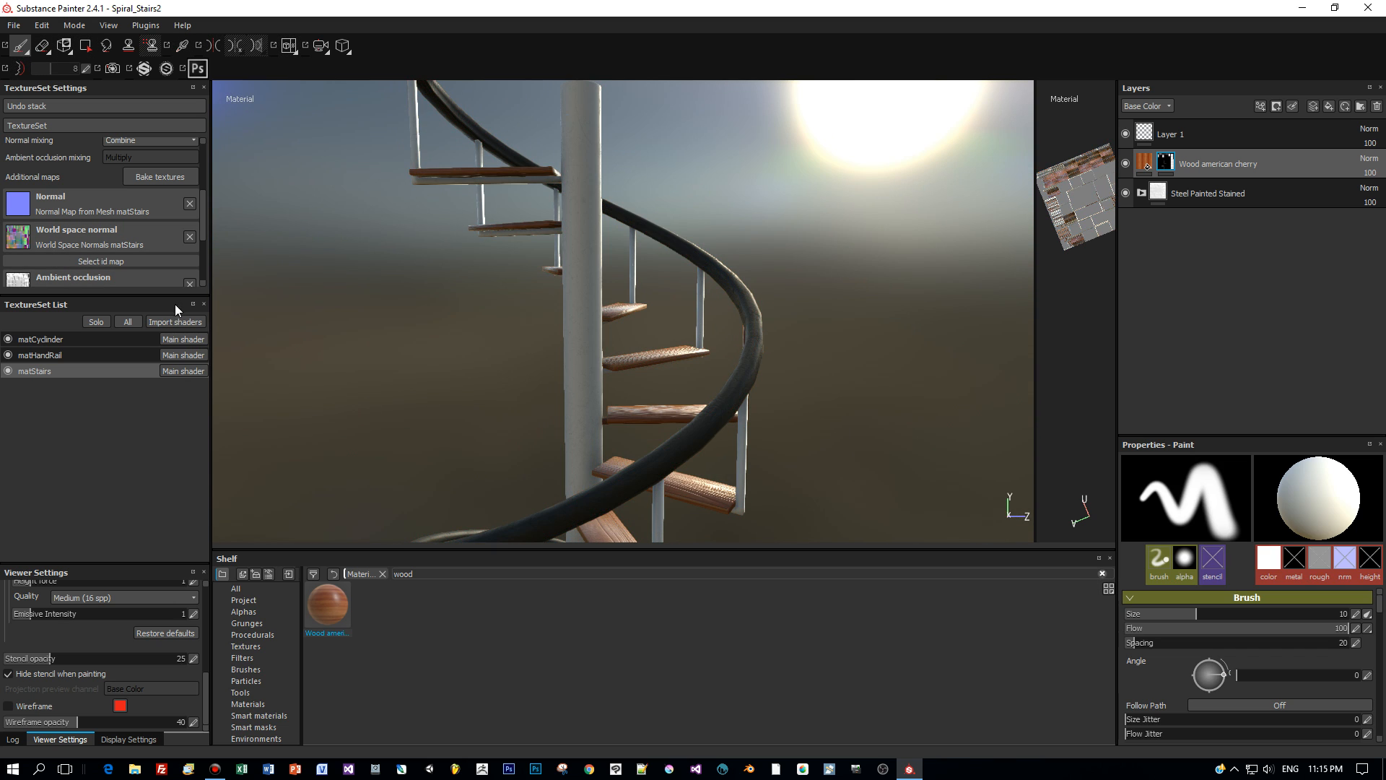
left_click(66, 354)
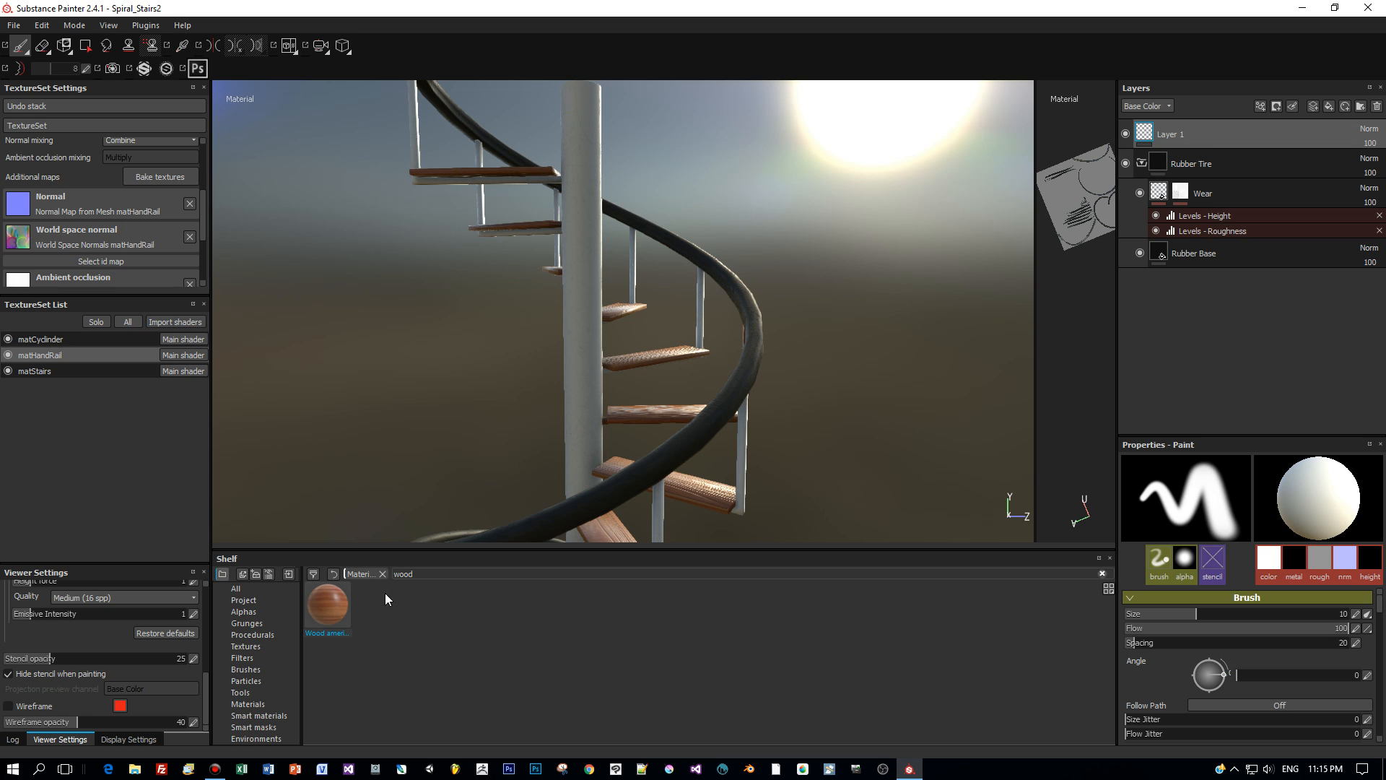
left_click(381, 573)
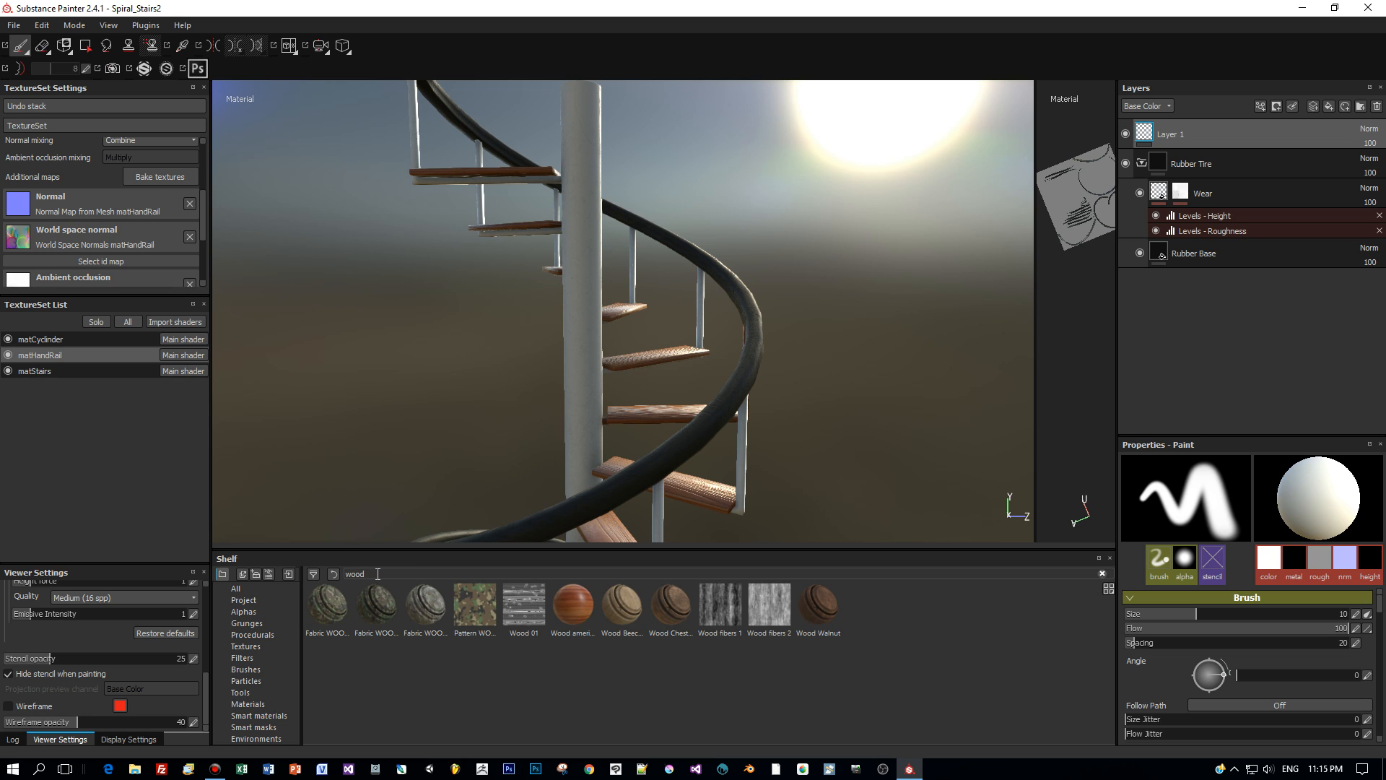
left_click(247, 703)
scroll(777, 659, "down", 1)
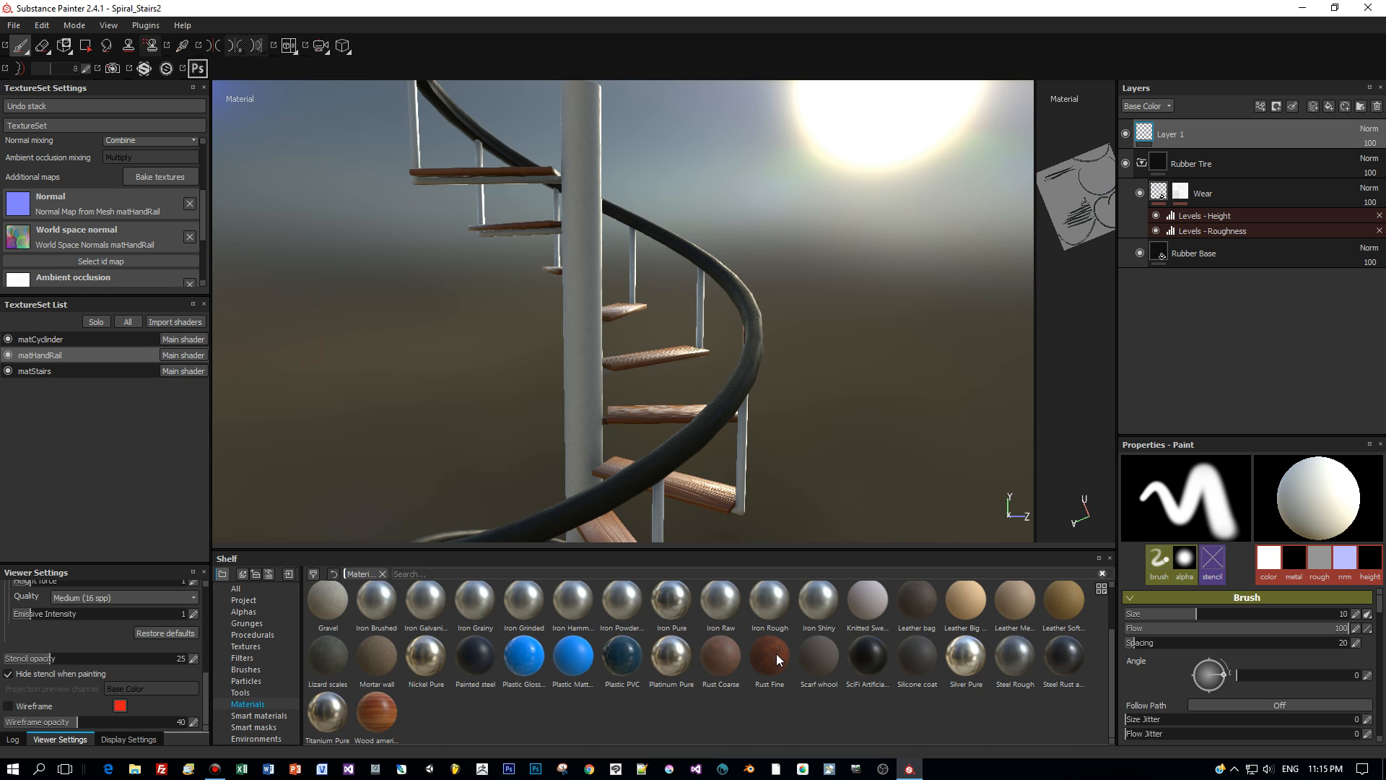
left_click(534, 661)
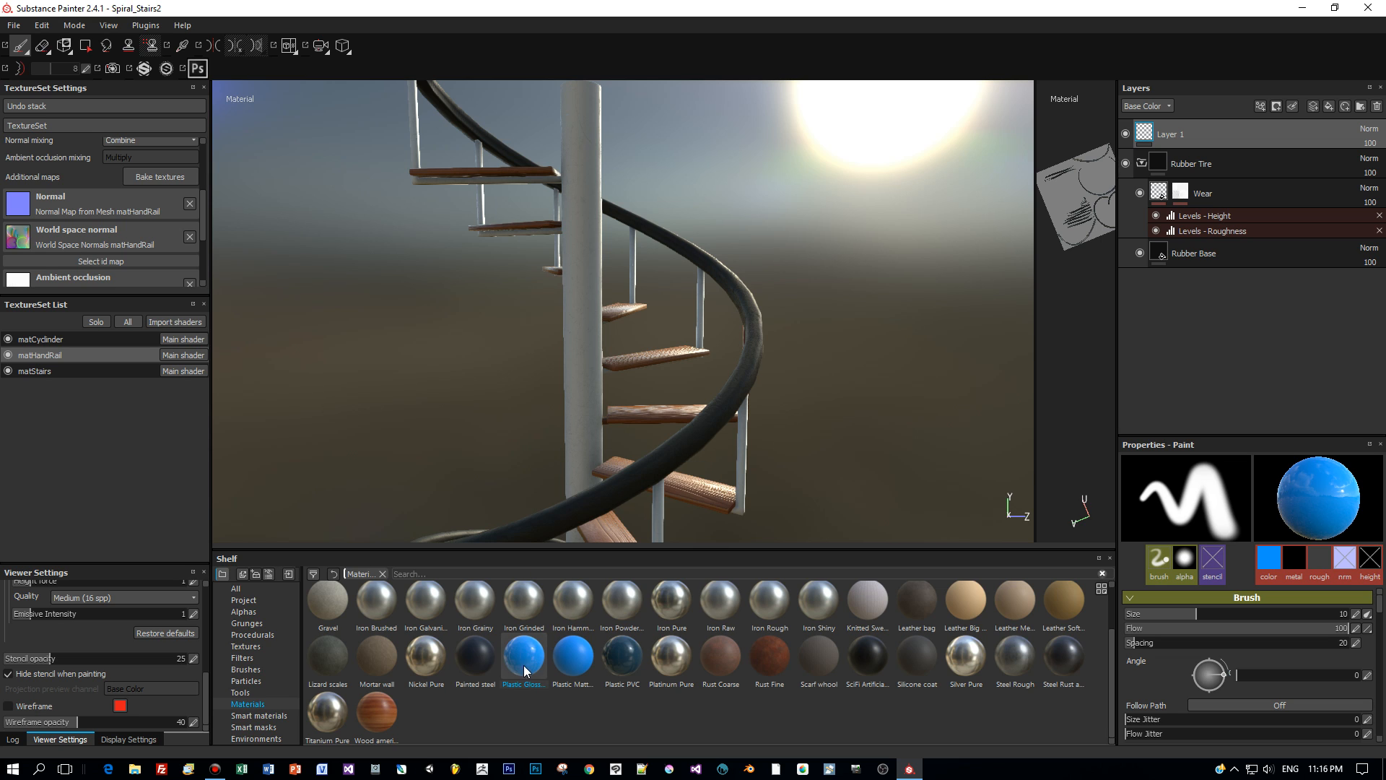
left_click_drag(521, 670, 1241, 175)
- Delete the Rubber Tire folder and set the plastic's base colour to near-black
left_click(1244, 194)
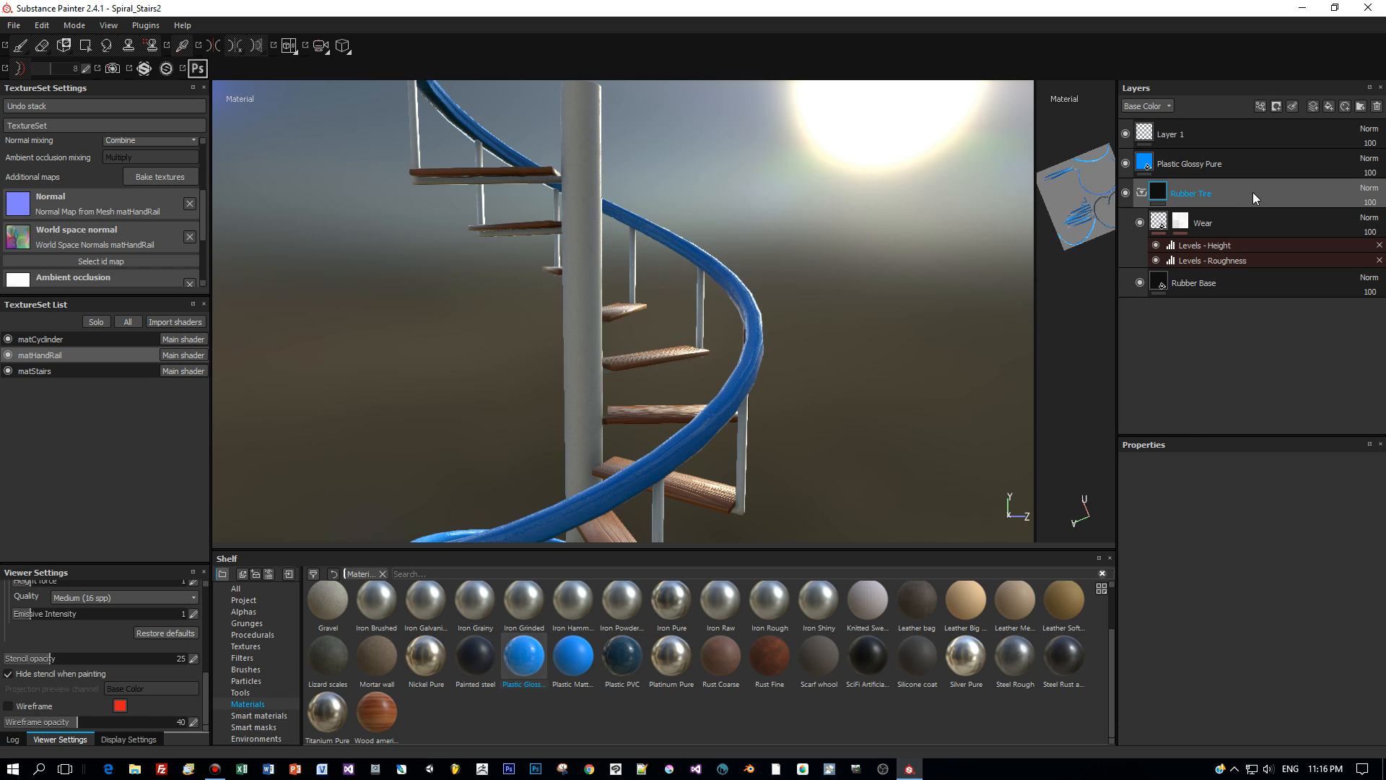
key("Delete")
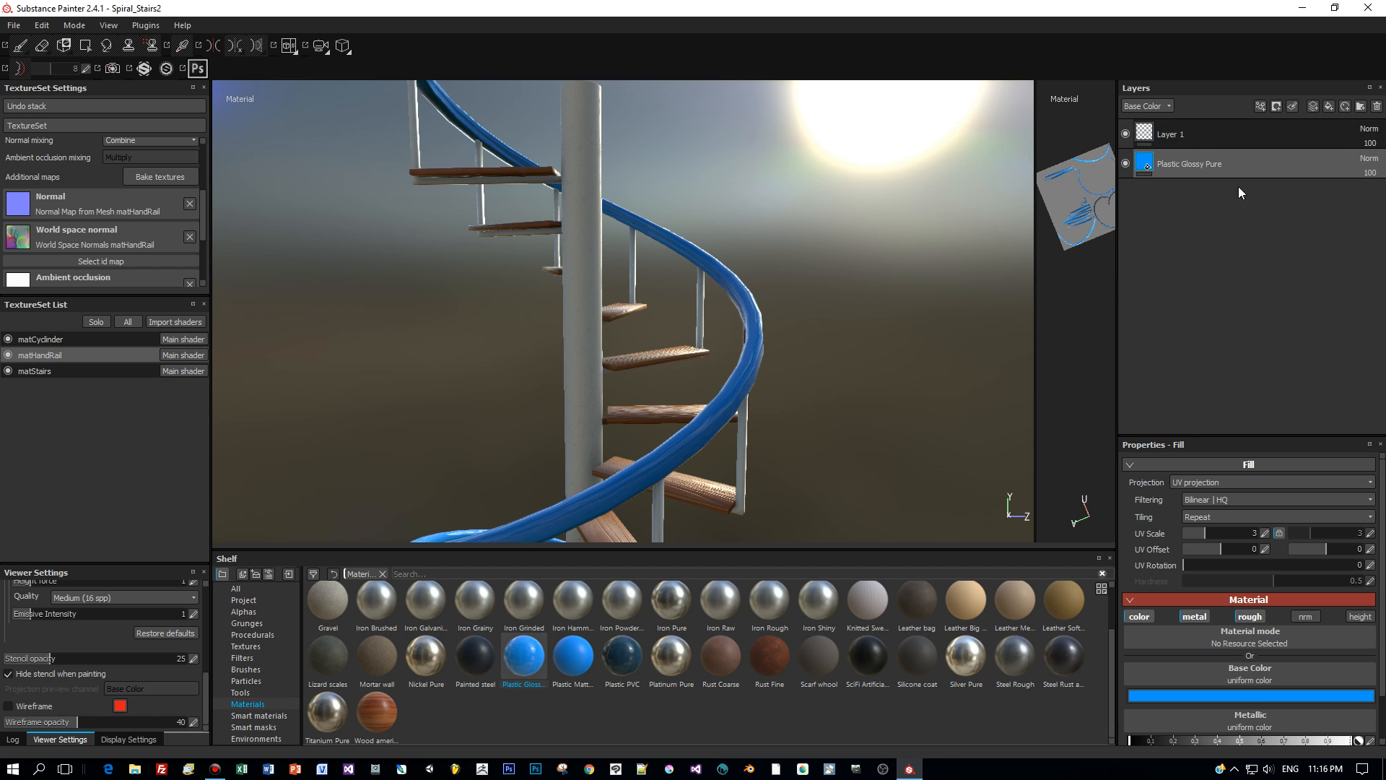
left_click(1224, 697)
left_click_drag(1145, 634, 1112, 684)
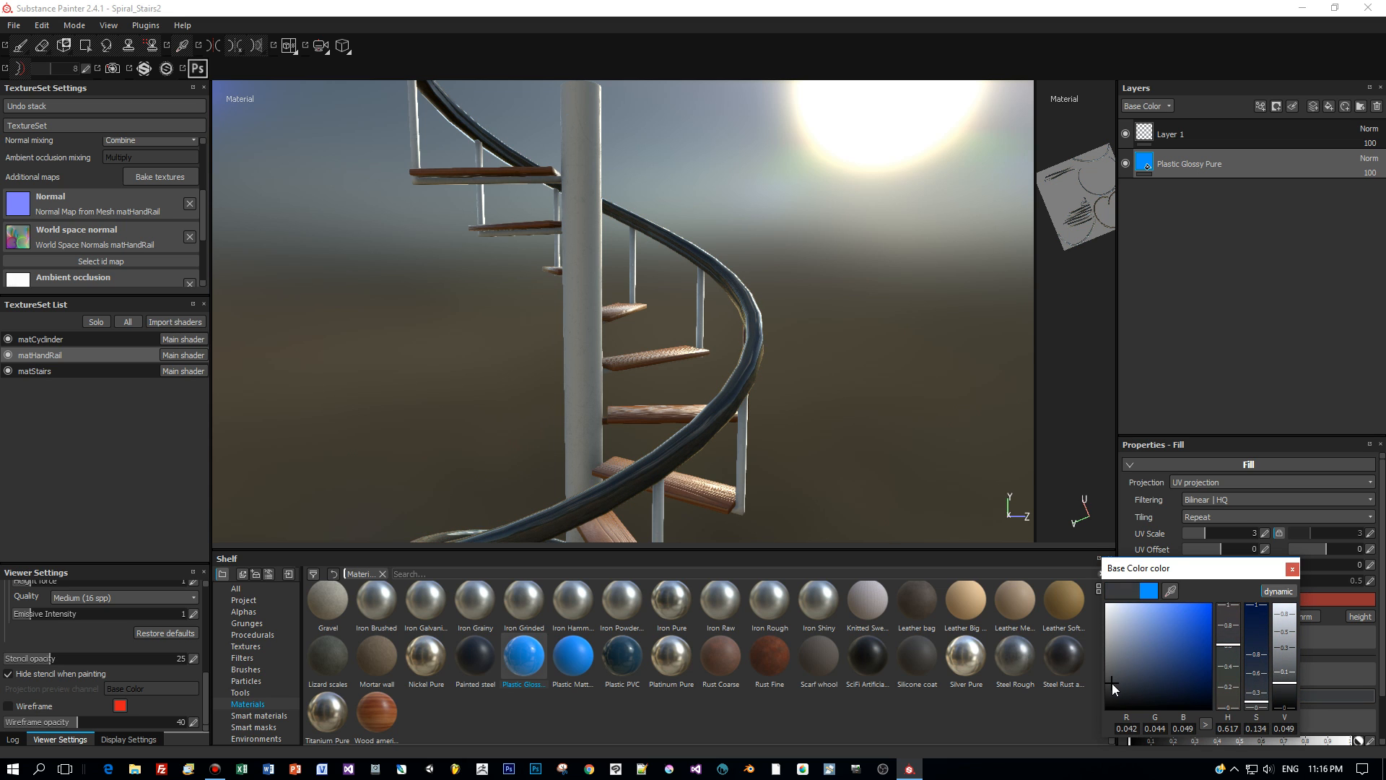
left_click_drag(851, 375, 982, 395, "alt")
scroll(943, 430, "down", 1)
scroll(943, 431, "up", 3)
scroll(946, 429, "up", 2)
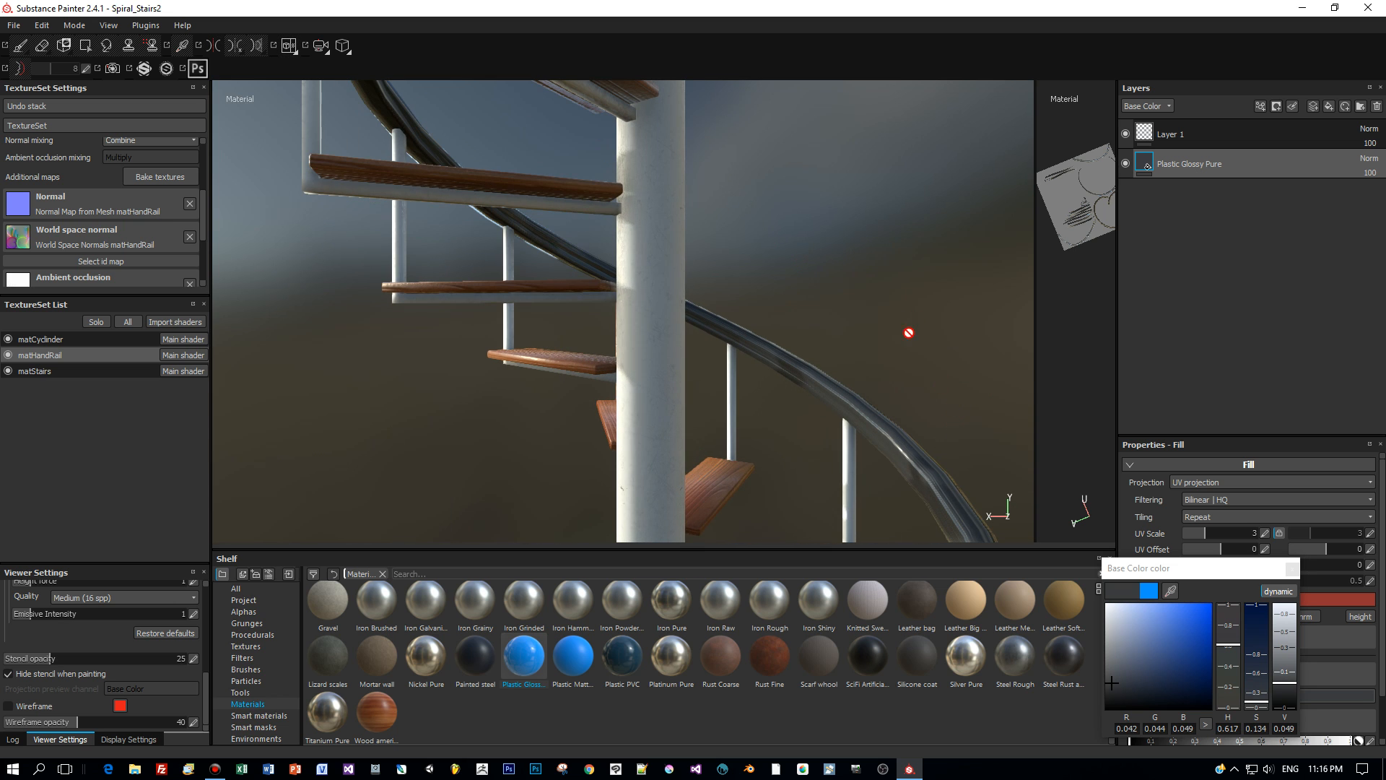
left_click_drag(938, 363, 869, 251, "alt")
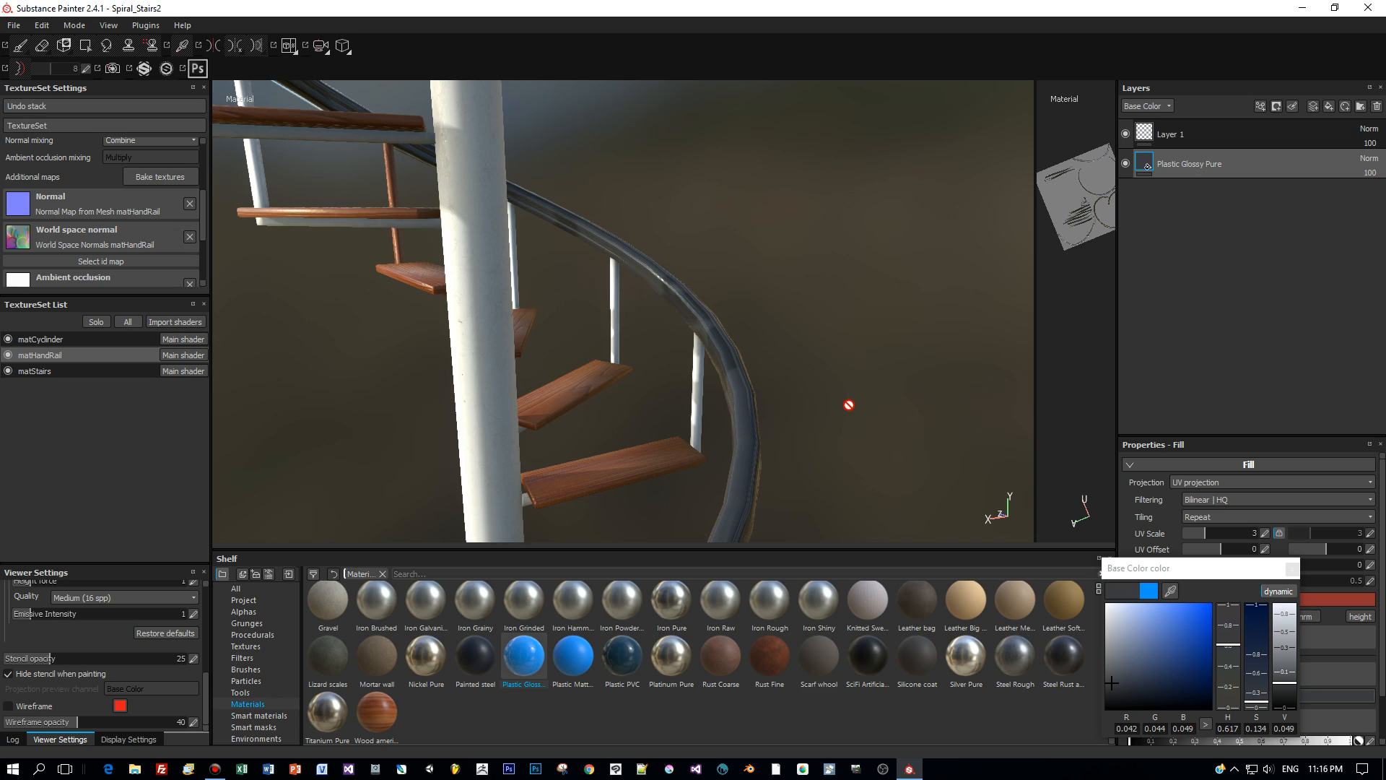
left_click_drag(849, 404, 724, 303, "alt")
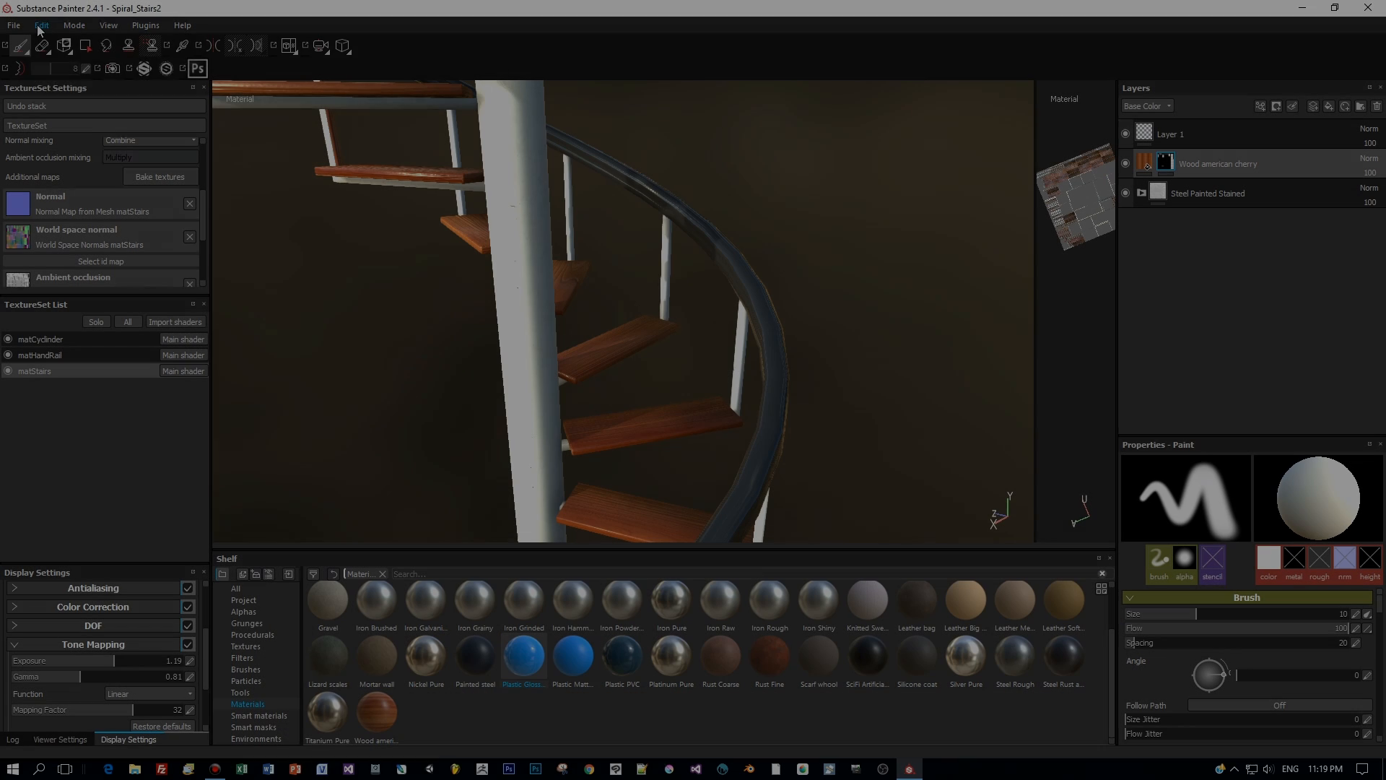
- In File > Export Textures, choose the Unity 5 (Standard Specular) config and close the dialog
left_click(41, 26)
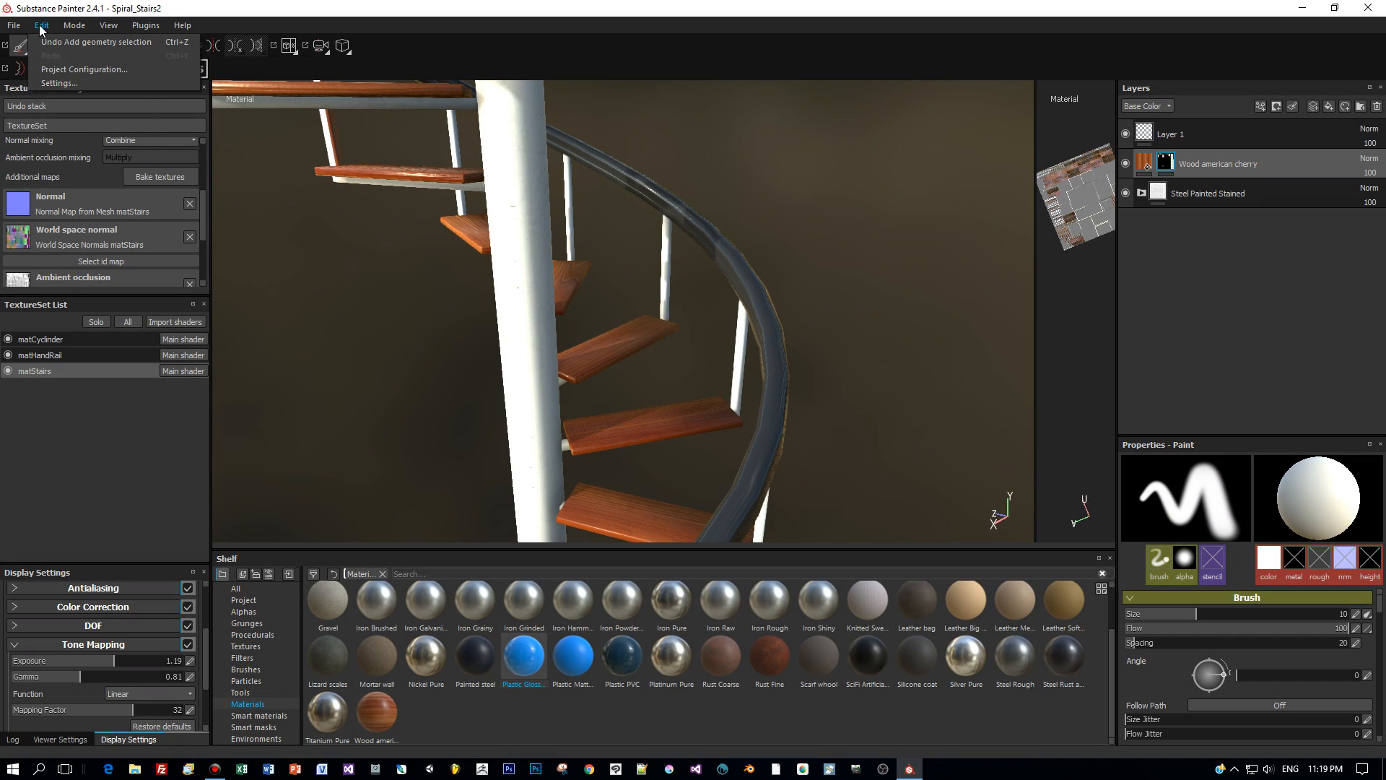
mouse_move(14, 25)
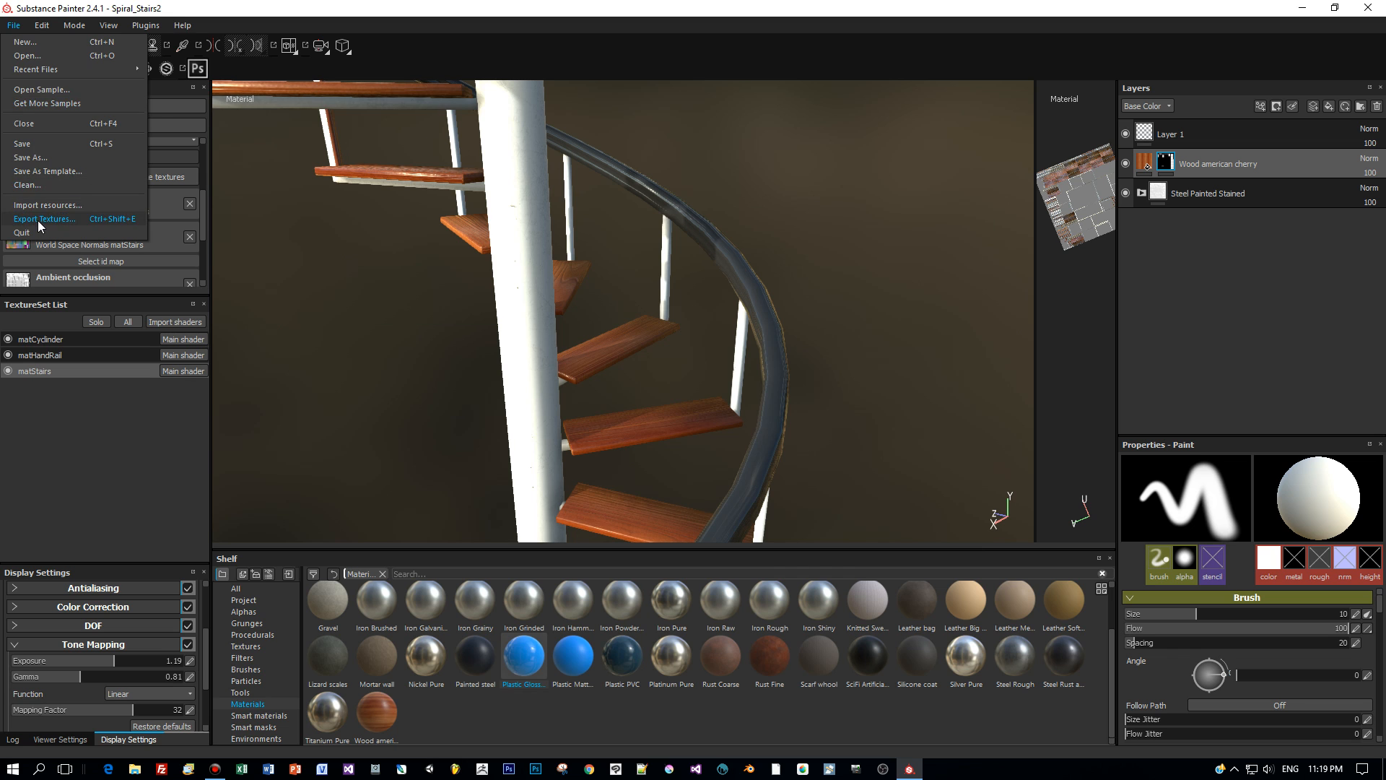
left_click(40, 220)
left_click(531, 218)
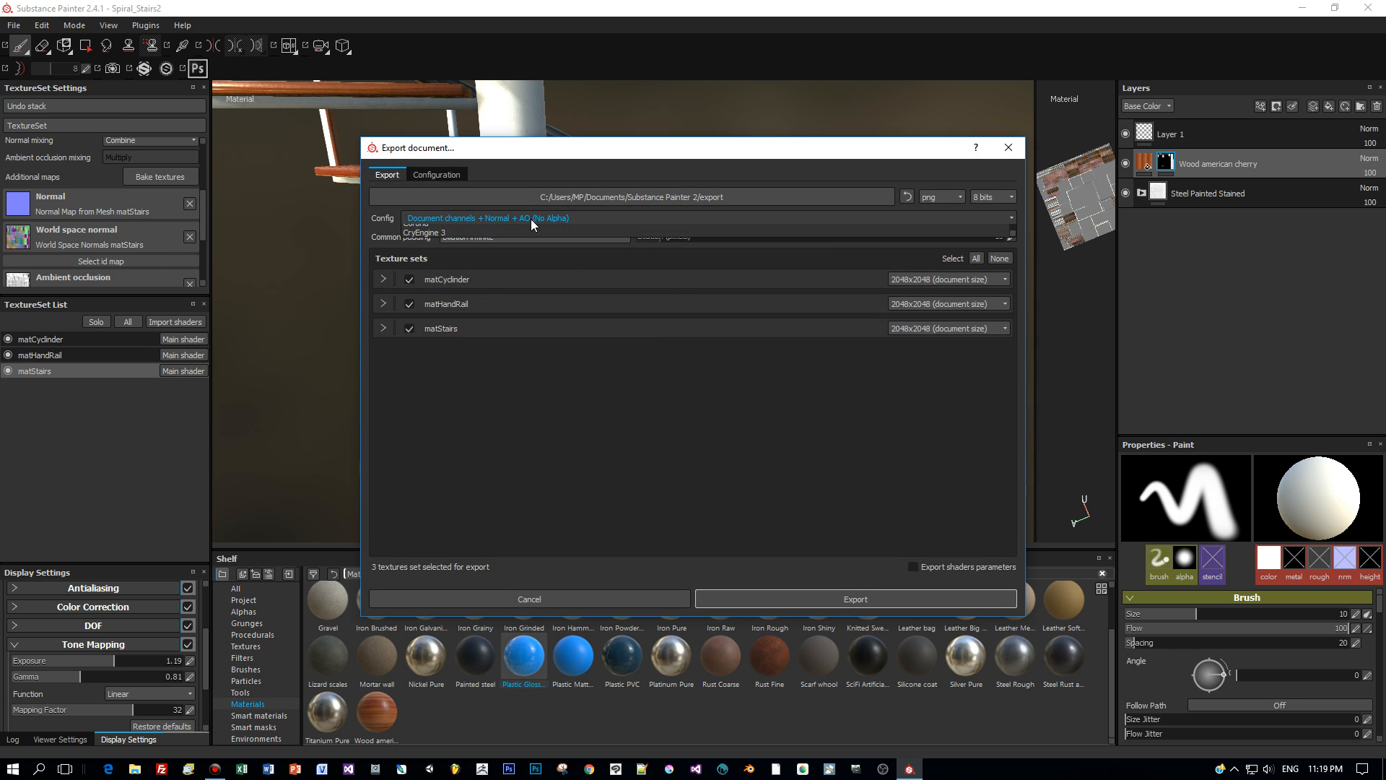
scroll(532, 271, "down", 4)
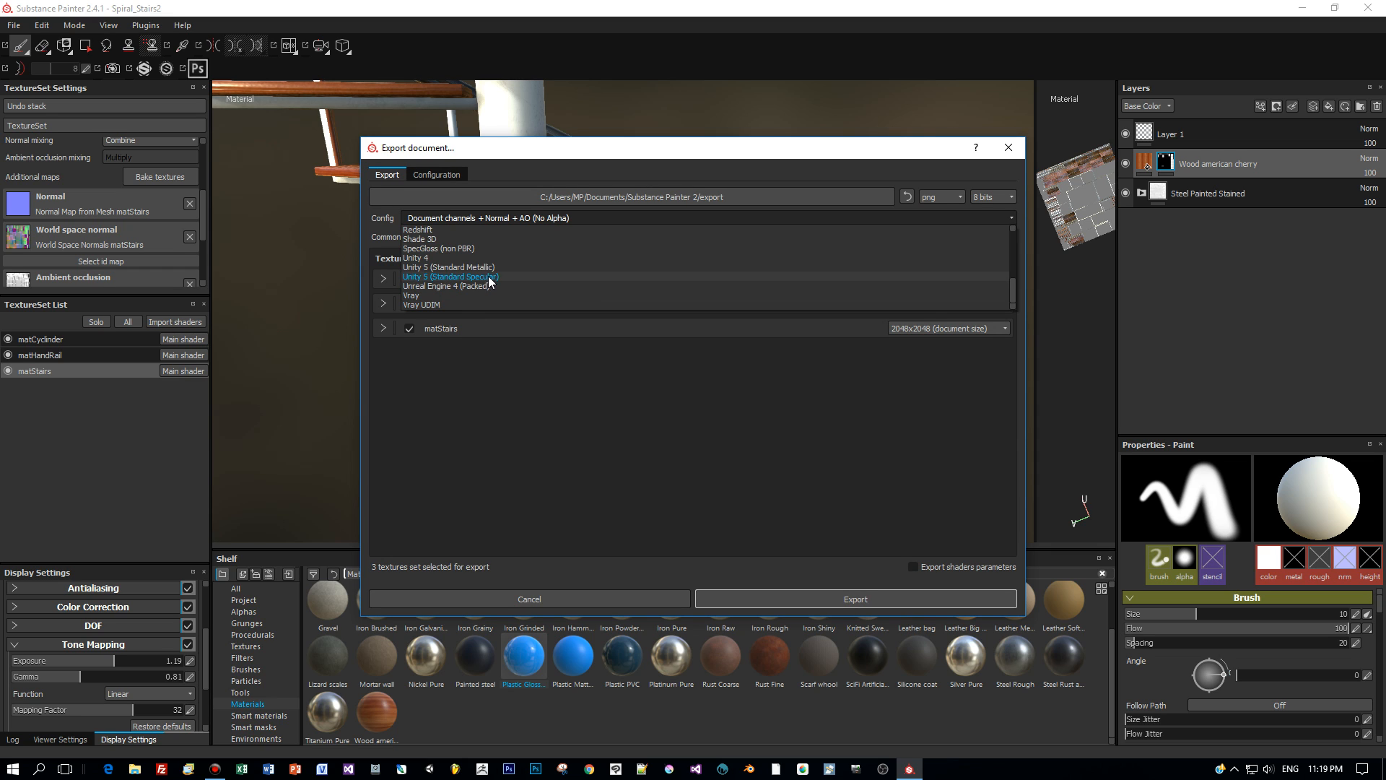
left_click(487, 279)
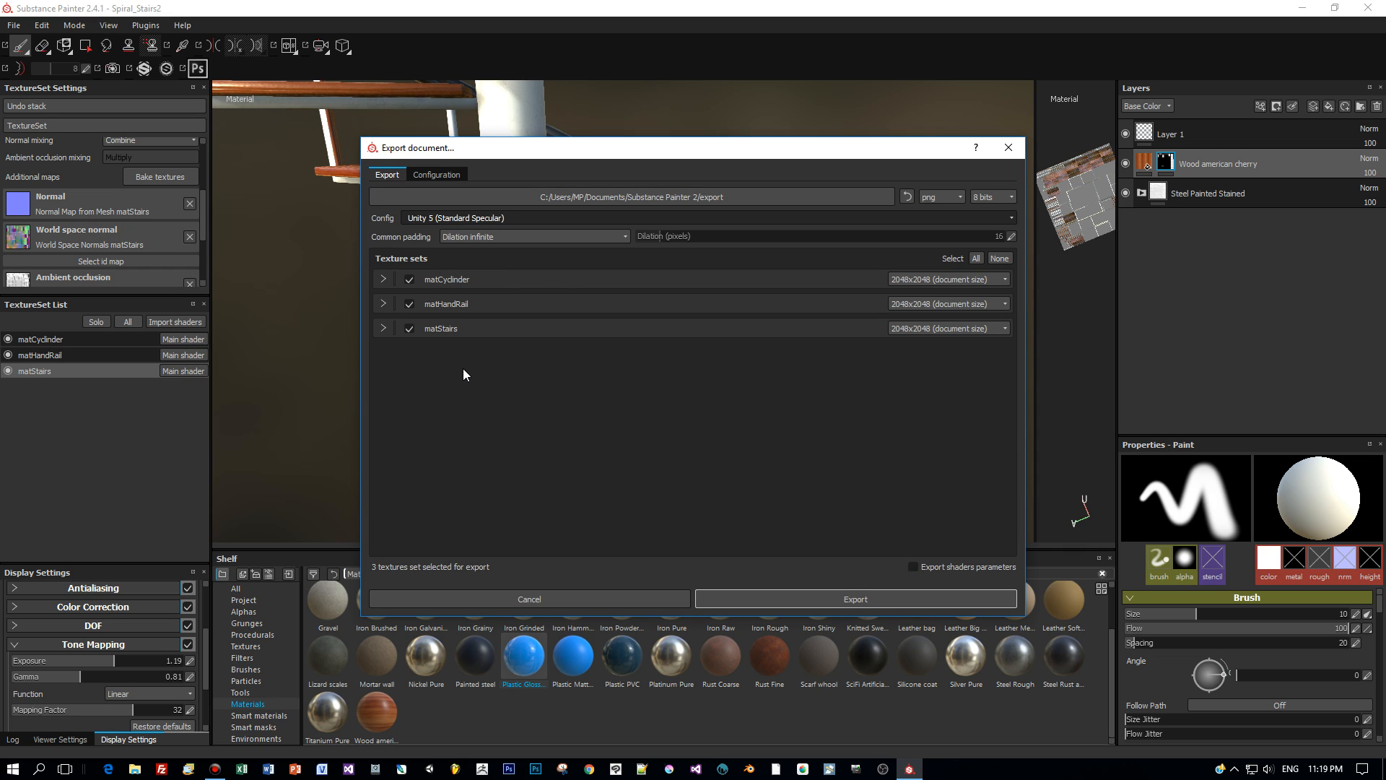
left_click(610, 605)
mouse_move(810, 412)
left_mouse_down("alt")
mouse_move(847, 353)
mouse_move(847, 260)
left_mouse_up("alt")
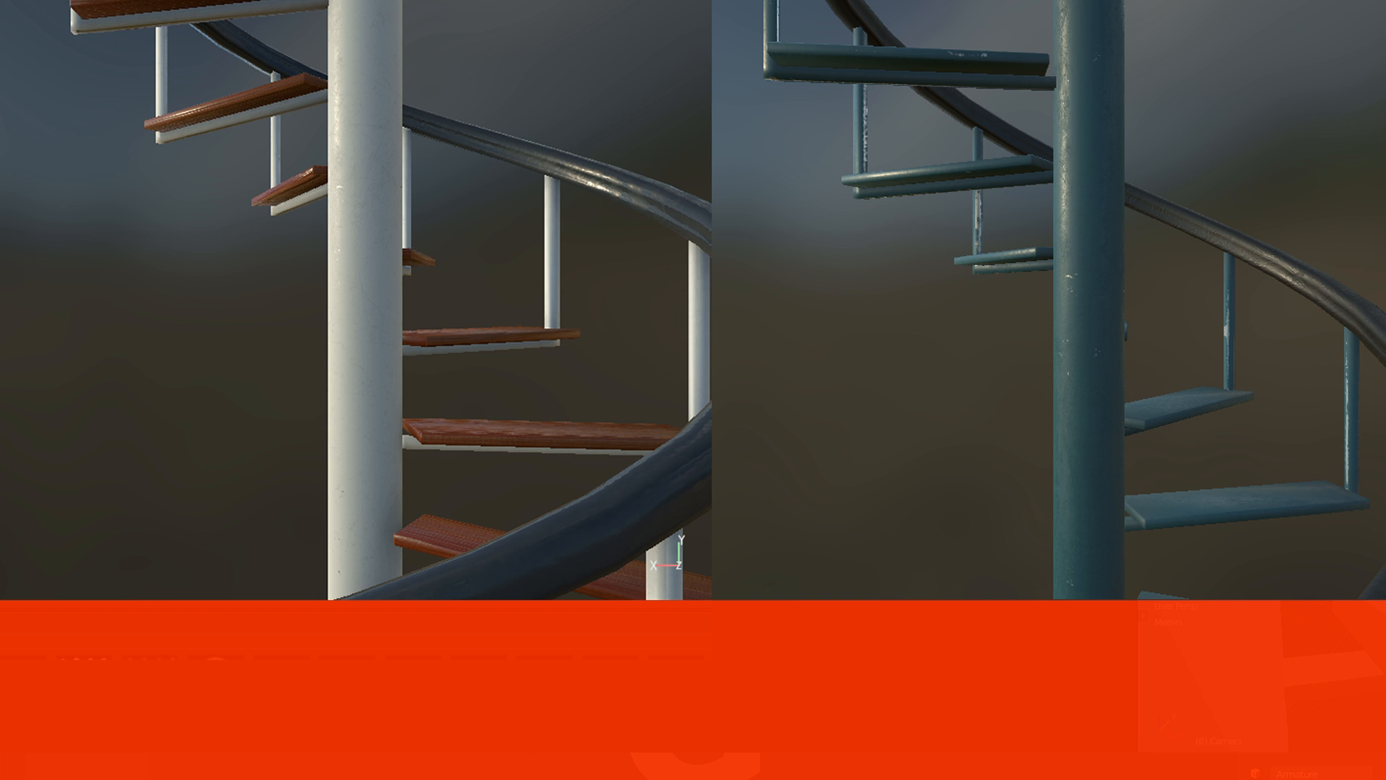